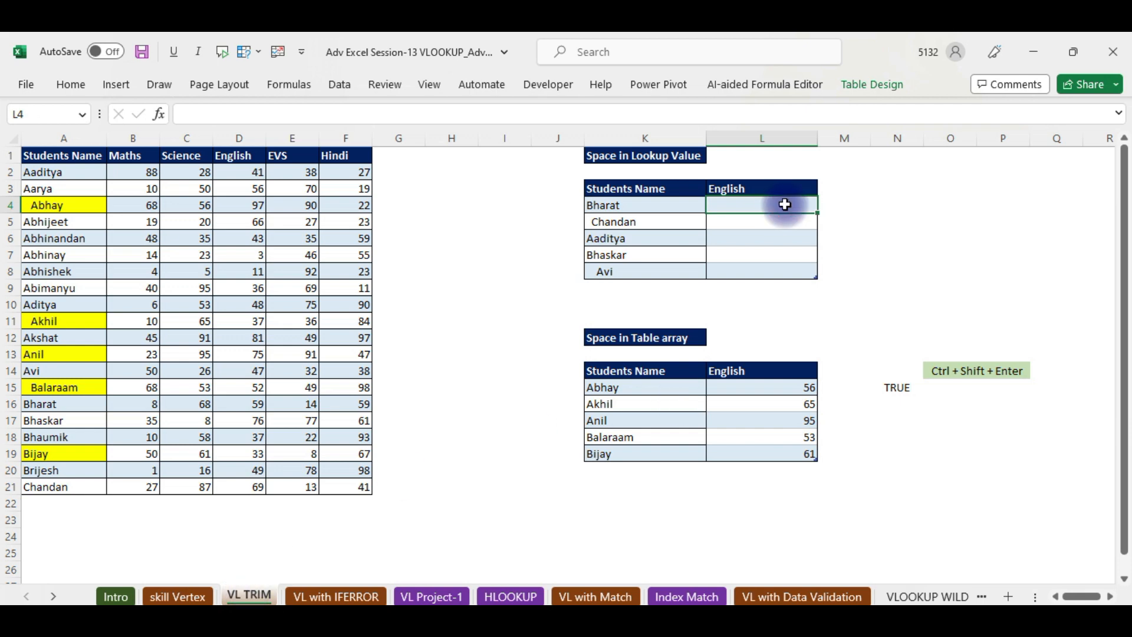
Step: Start a VLOOKUP formula in L4 and set its lookup value to K4 in the function arguments
type("=vl")
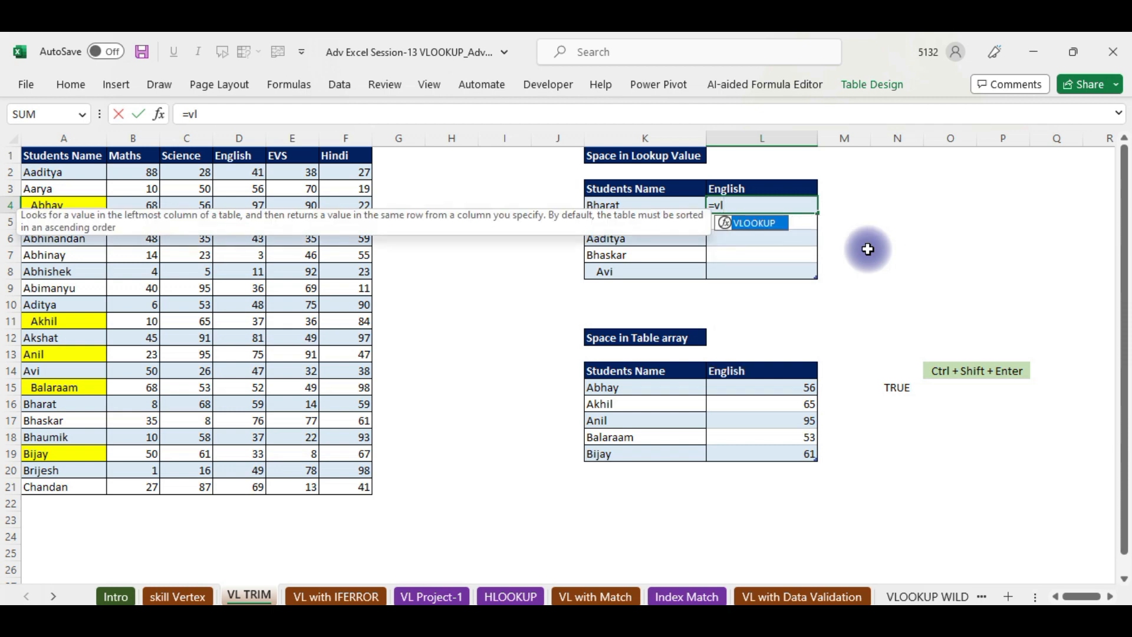
key("Tab")
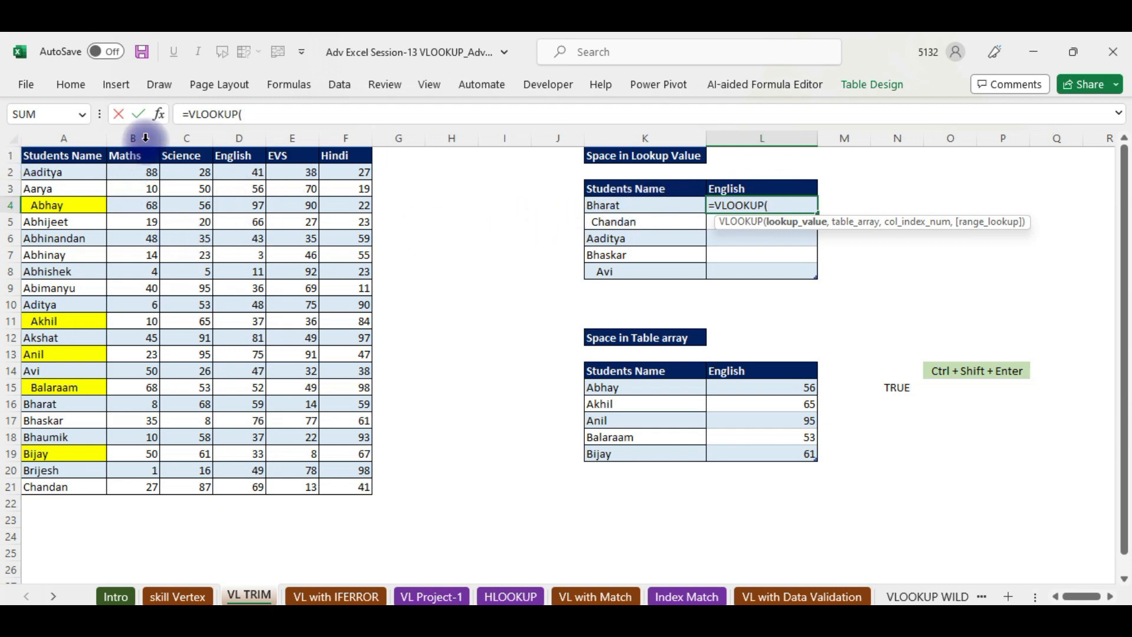
left_click(158, 114)
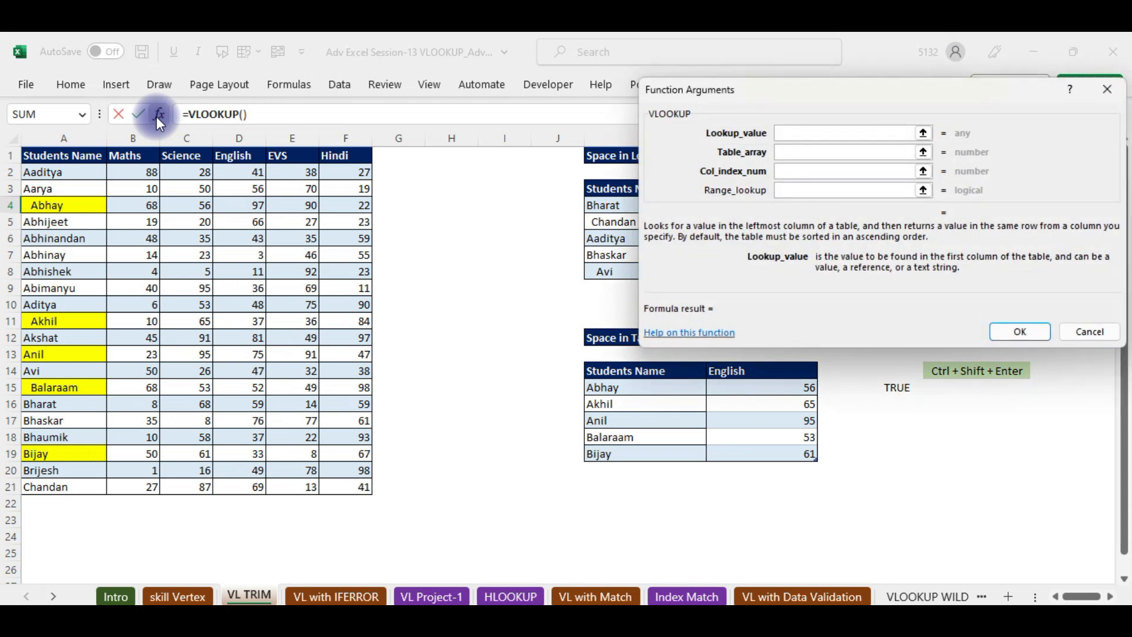
left_click(618, 210)
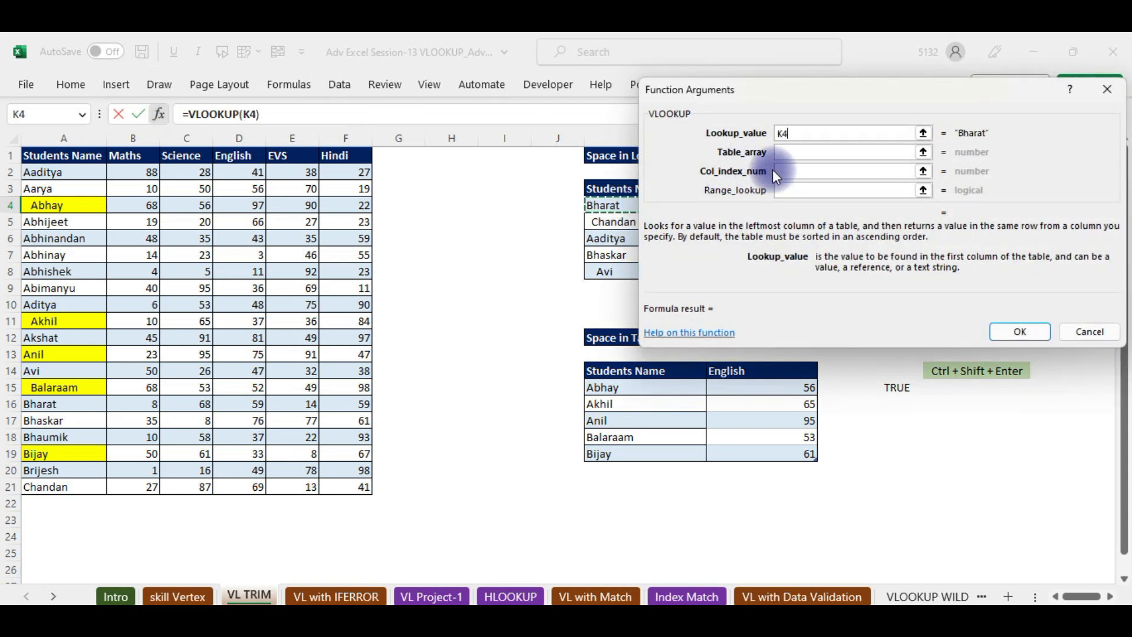
Step: Set the VLOOKUP table array to the whole marks table as the absolute range $A$1:$F$21
left_click(788, 152)
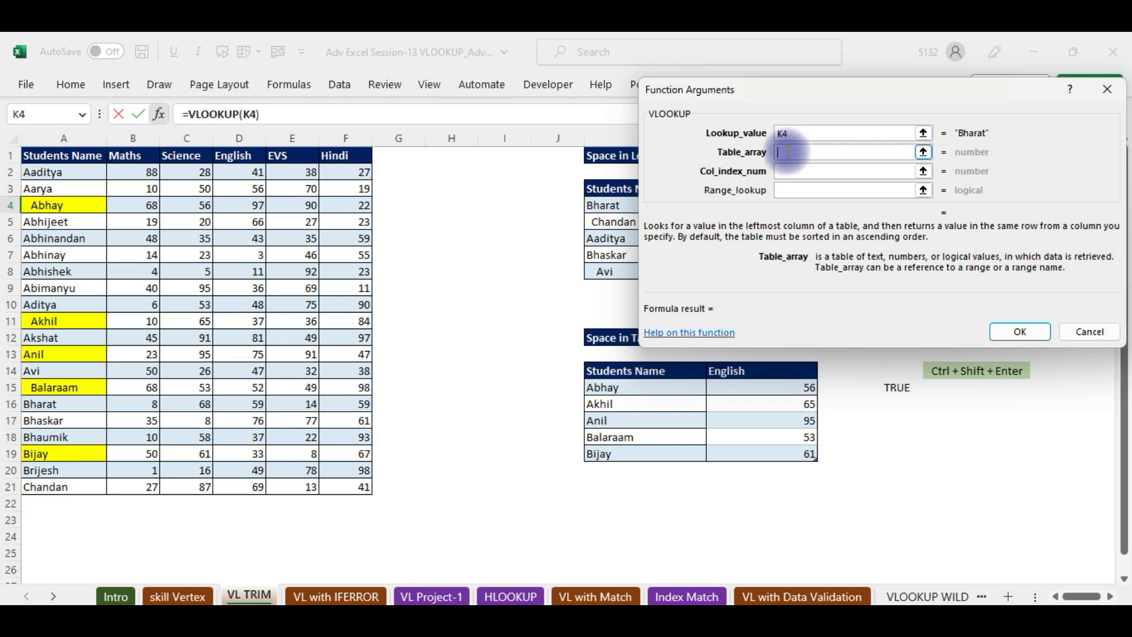
left_click(59, 154)
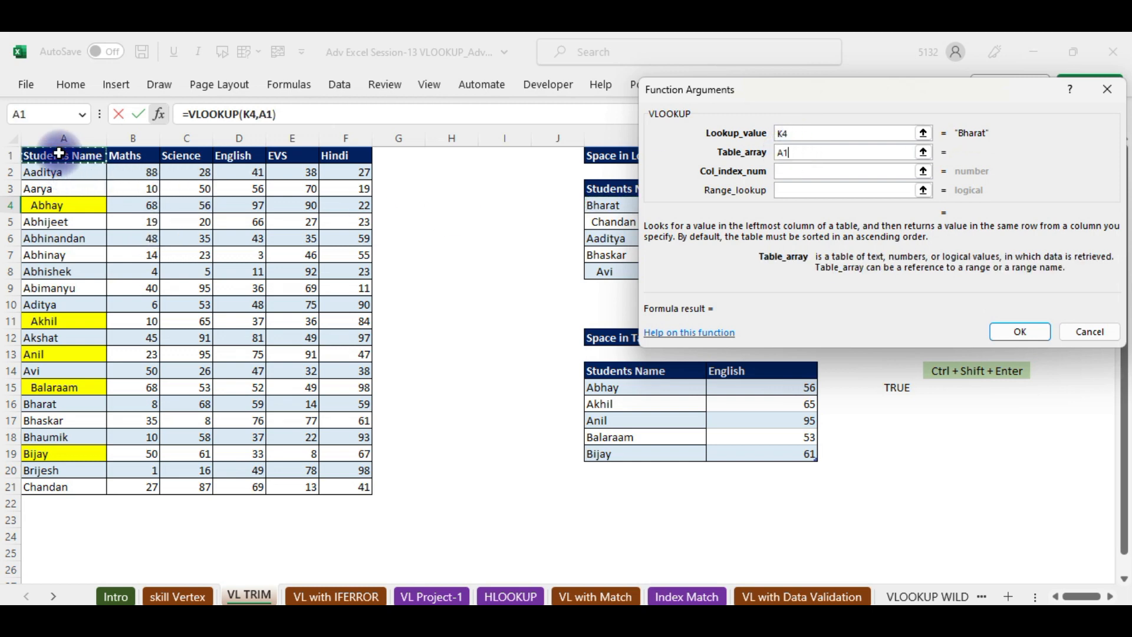
key("ctrl+shift+Right")
key("ctrl+shift+Down")
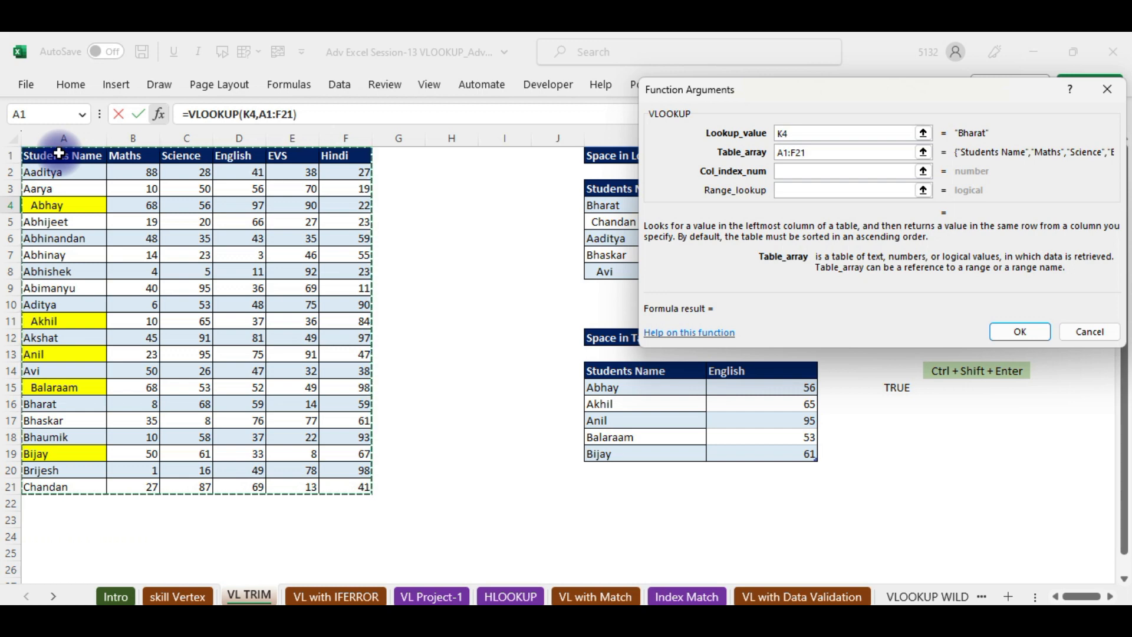
key("F4")
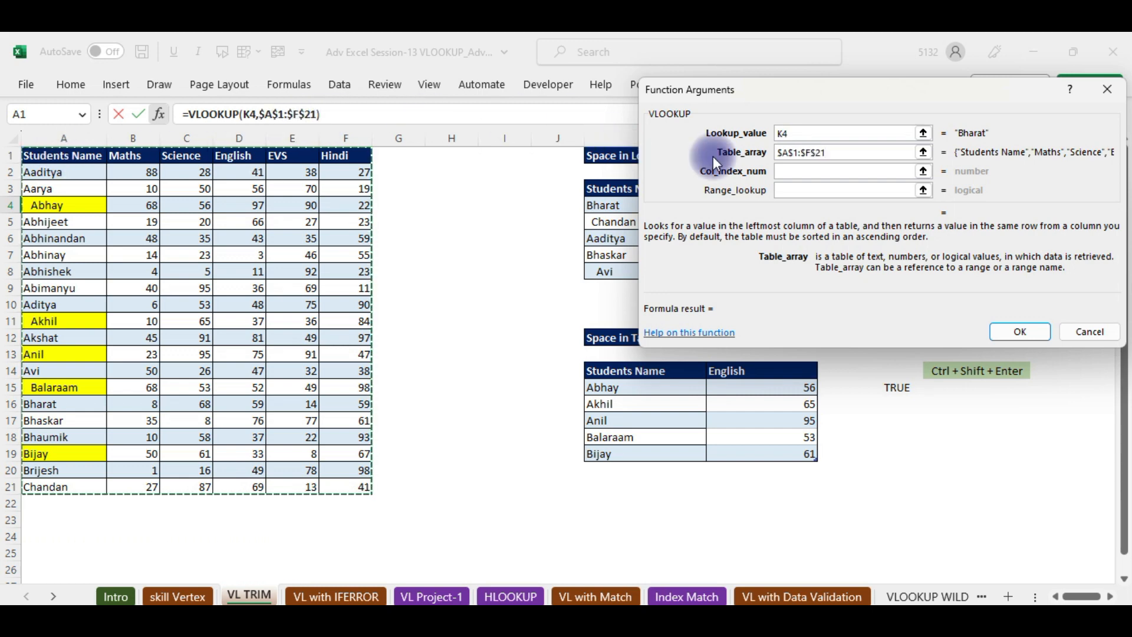
Step: Set the column index number to 4 and the range lookup to 0, and apply the VLOOKUP formula
left_click(801, 172)
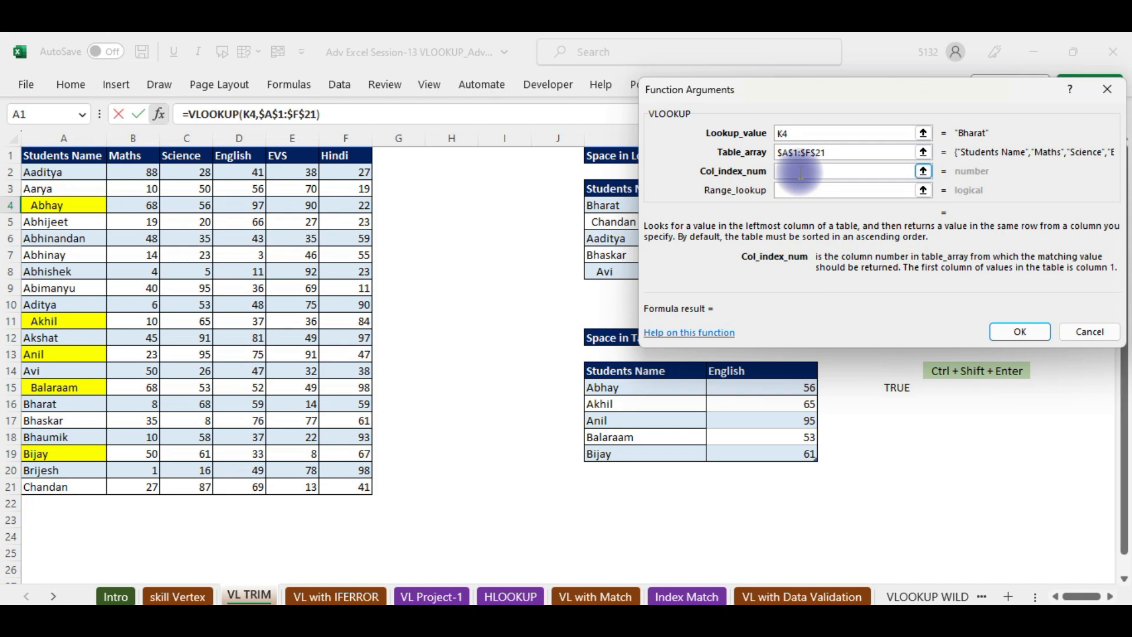
left_click_drag(799, 97, 520, 227)
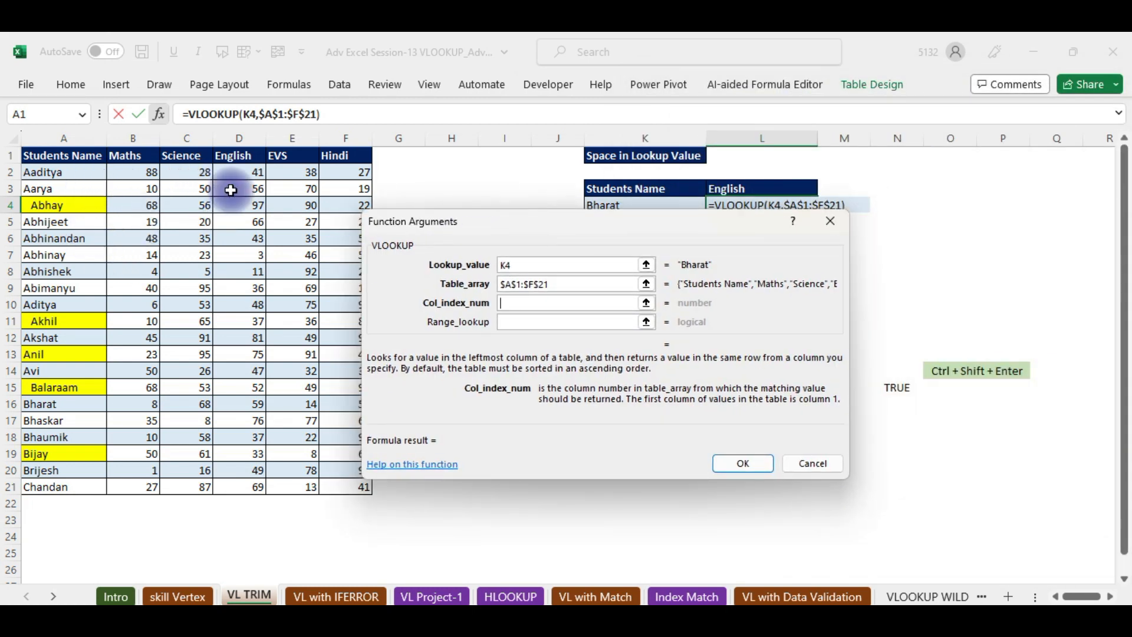
type("4")
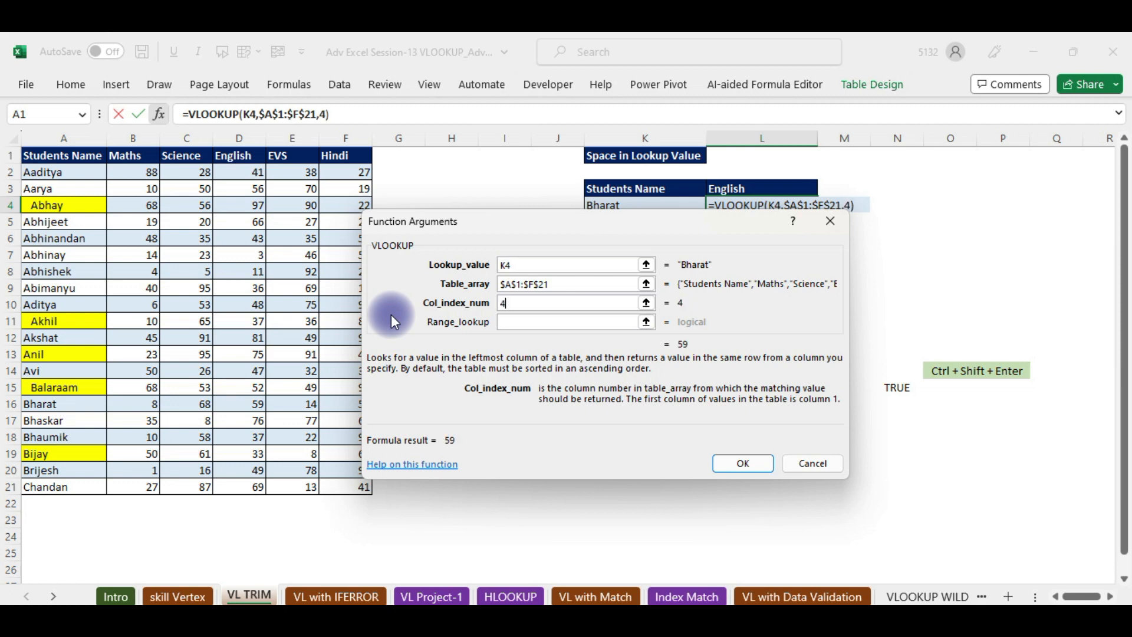
left_click(519, 321)
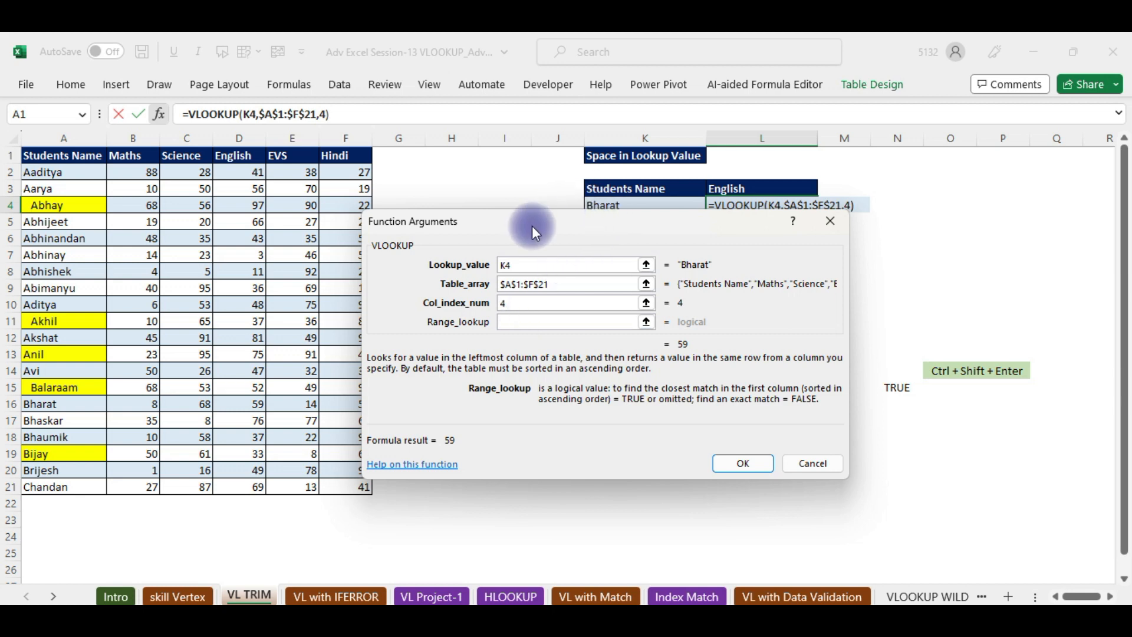
left_click_drag(533, 225, 632, 274)
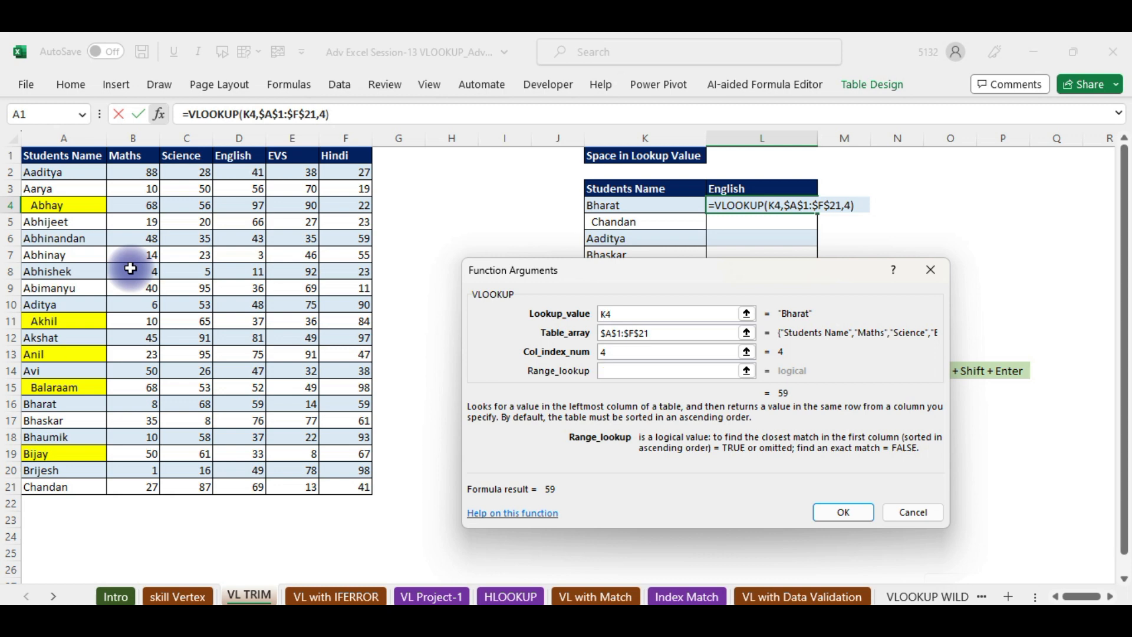
type("0")
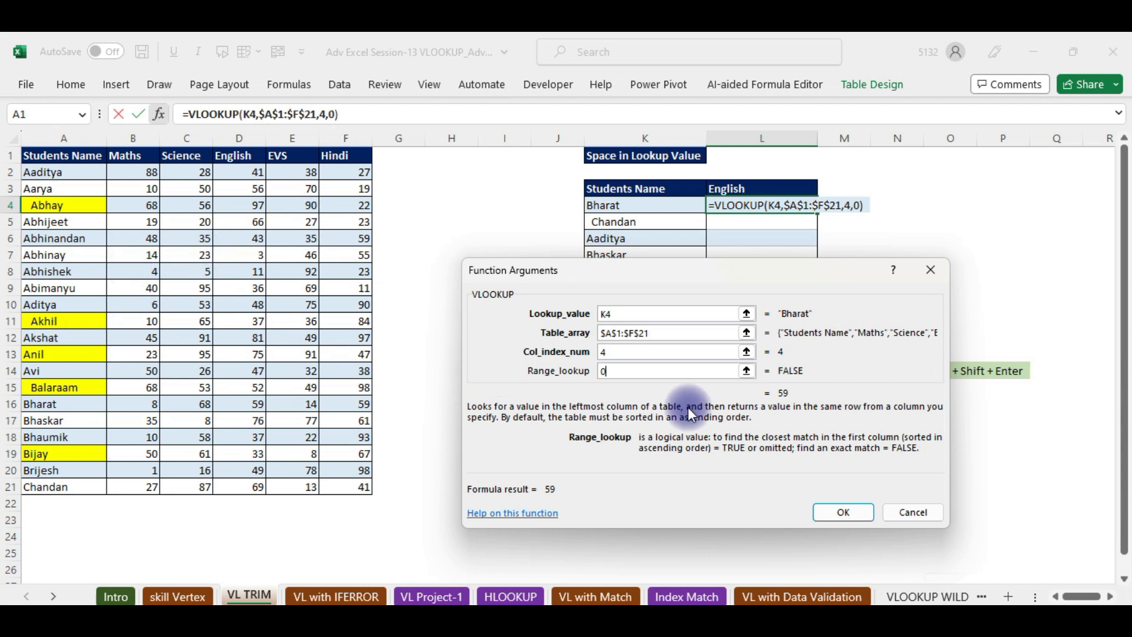
left_click(842, 512)
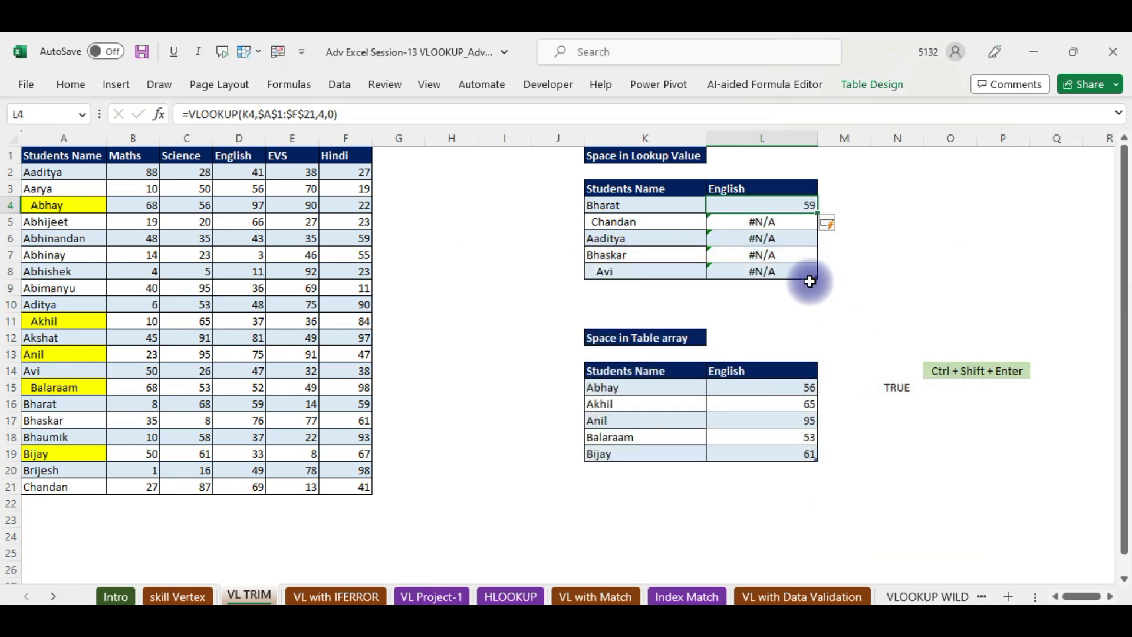
Step: Add two trailing spaces to the student name in K4
left_click(852, 206)
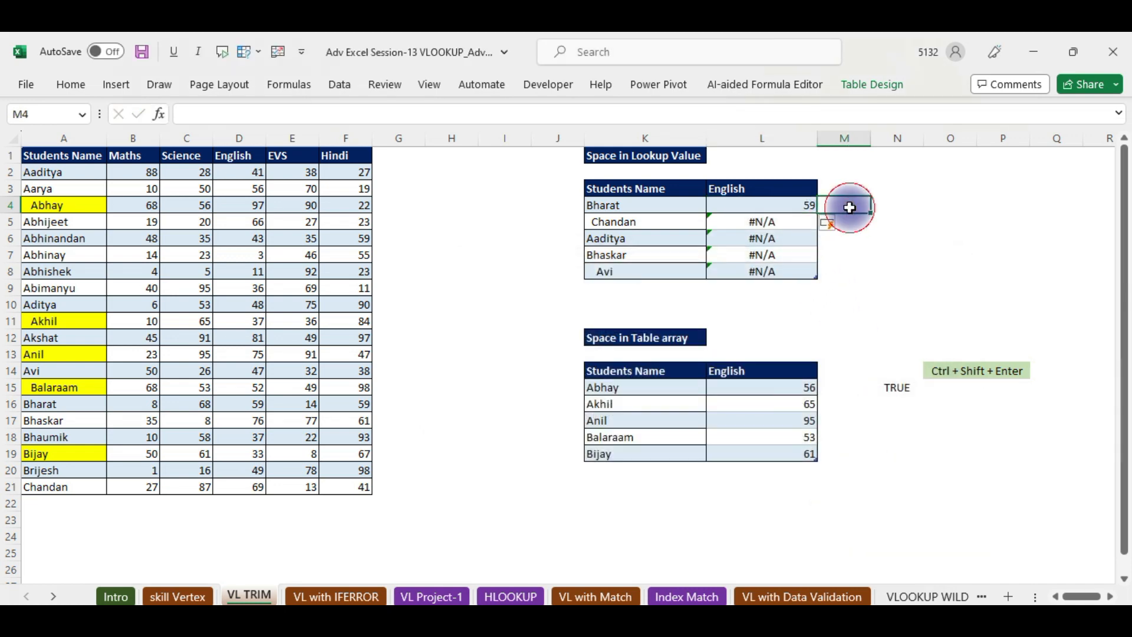
left_click(636, 206)
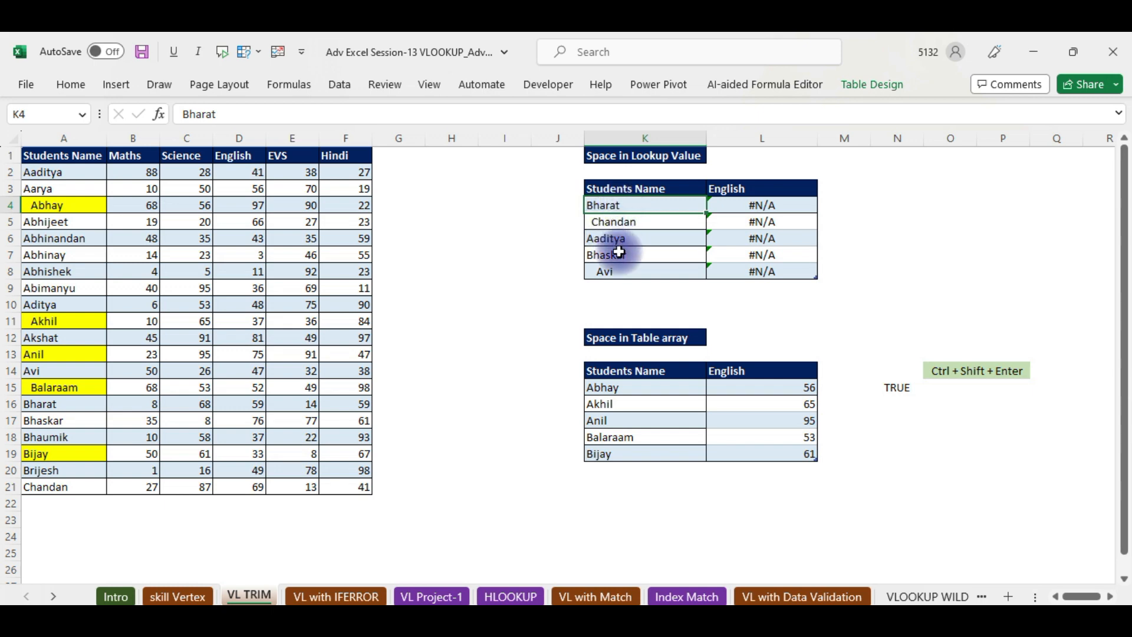
Step: Enter a LEN formula in J4 that counts the characters of the name in K4
left_click(560, 204)
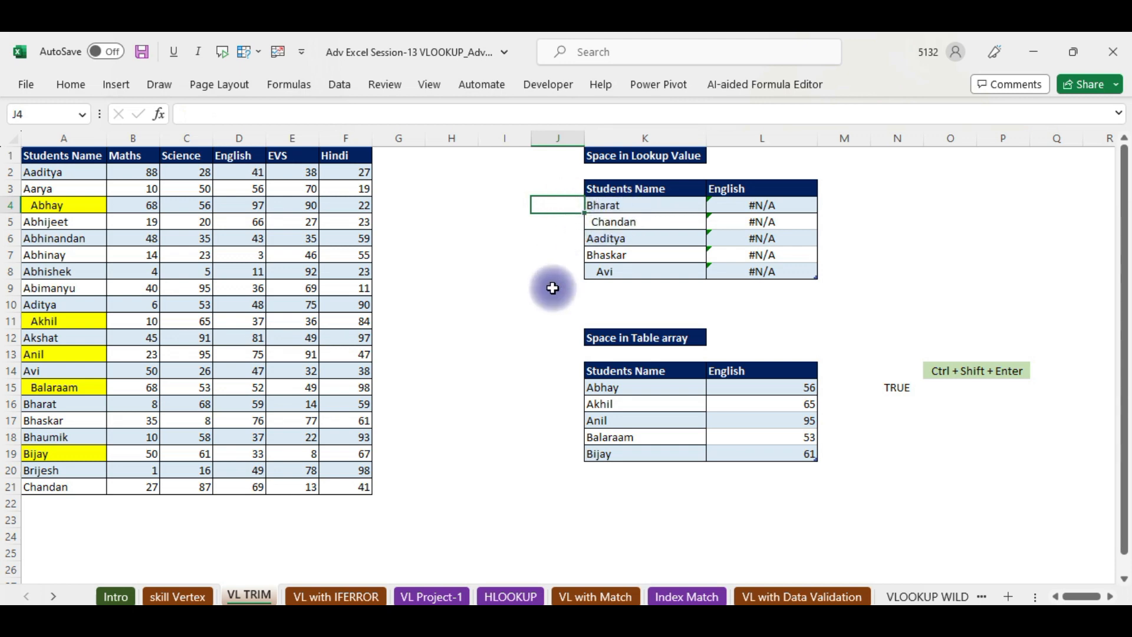
type("=")
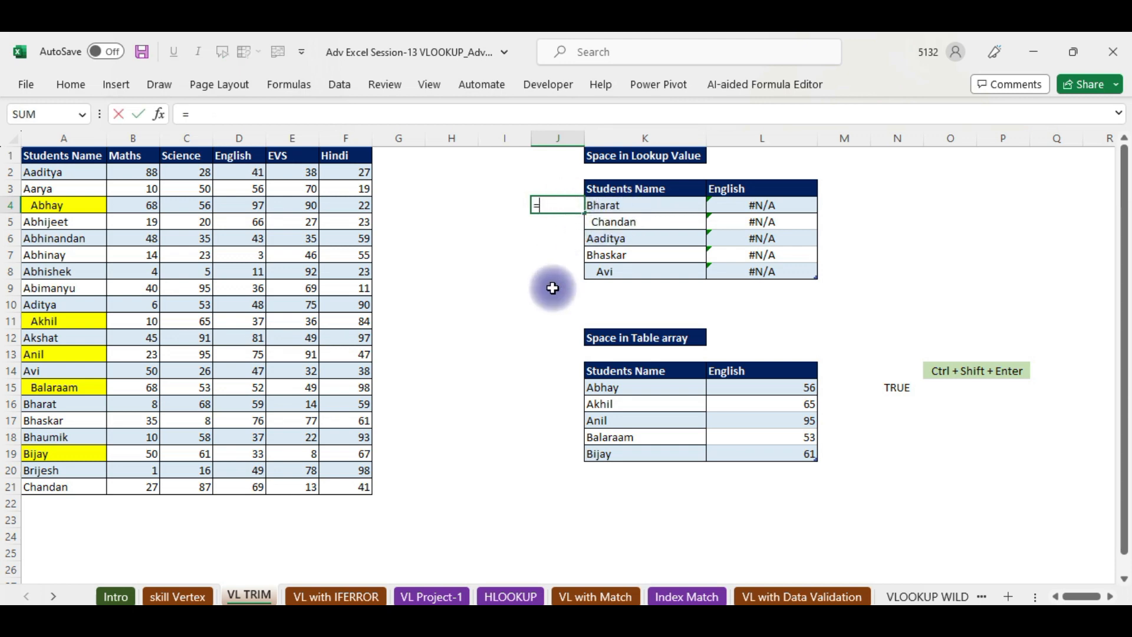
type("len")
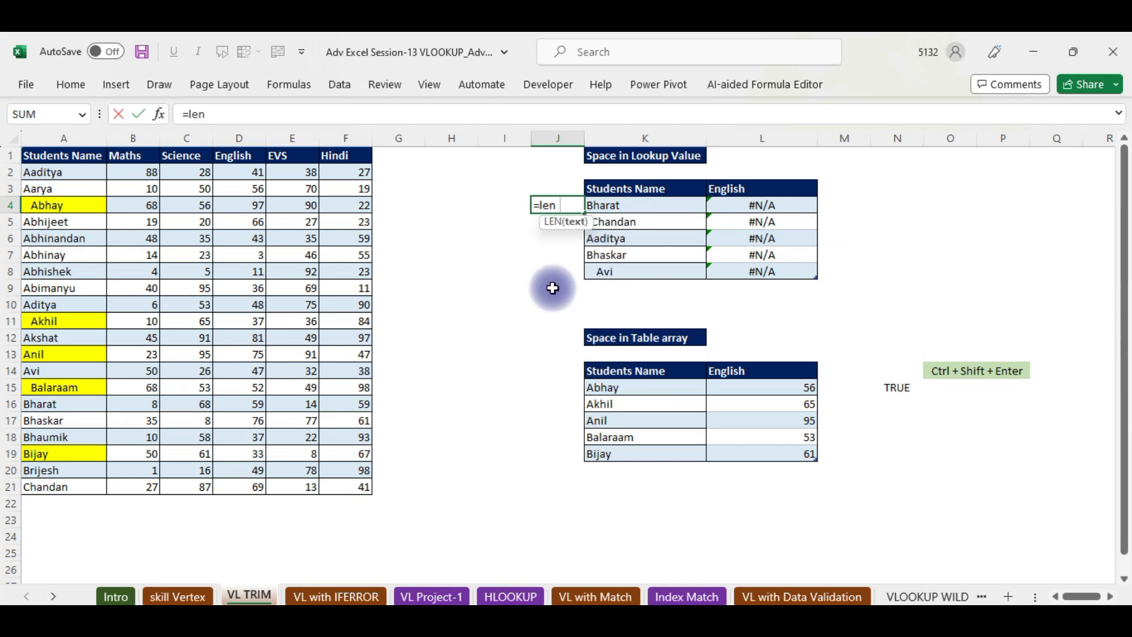
left_click(634, 204)
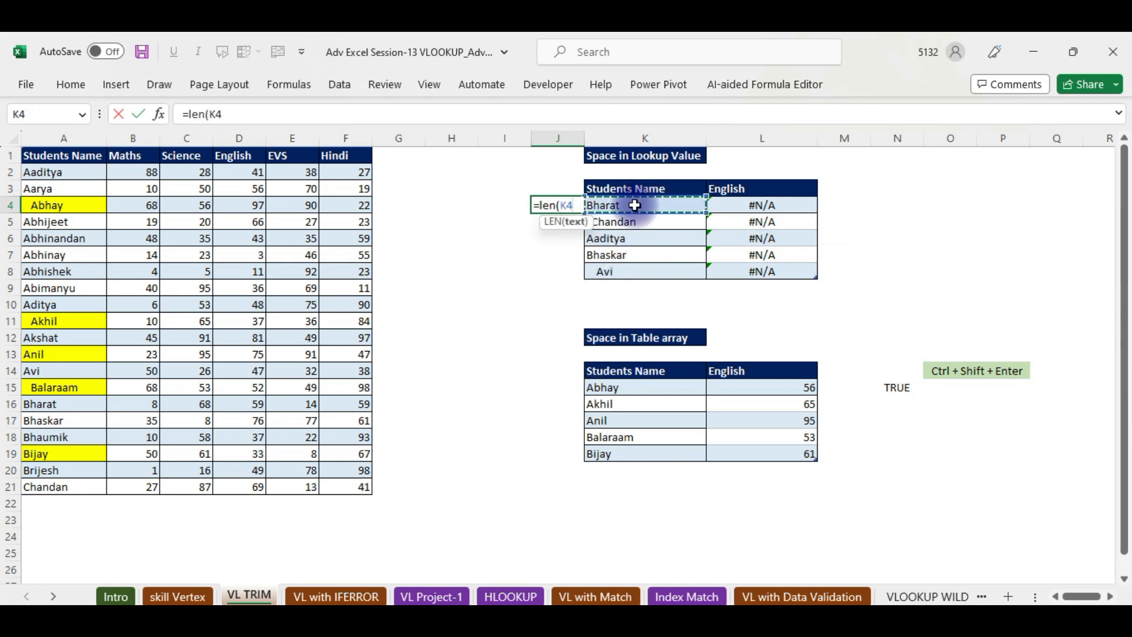
key("Return")
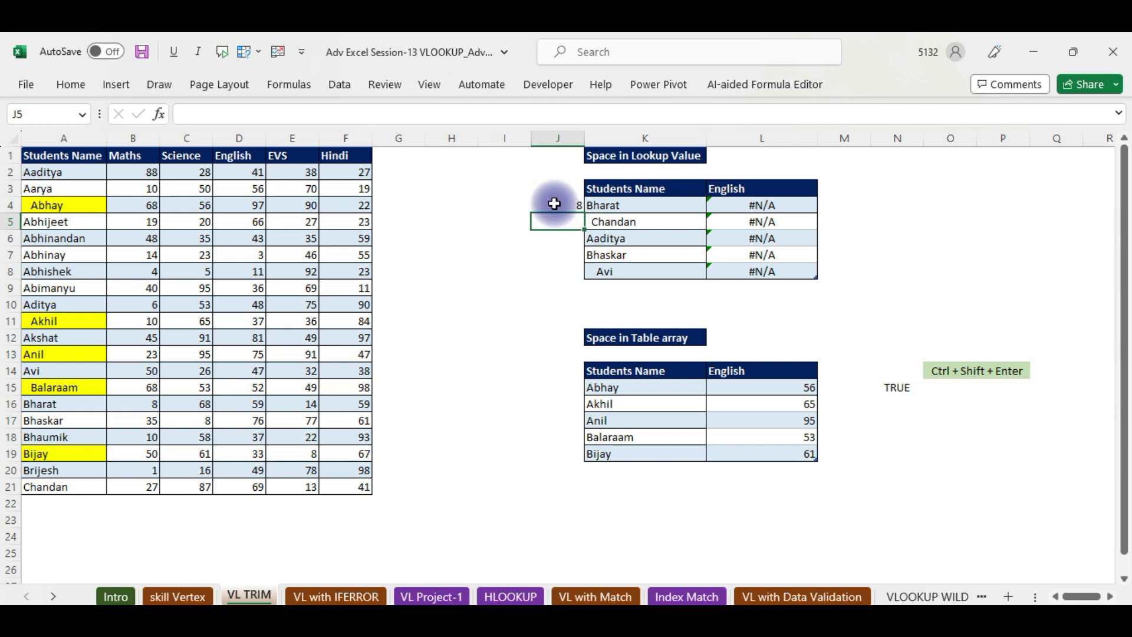
Step: Try removing the two trailing spaces from the name in K4, and undo the removal
double_click(630, 205)
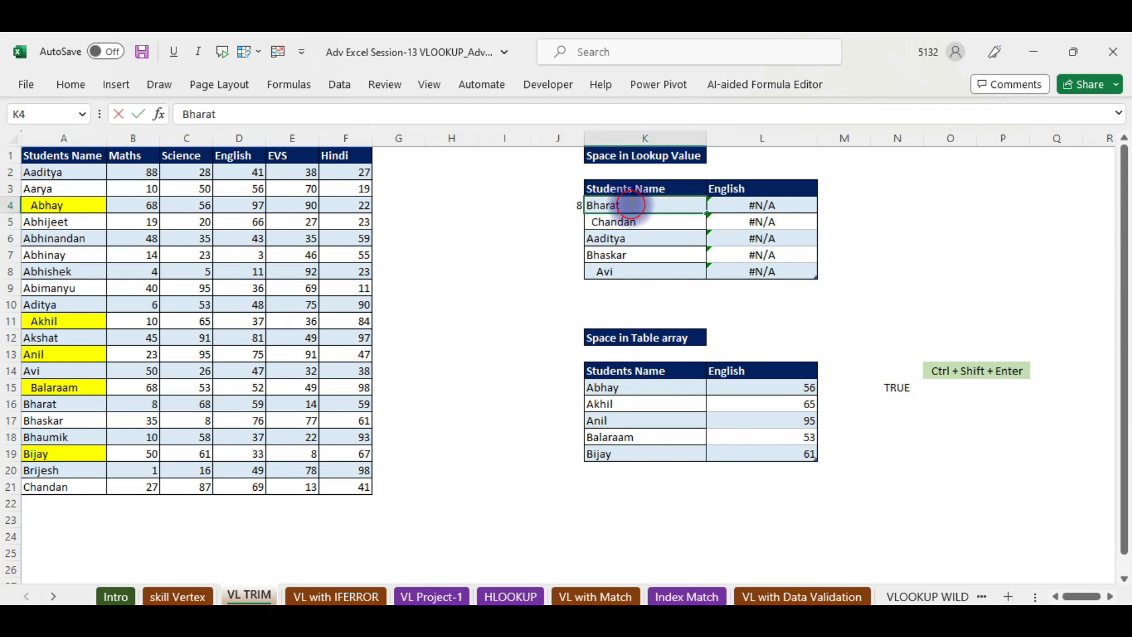
key("Return")
double_click(640, 206)
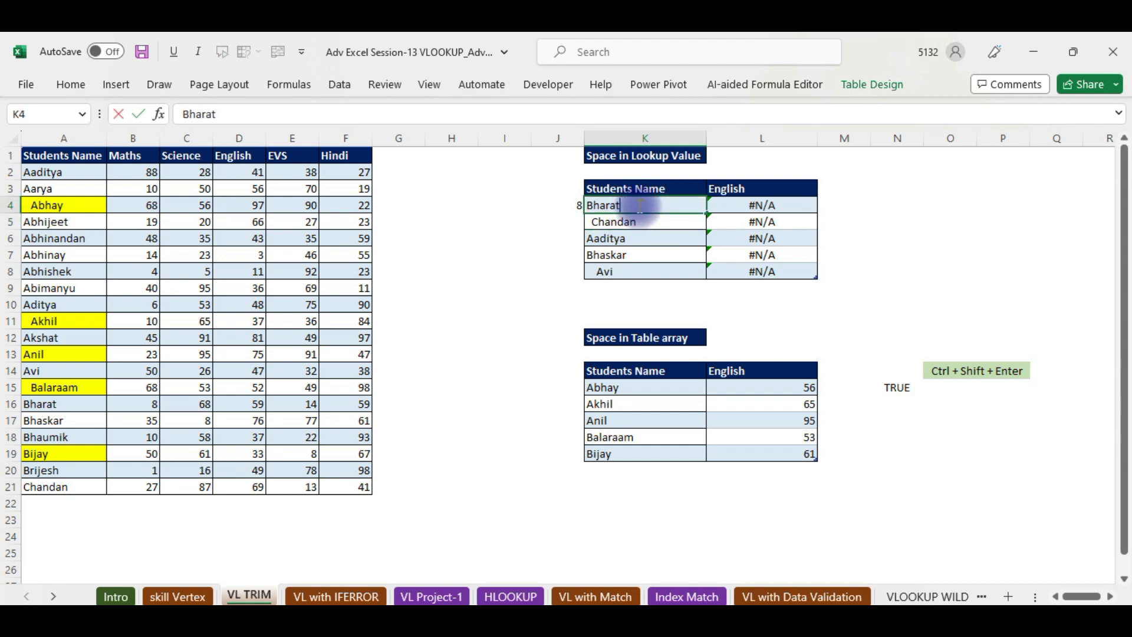
key("BackSpace")
key("BackSpace")
key("Return")
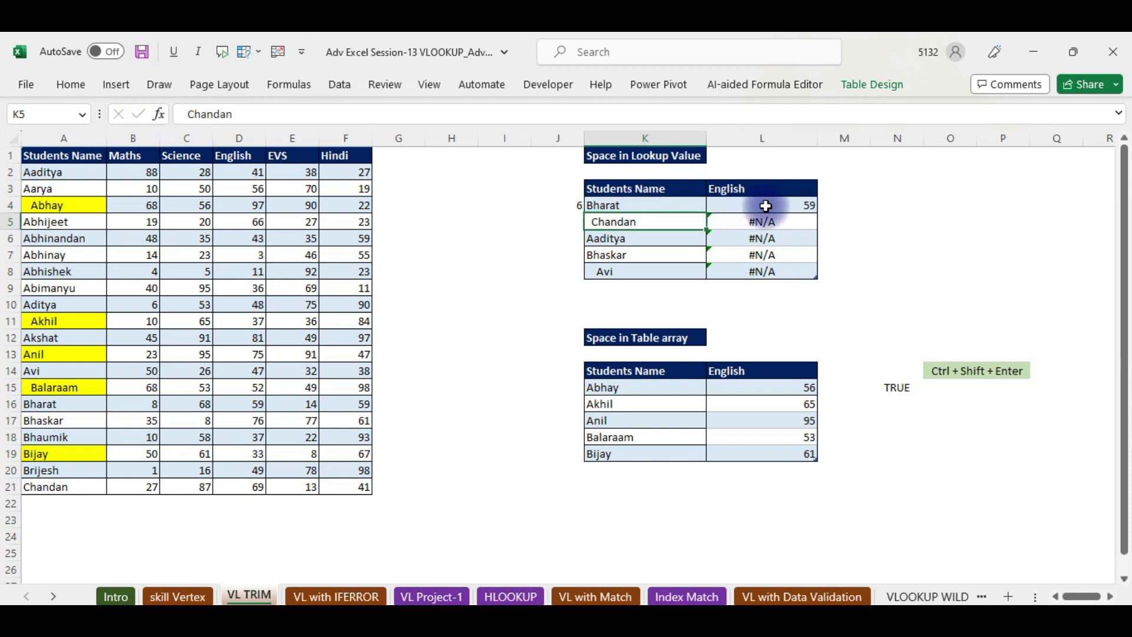
key("ctrl+z")
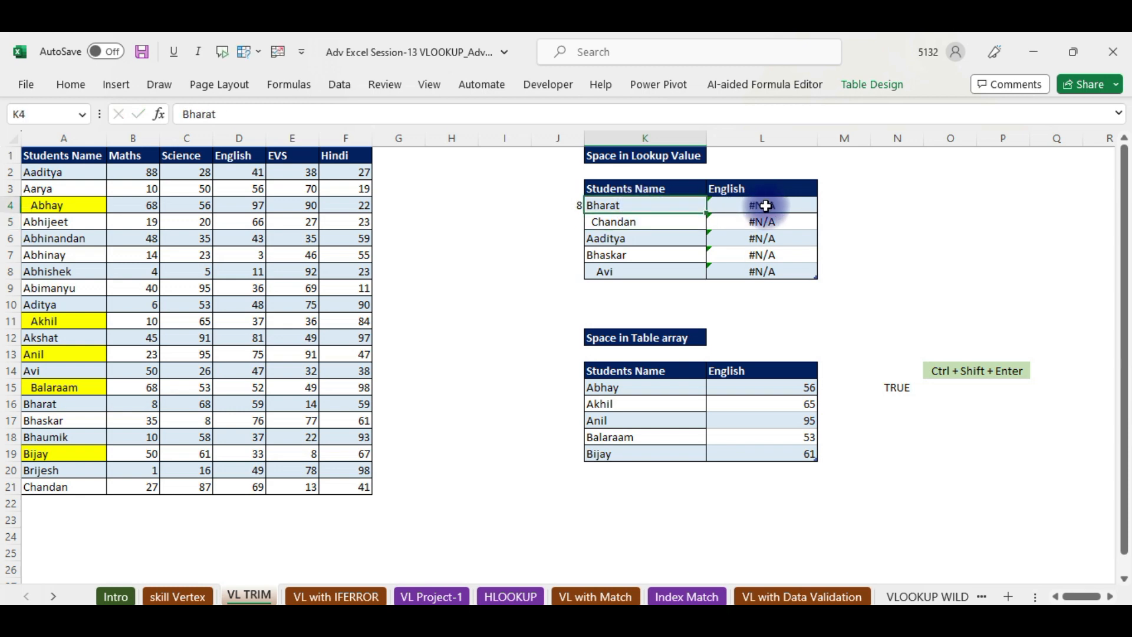
Step: Clear the LEN formula from J4
left_click(556, 202)
key("Delete")
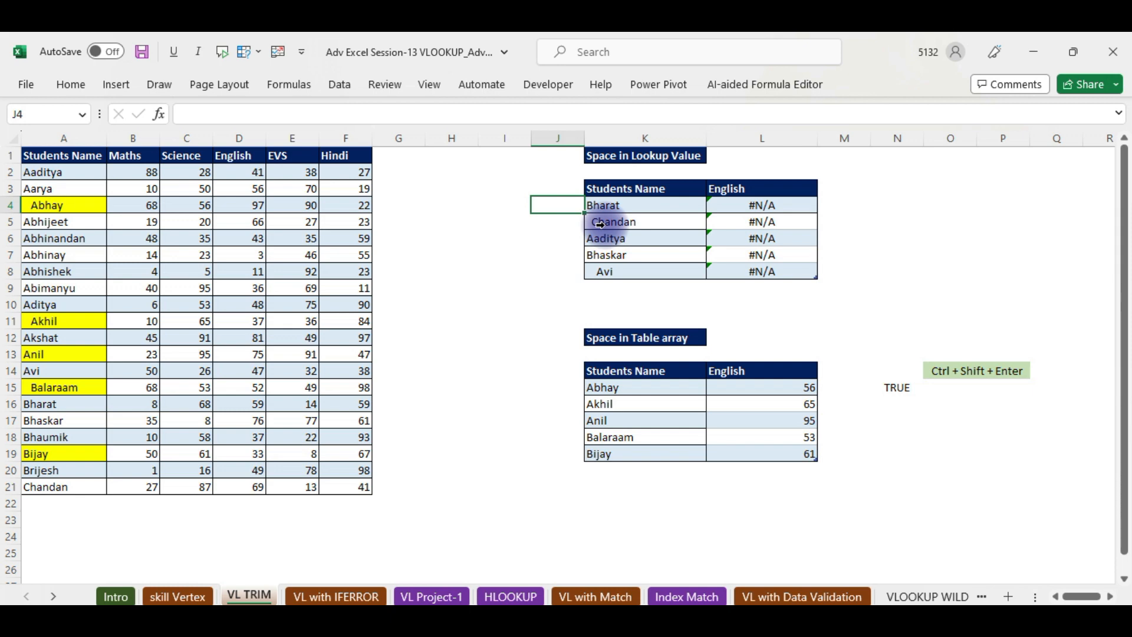
left_click_drag(646, 208, 648, 273)
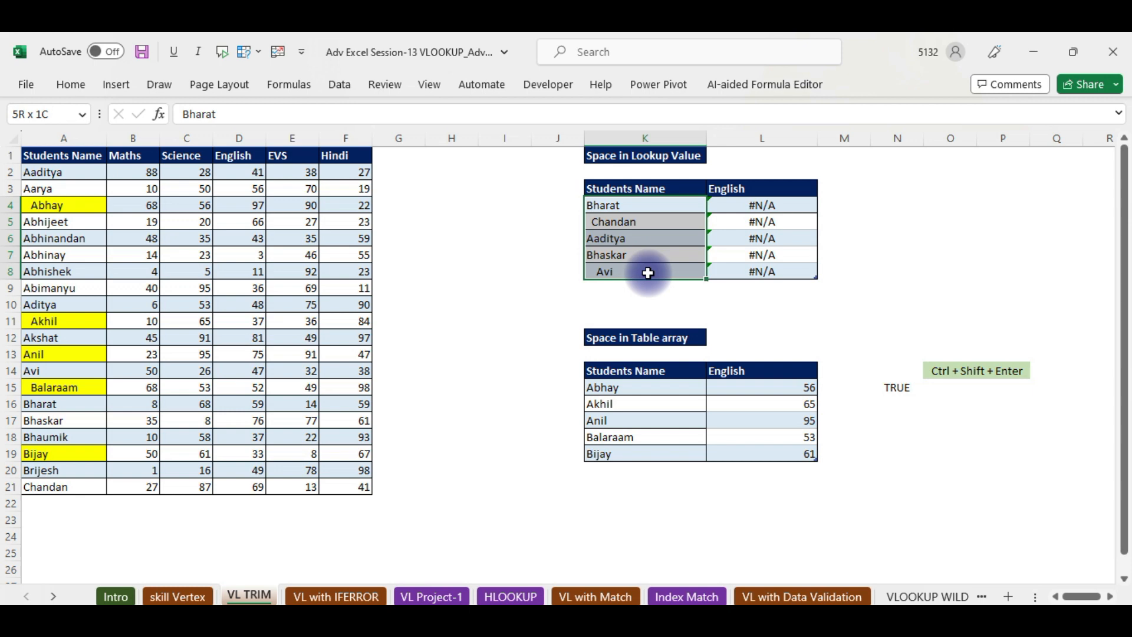
left_click_drag(648, 273, 648, 272)
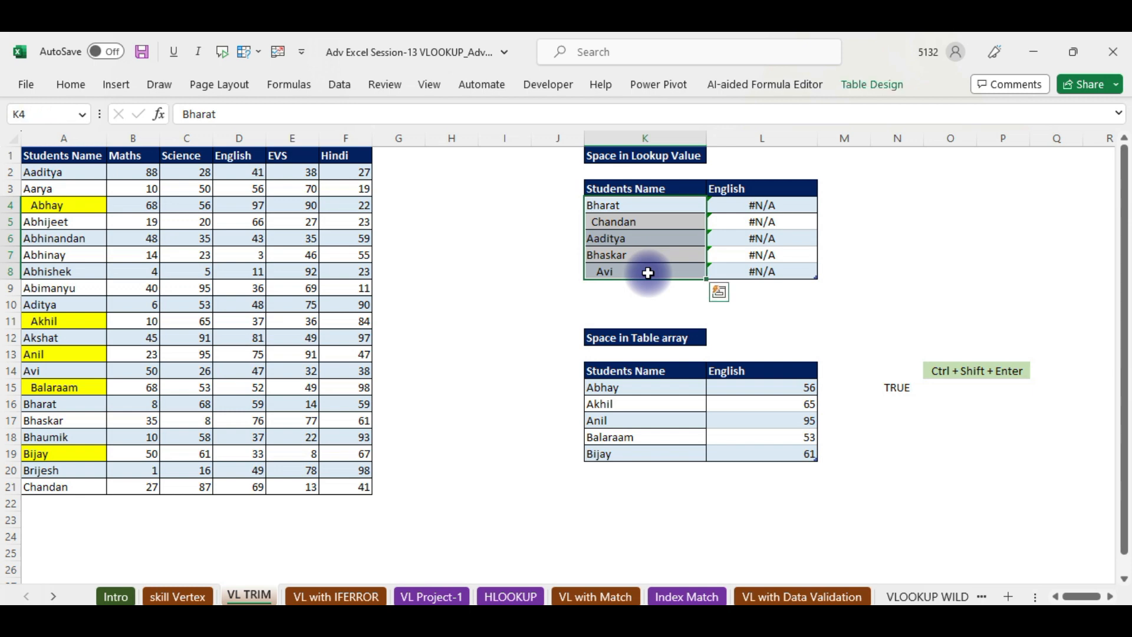
Step: Wrap the lookup value K4 in TRIM within the VLOOKUP formula in L4
left_click(789, 201)
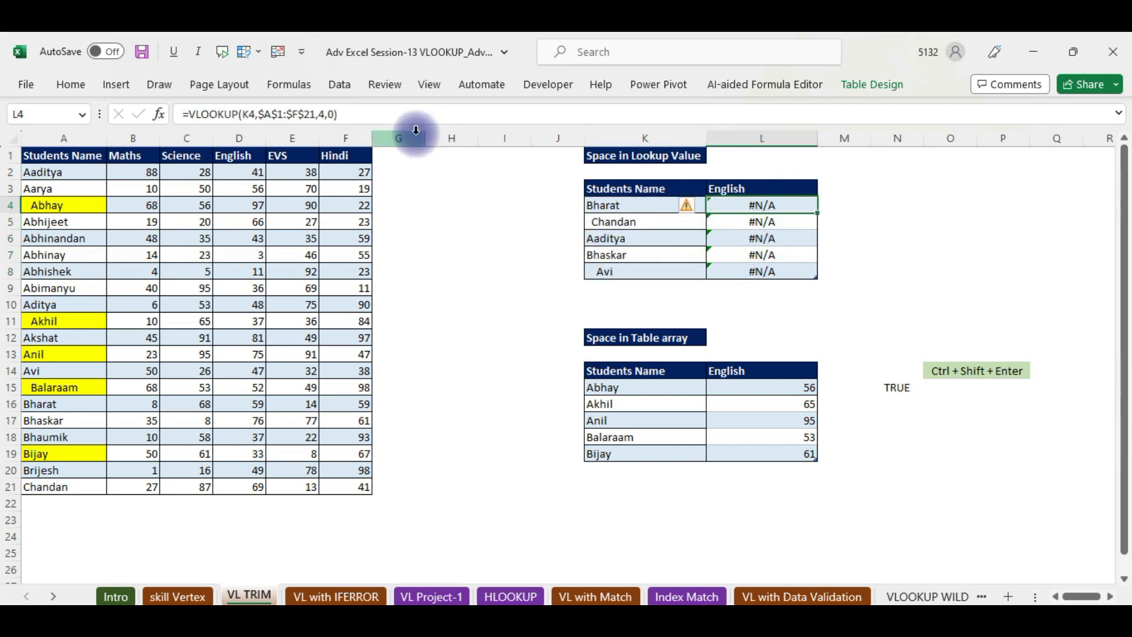
left_click(160, 115)
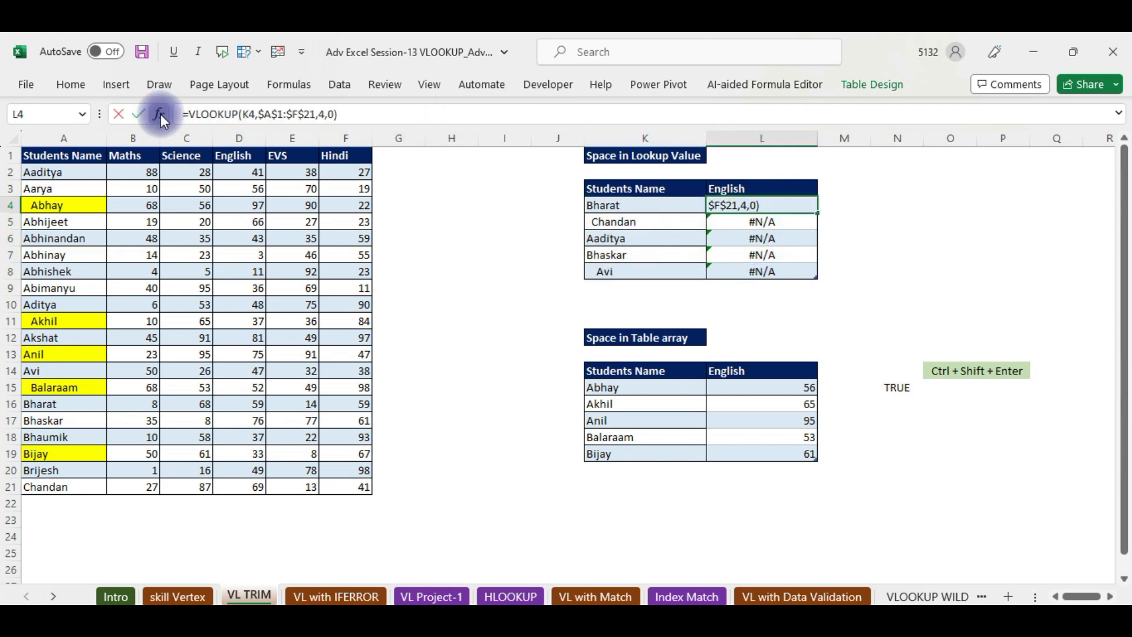
left_click_drag(674, 275, 789, 164)
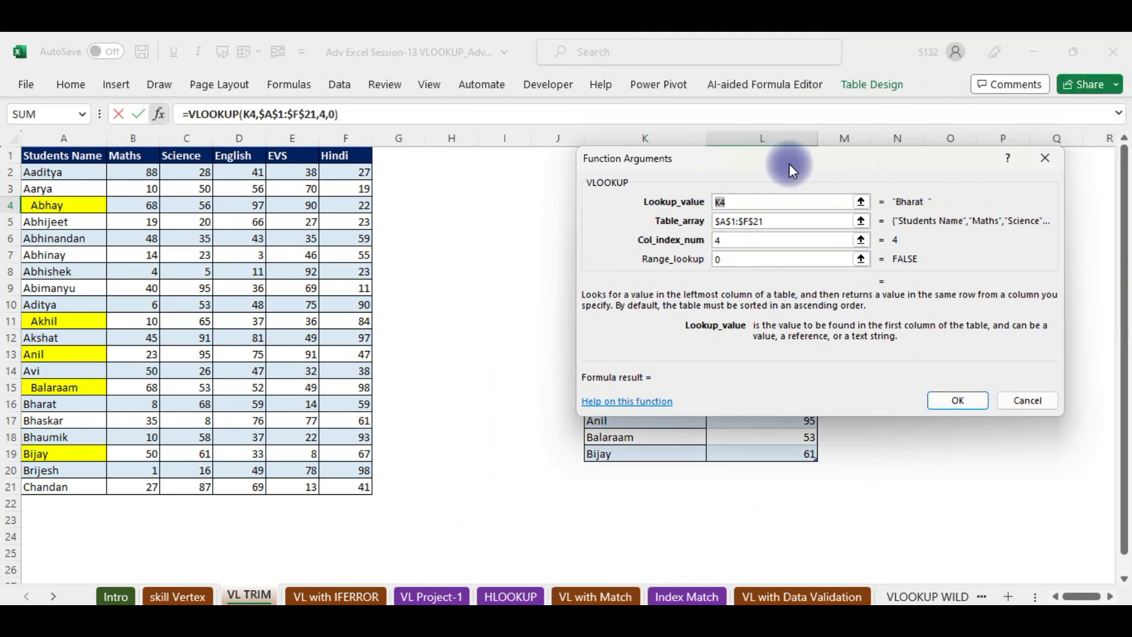
left_click(718, 203)
type("trim(")
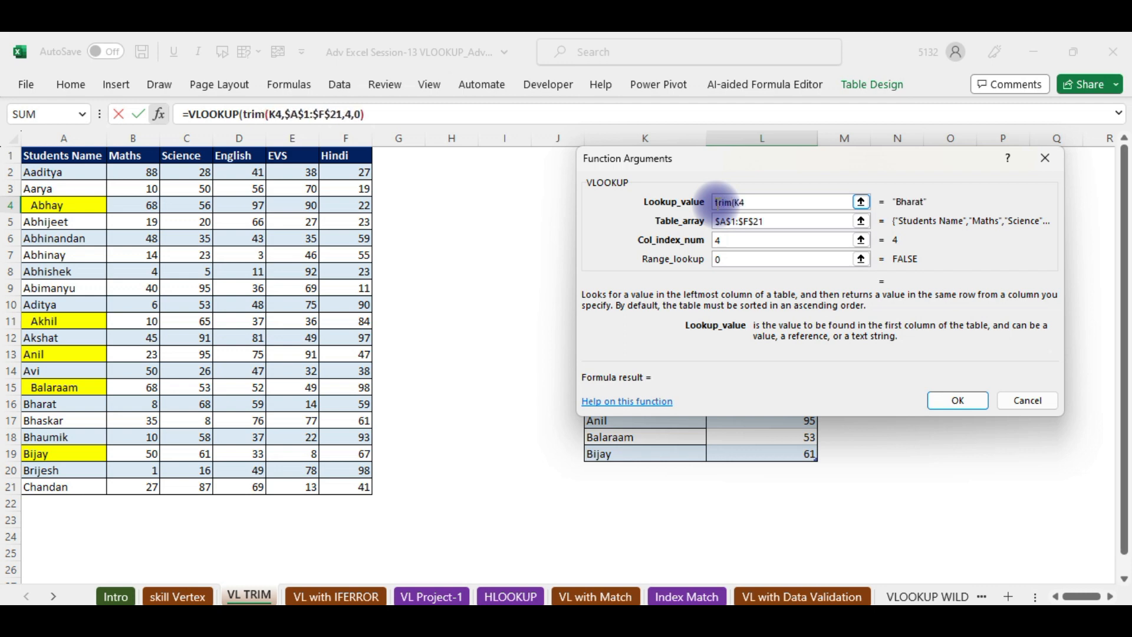
left_click(759, 202)
type(")")
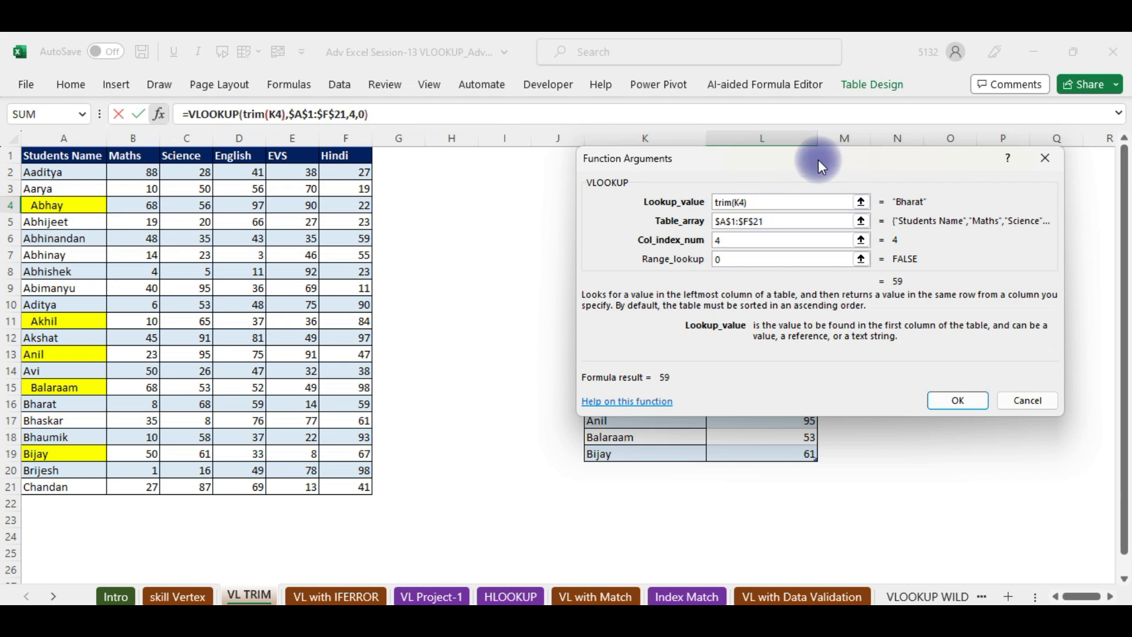
left_click_drag(818, 159, 702, 340)
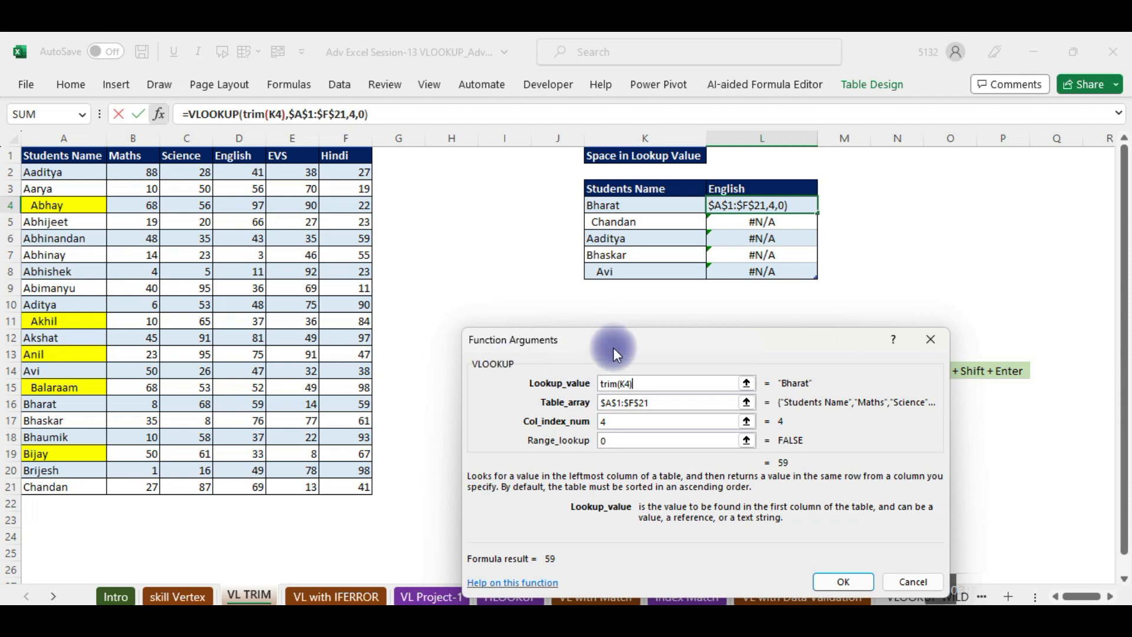
left_click_drag(617, 344, 183, 112)
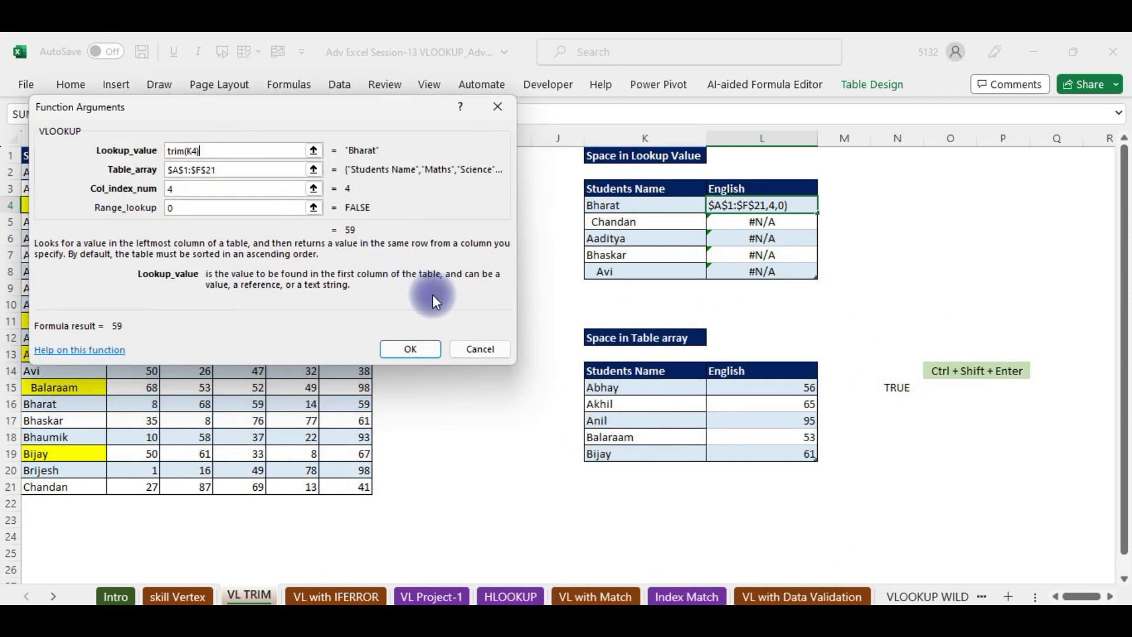
left_click(424, 352)
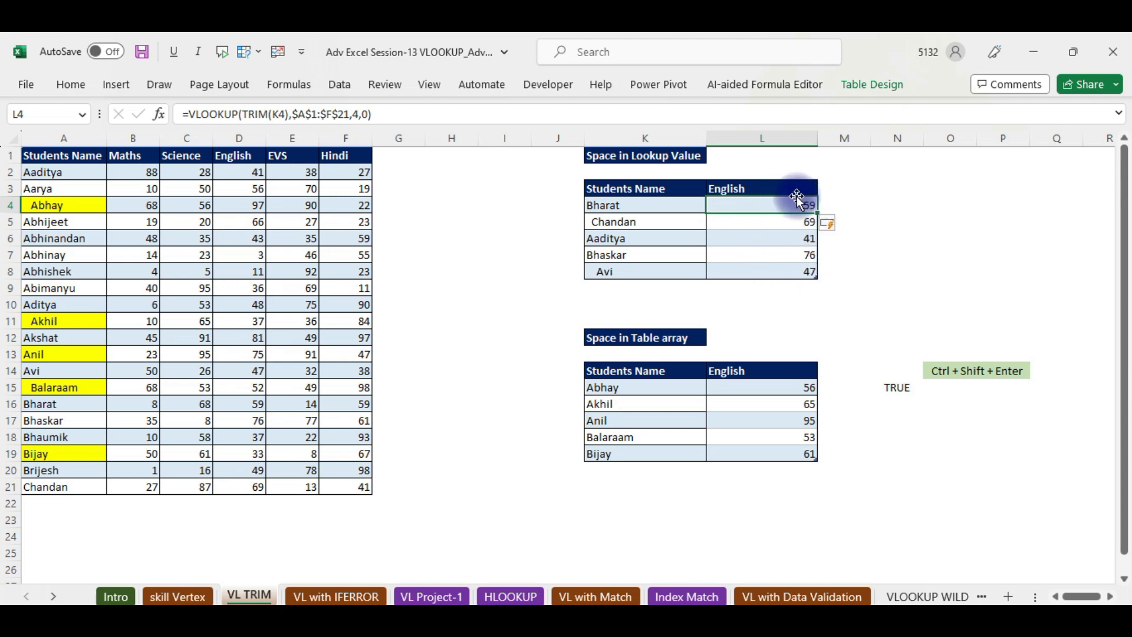
Step: Clear the English marks in L15:L19 and start a VLOOKUP in L15 with K15 as the lookup value
left_click_drag(768, 388, 766, 450)
key("Delete")
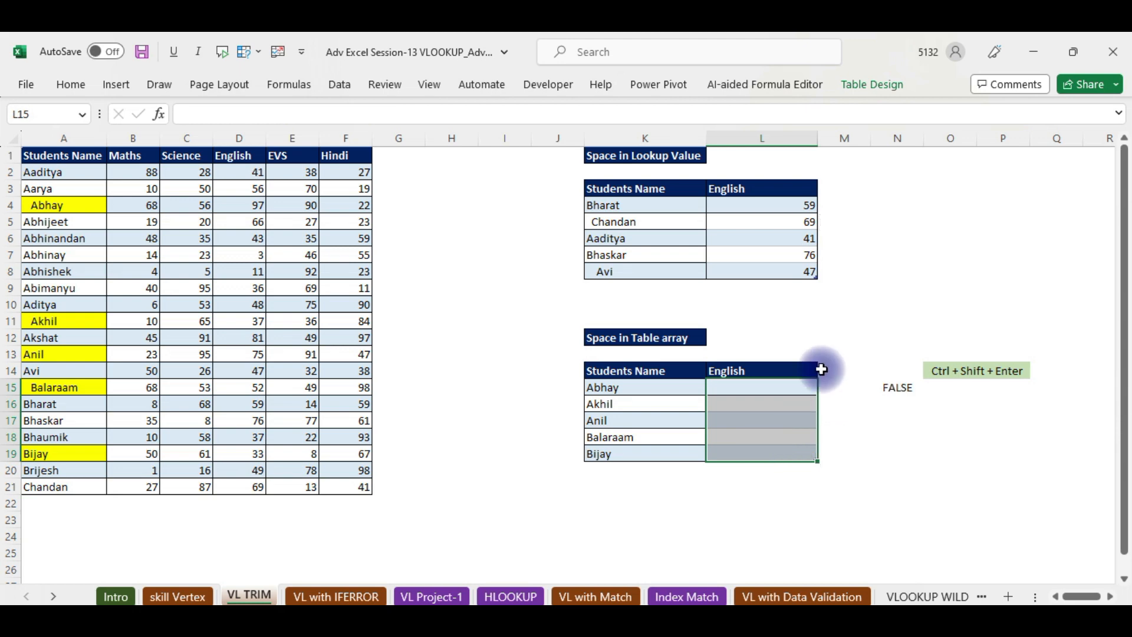
left_click(769, 386)
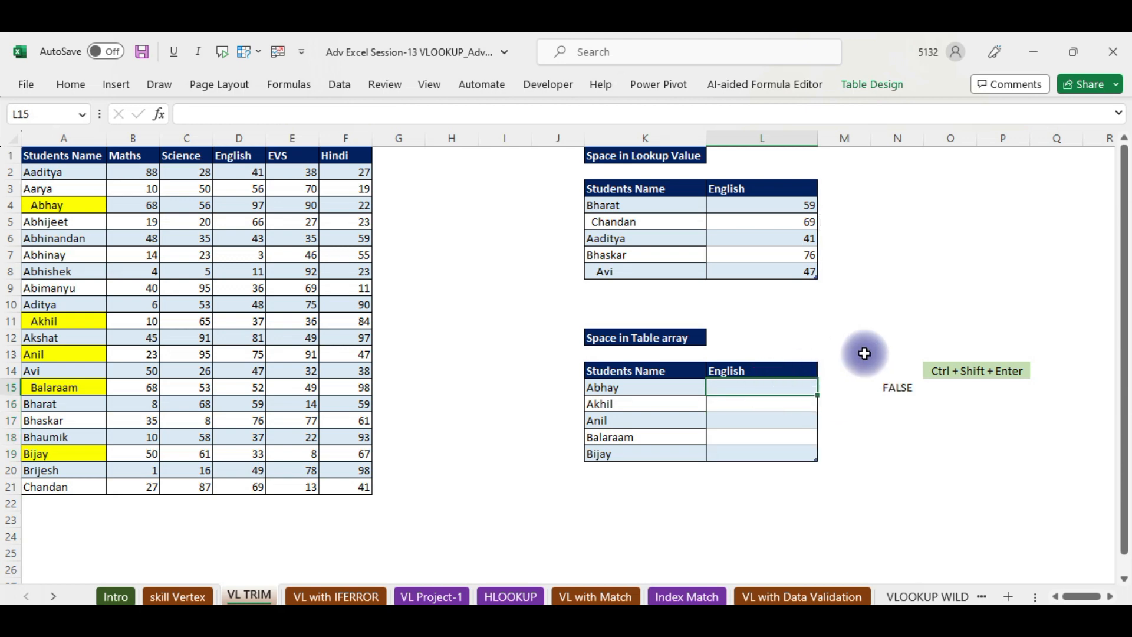
type("=vl")
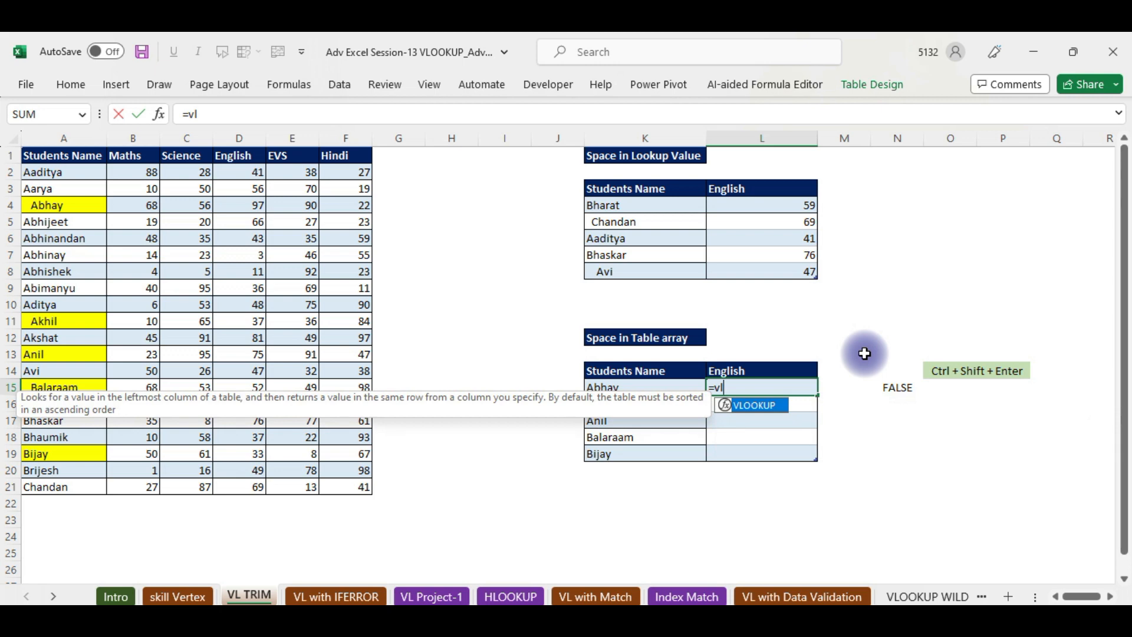
key("Tab")
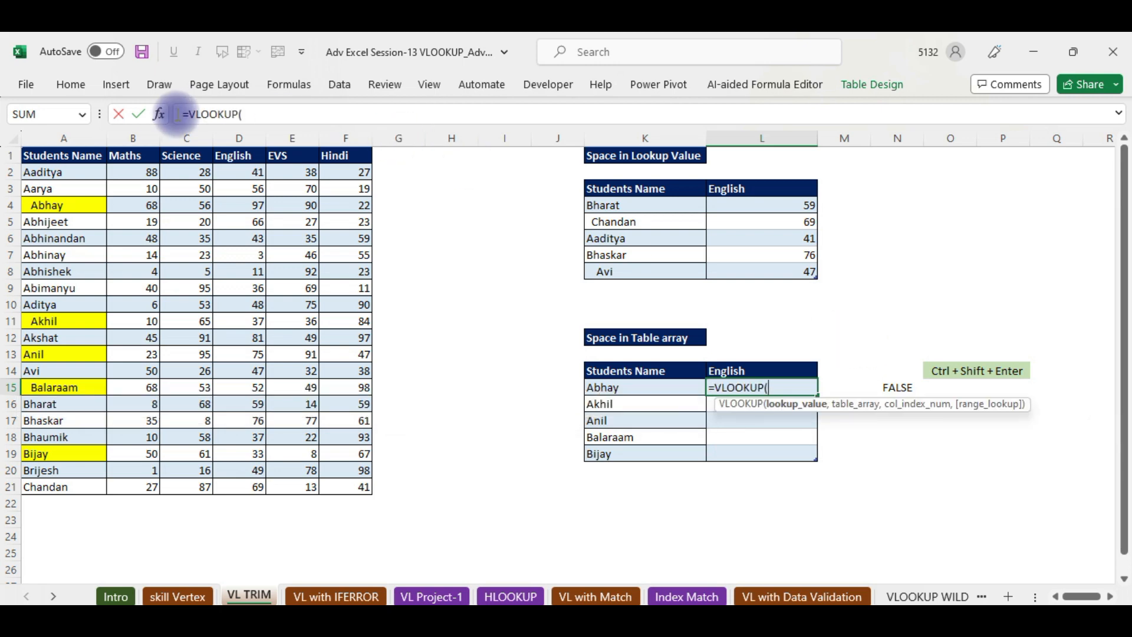
left_click(156, 115)
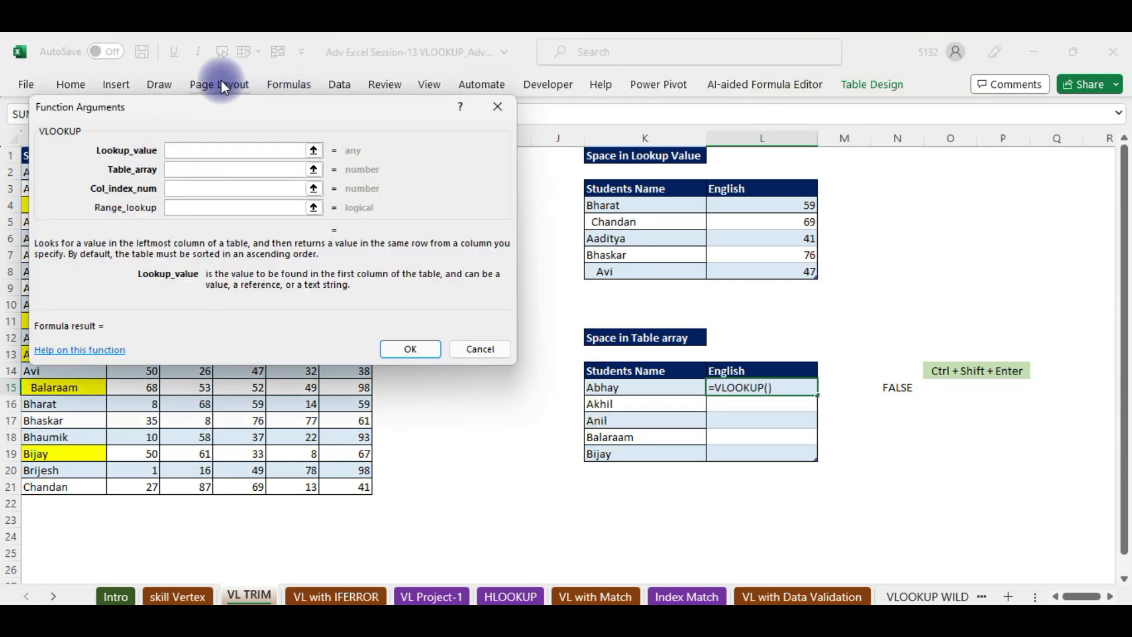
left_click_drag(207, 107, 854, 150)
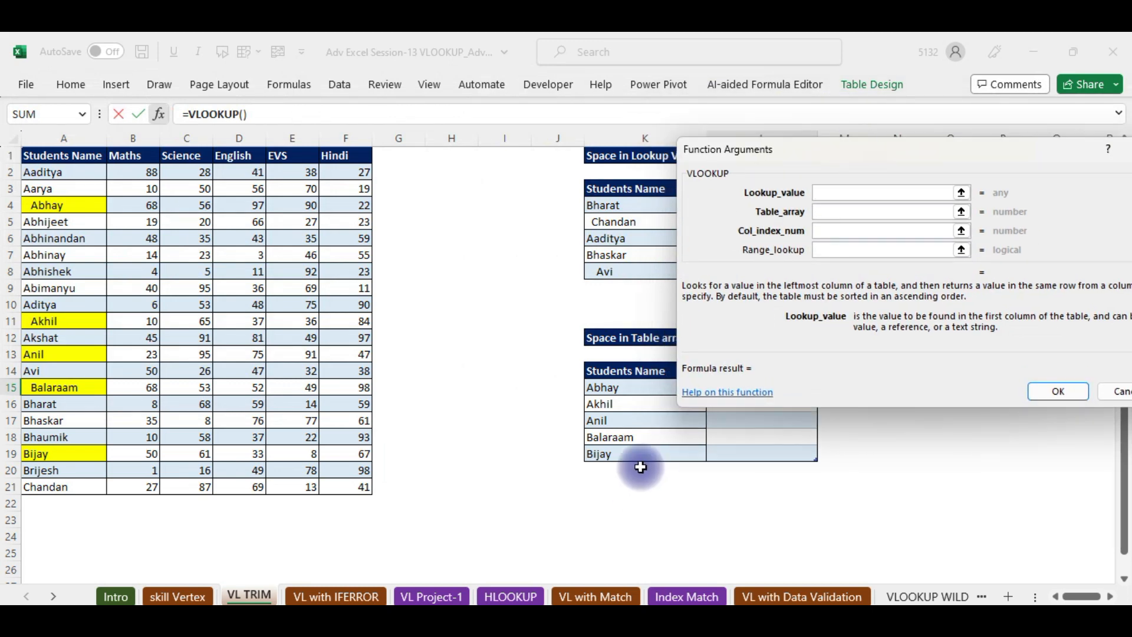
left_click(635, 393)
Step: Set the VLOOKUP's table array to the student marks table as the absolute range $A$1:$F$21
left_click(830, 213)
left_click(75, 153)
key("ctrl+shift+Right")
key("ctrl+shift+Down")
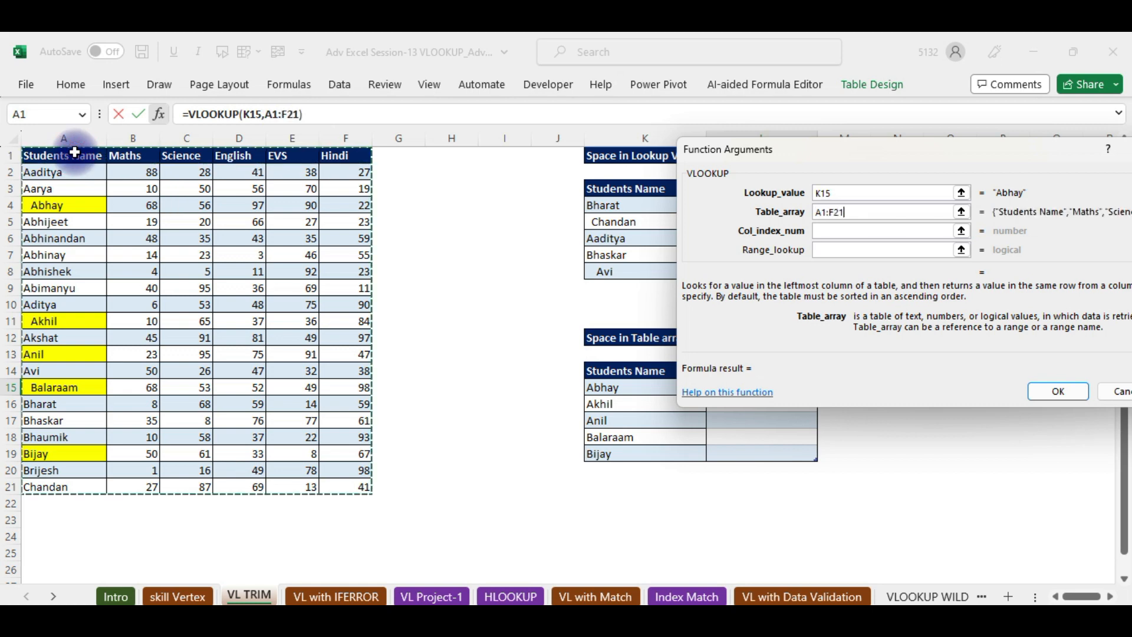
key("F4")
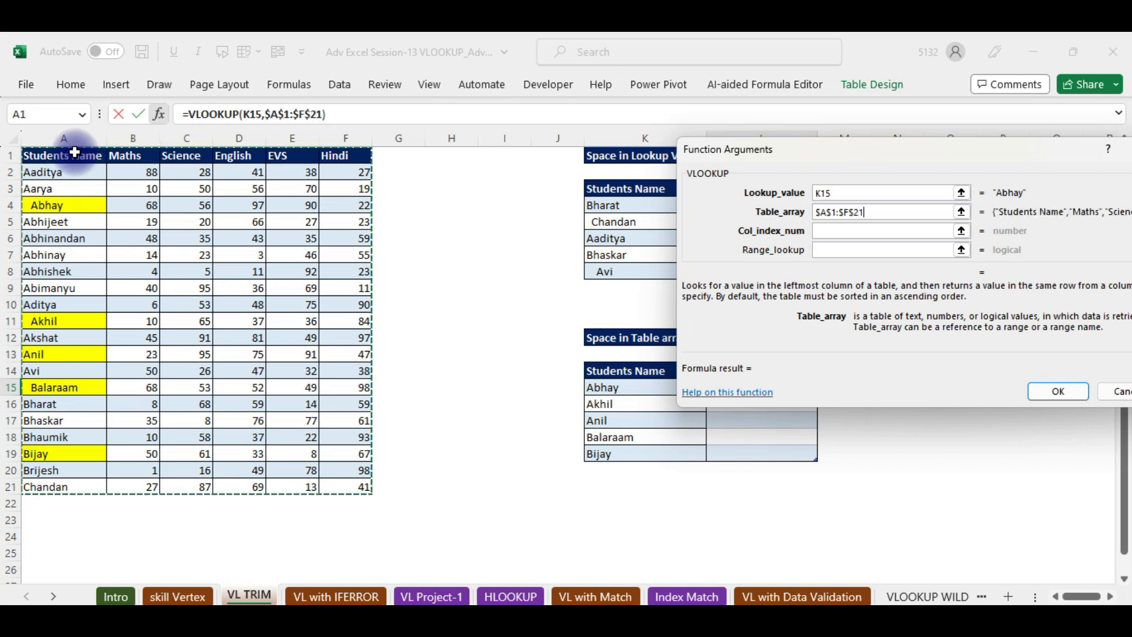
Step: Complete the VLOOKUP in L15 with column index 4 and range lookup 0
left_click(849, 230)
mouse_move(827, 165)
left_mouse_down()
mouse_move(976, 171)
mouse_move(836, 165)
left_mouse_up()
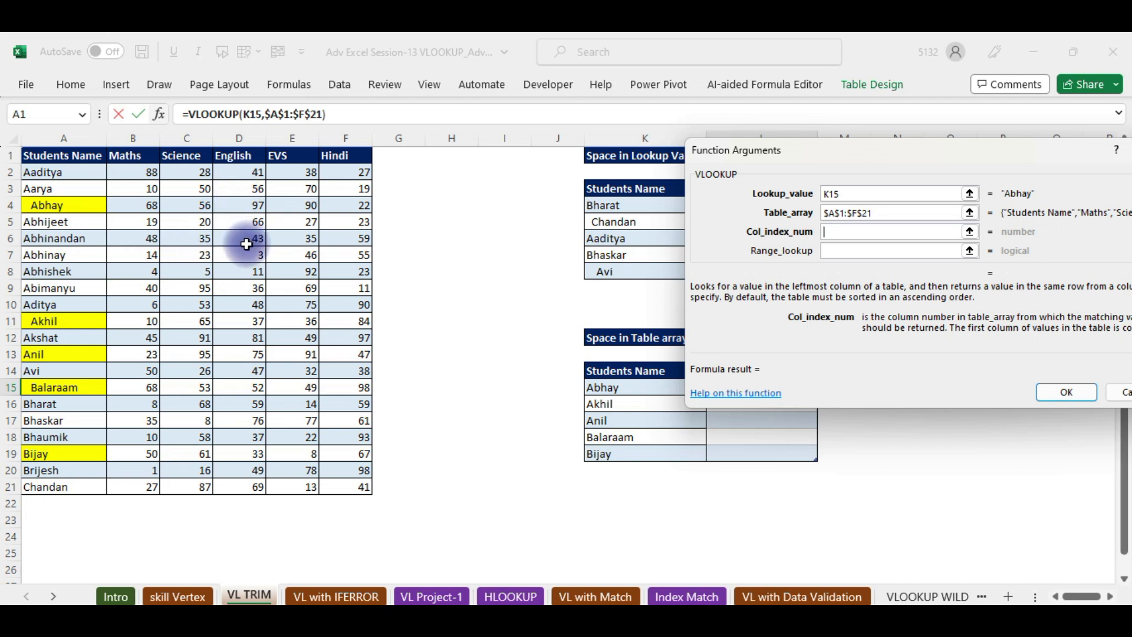
type("4")
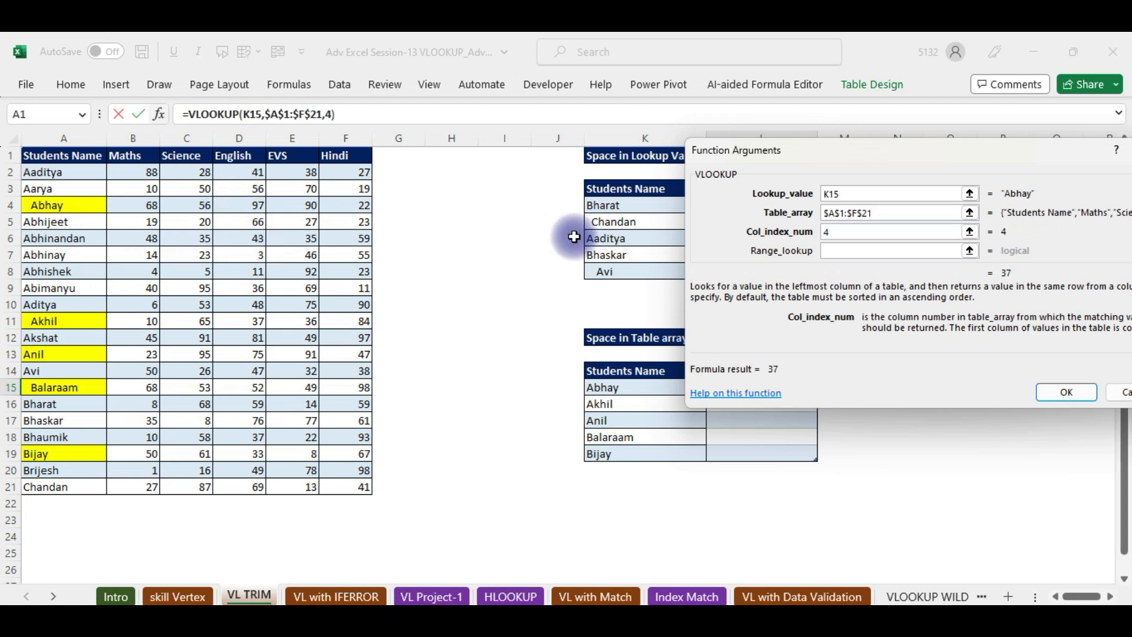
left_click(836, 251)
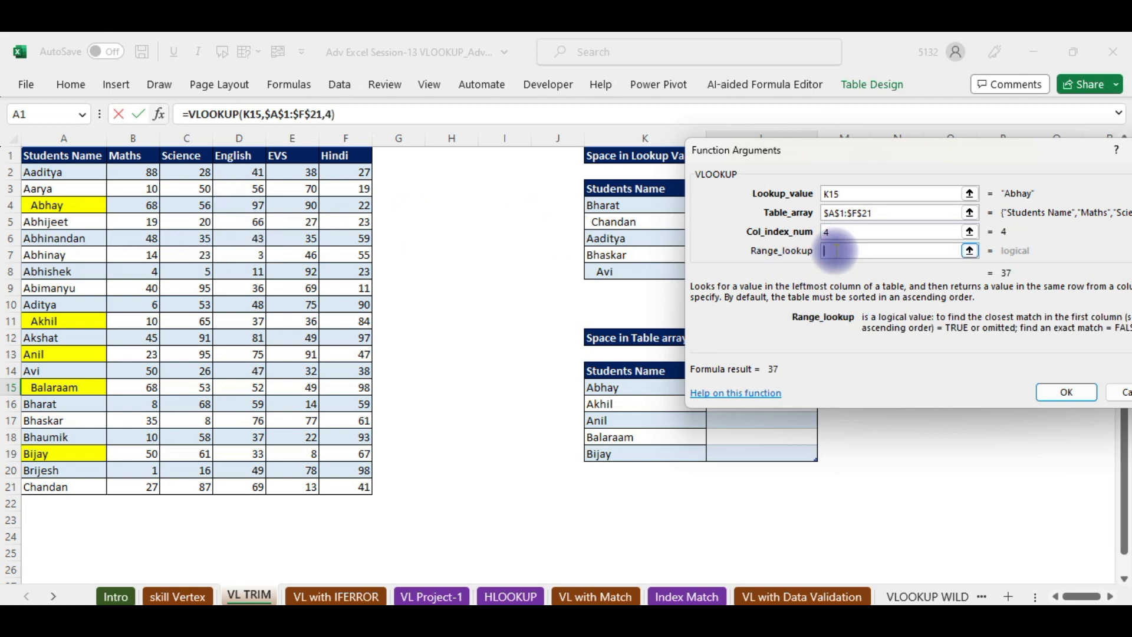
type("0")
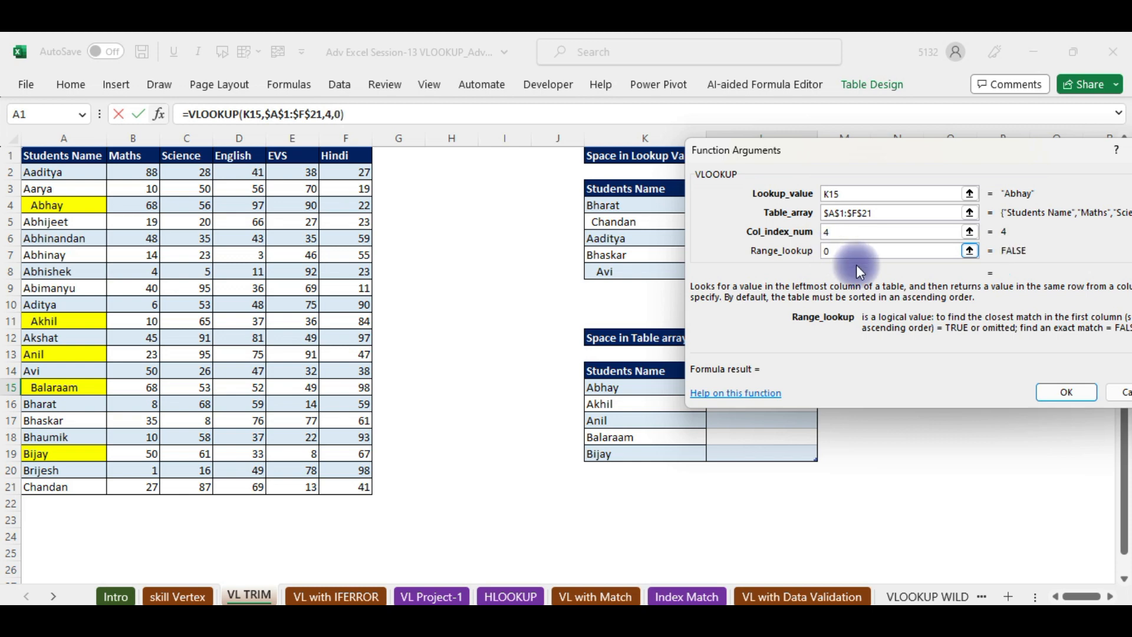
left_click(1065, 394)
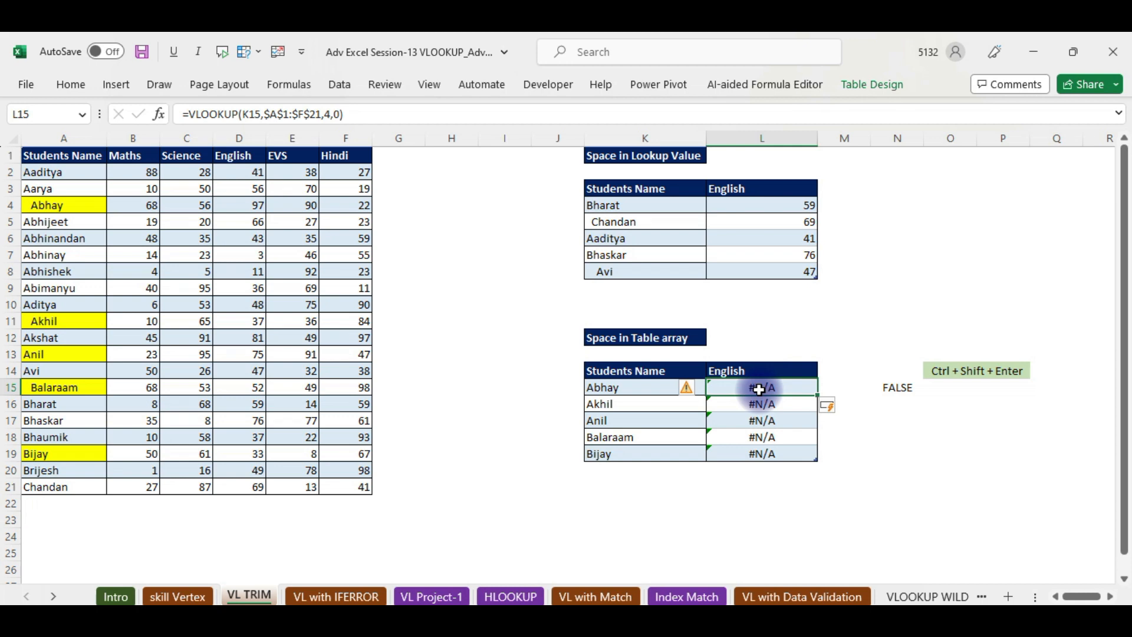
Step: Check the character count of the name in K15 with a LEN formula in J15, and clear that formula
left_click(563, 387)
type("=len")
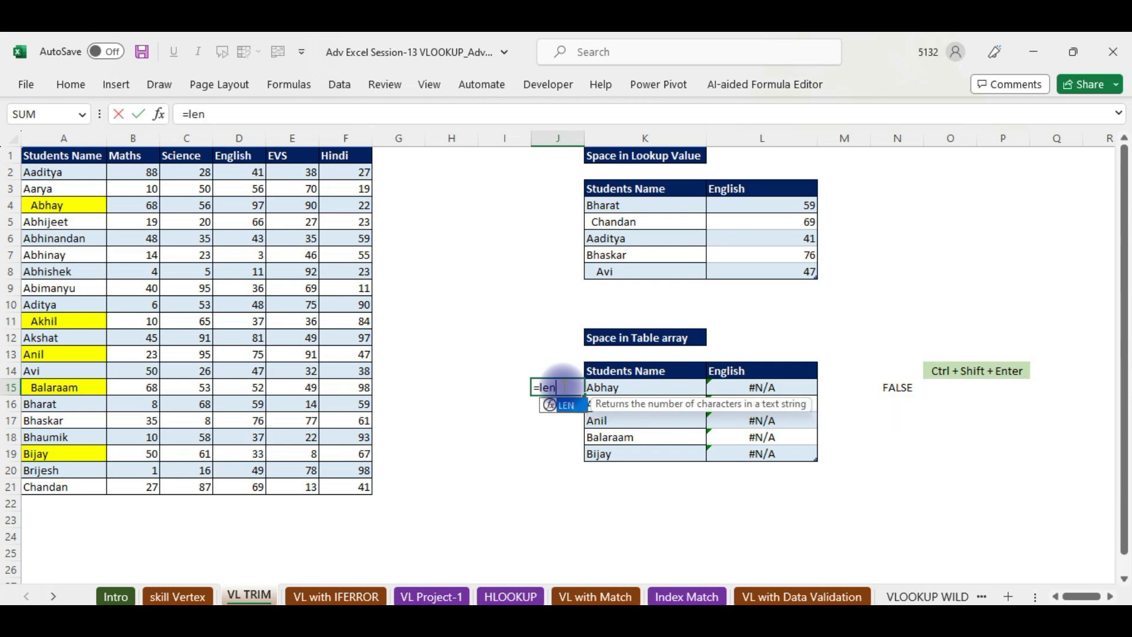
type("(")
key("Return")
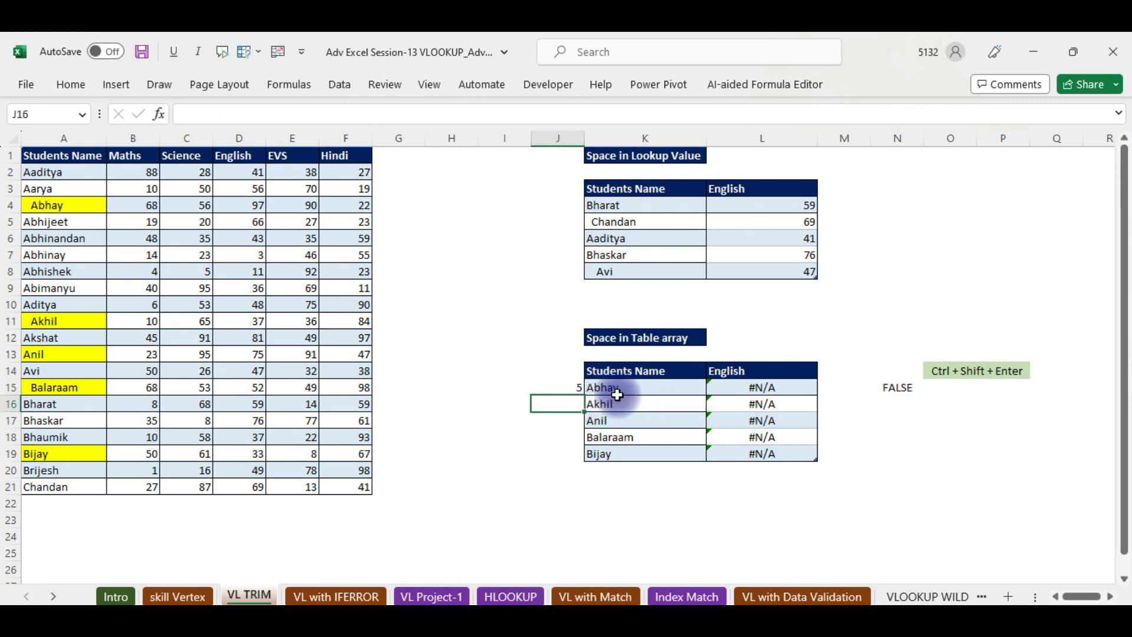
left_click(565, 386)
key("Delete")
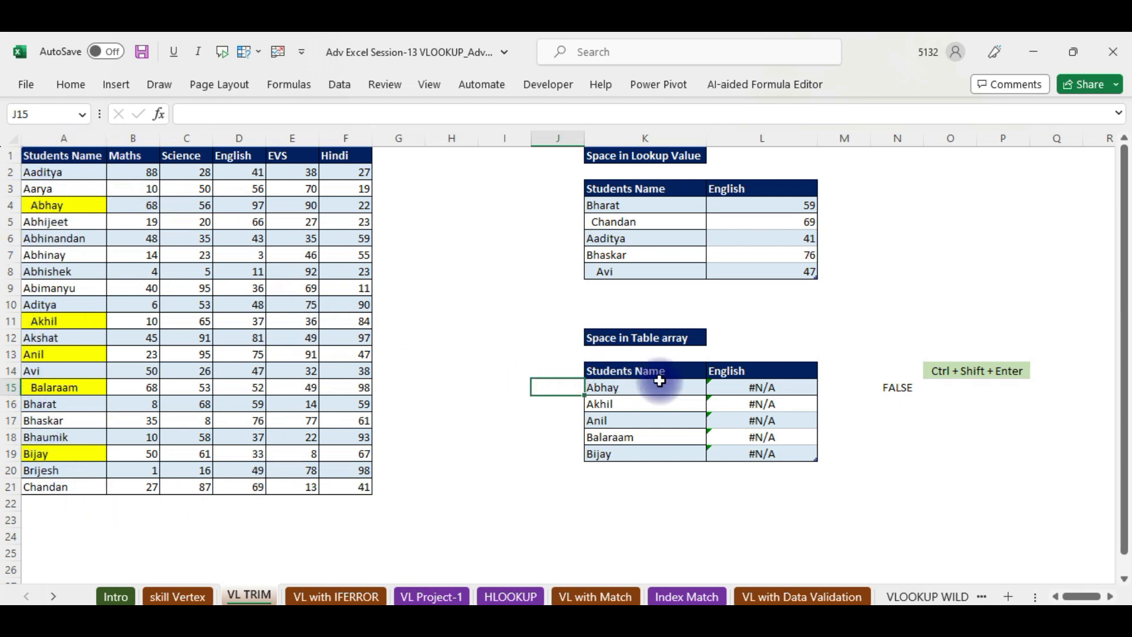
Step: Wrap the table array $A$1:$F$21 in TRIM within the VLOOKUP formula in L15
left_click(754, 387)
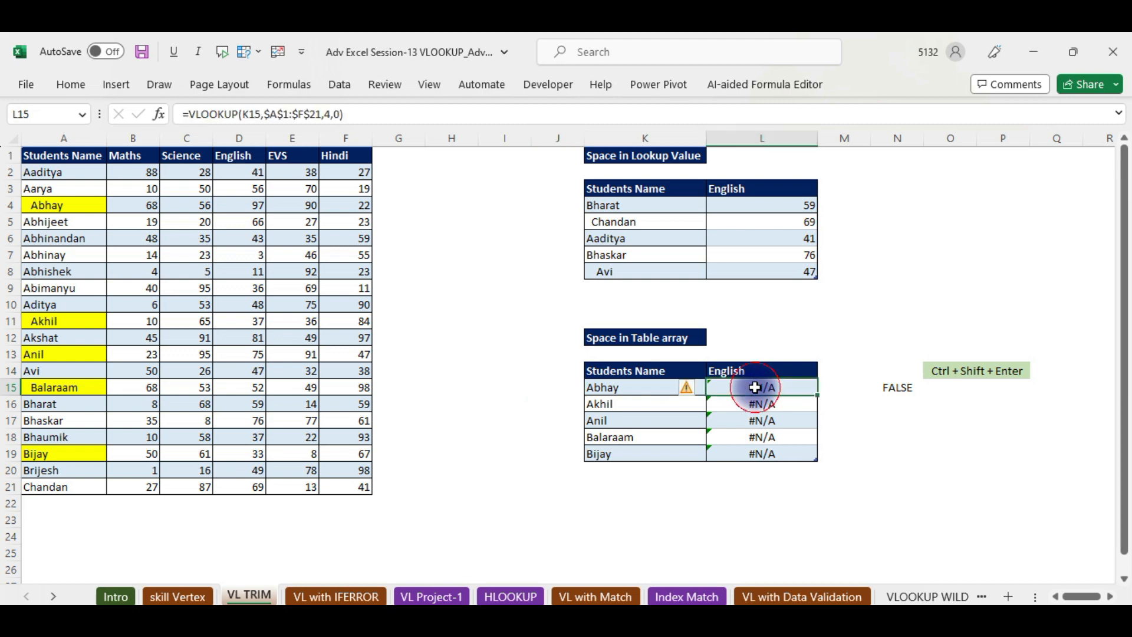
left_click(160, 115)
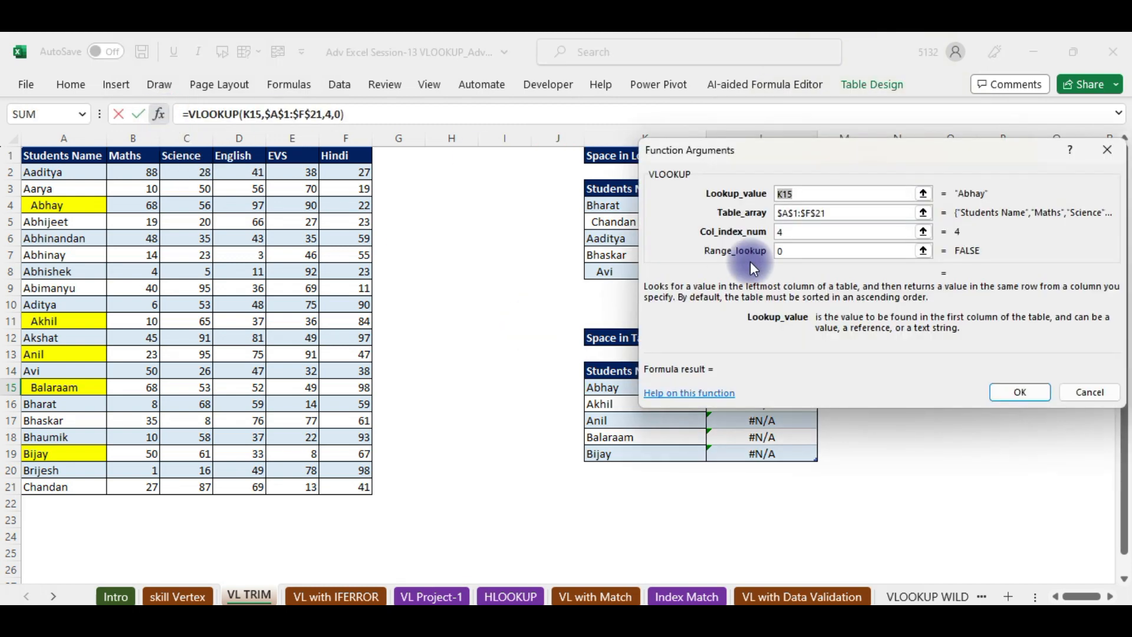
left_click(777, 213)
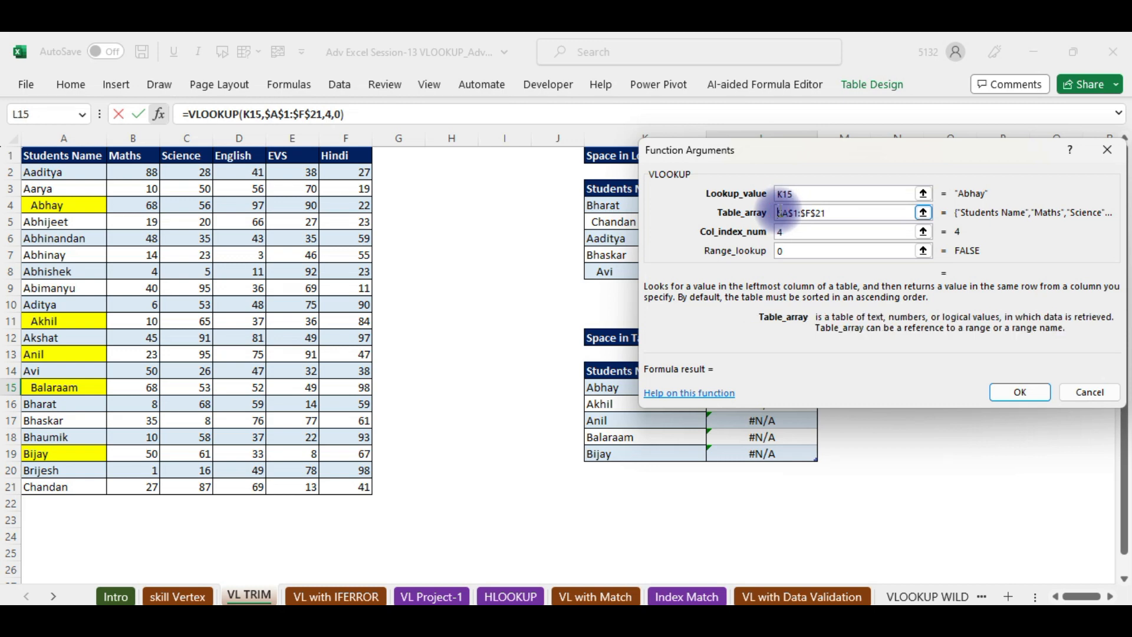
type("Trim")
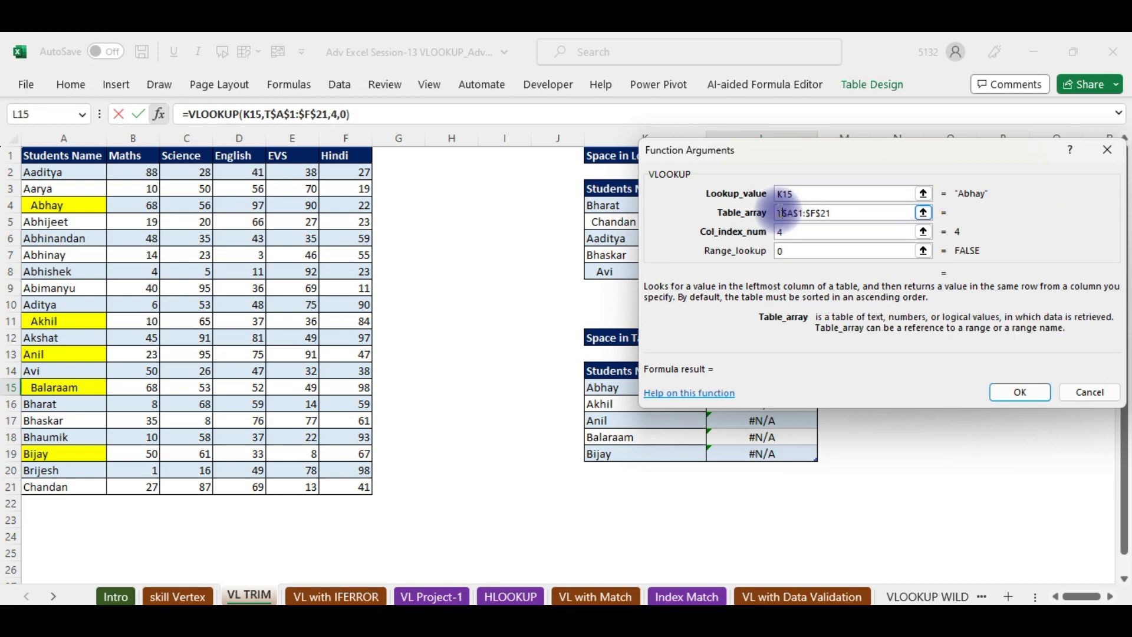
type("(")
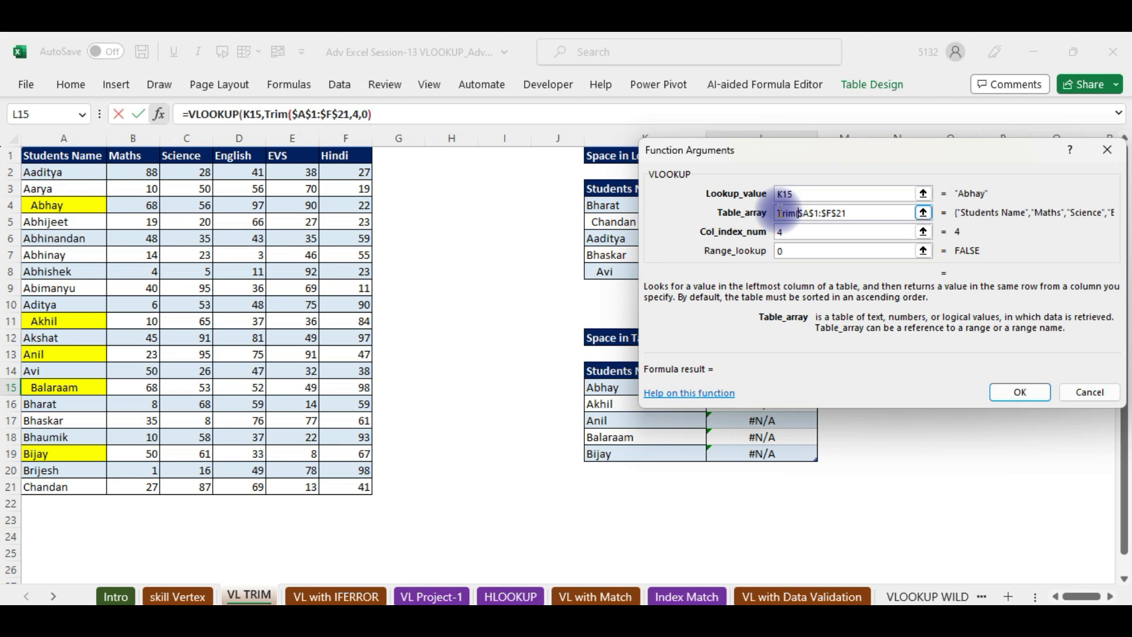
left_click(854, 212)
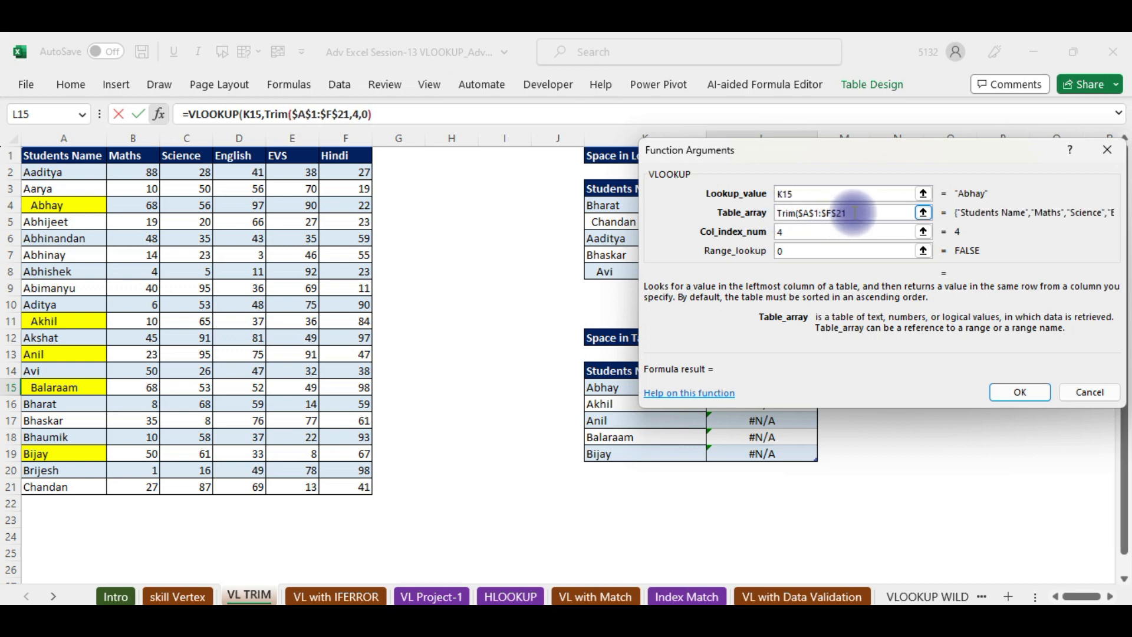
type(")")
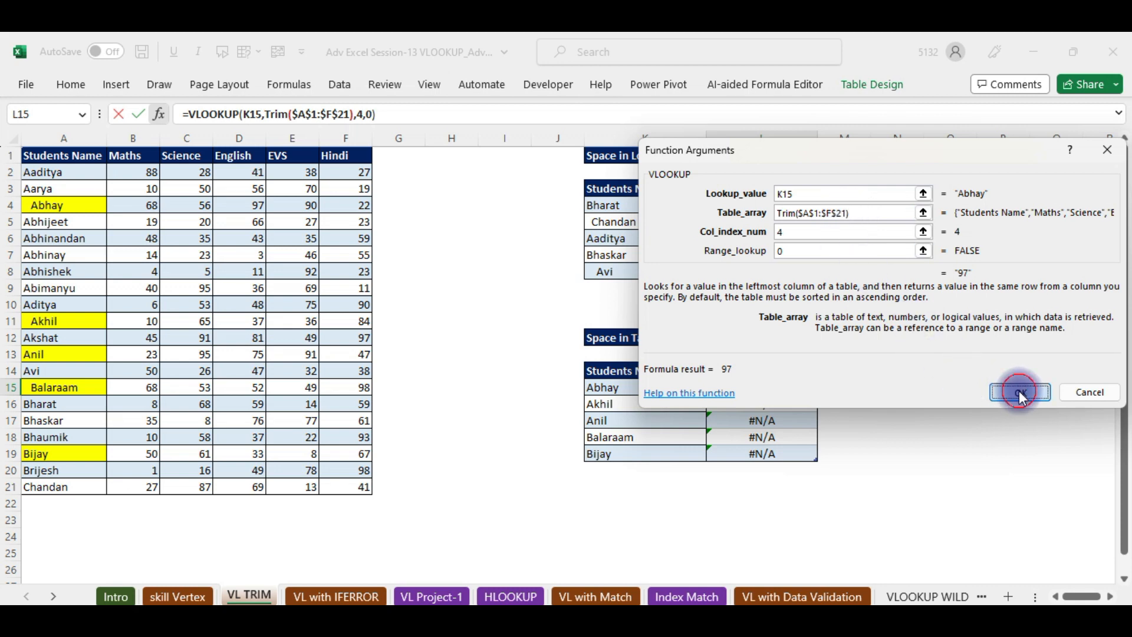
key("ctrl+shift+Return")
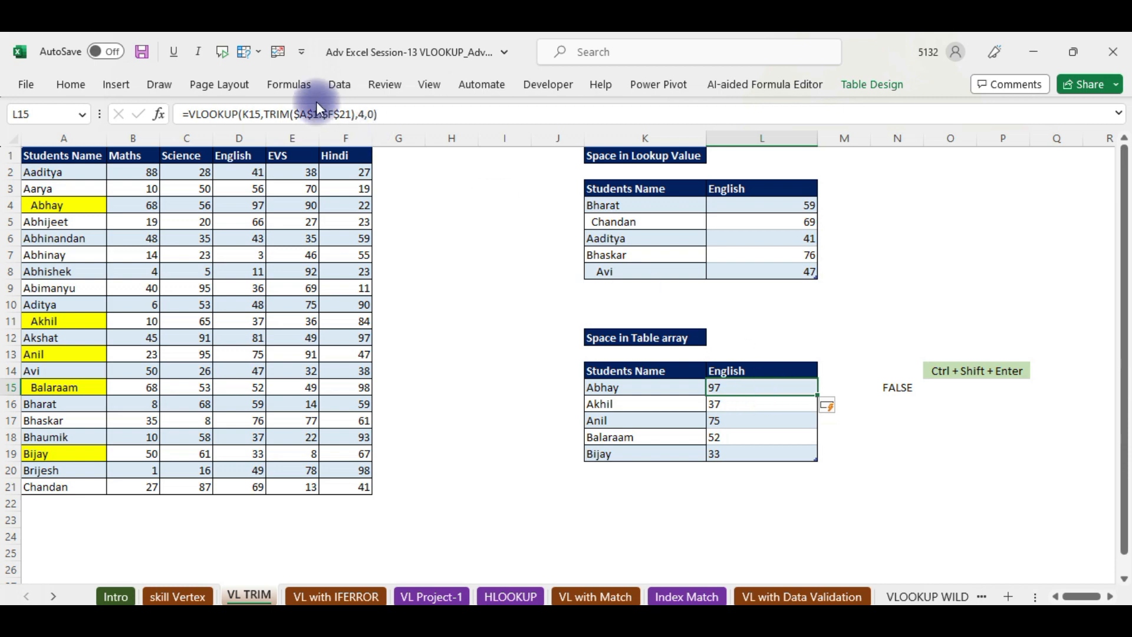
Step: Review the TRIM-based VLOOKUP formula in L15 without changing it, and select the English results in L15:L19
left_click(395, 114)
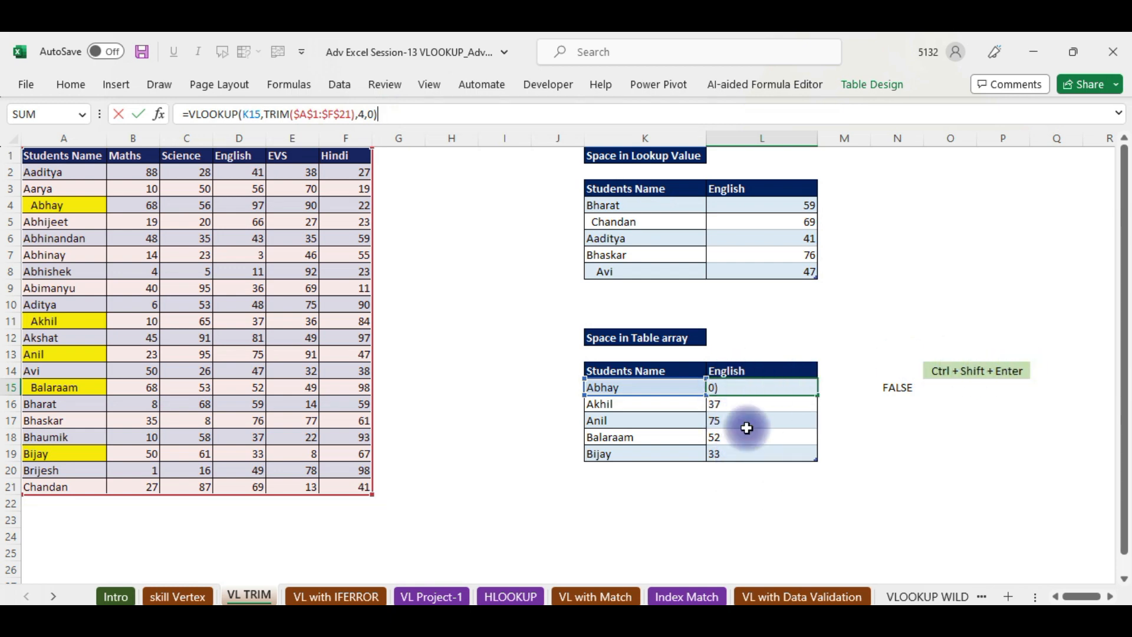
key("Return")
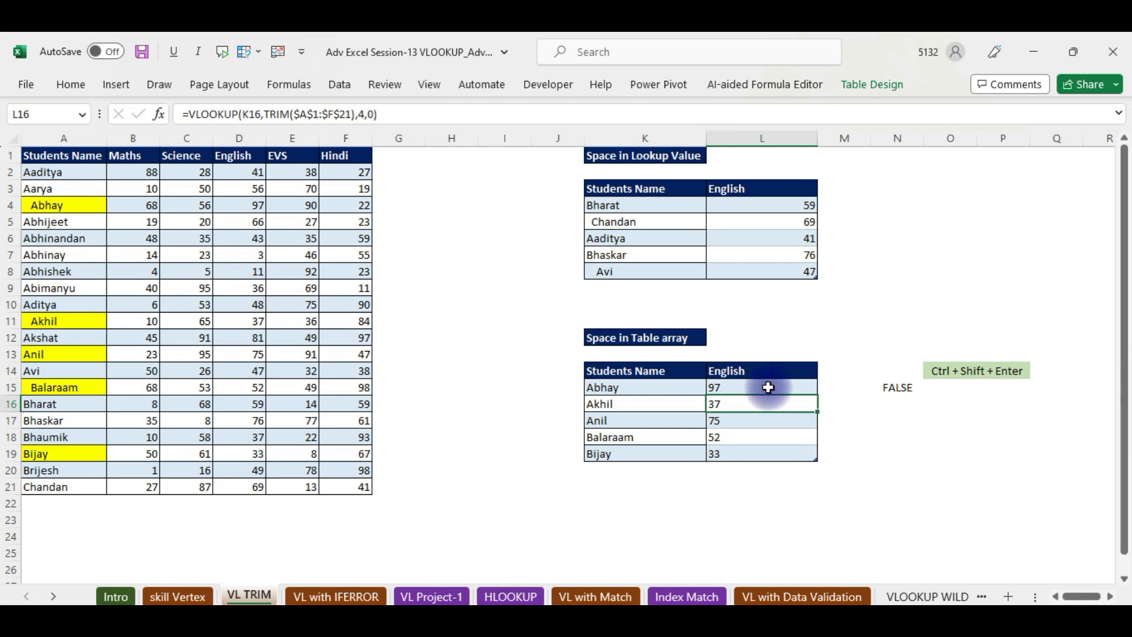
left_click_drag(768, 387, 767, 449)
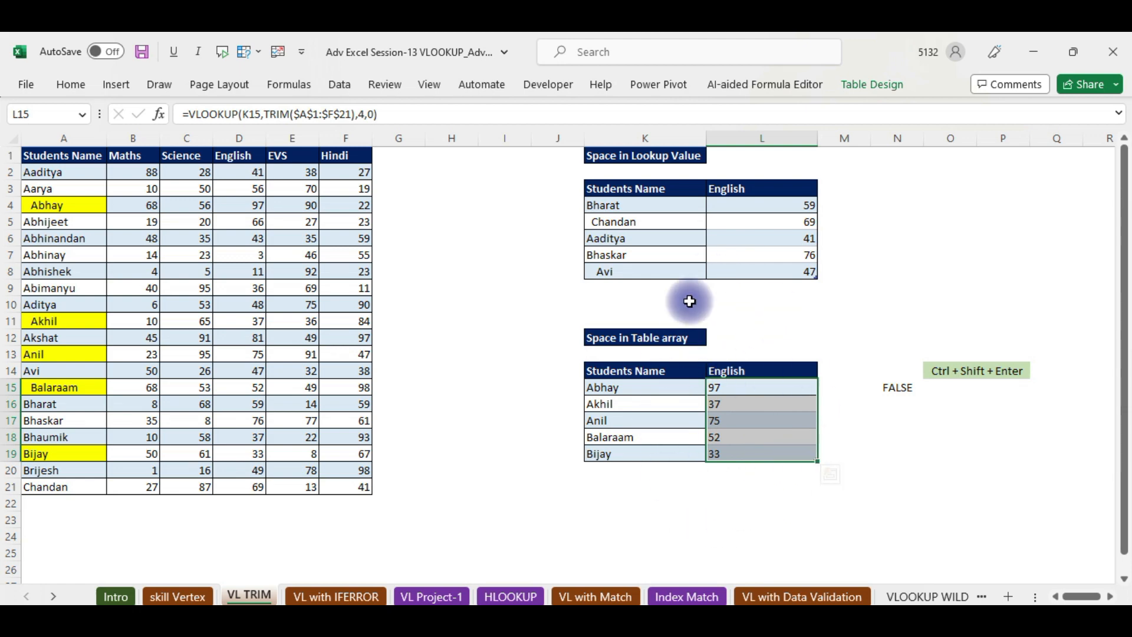
Step: Multiply the VLOOKUP formula in L15 by 1 to return the English marks as numbers, and select L15:L19
left_click(762, 394)
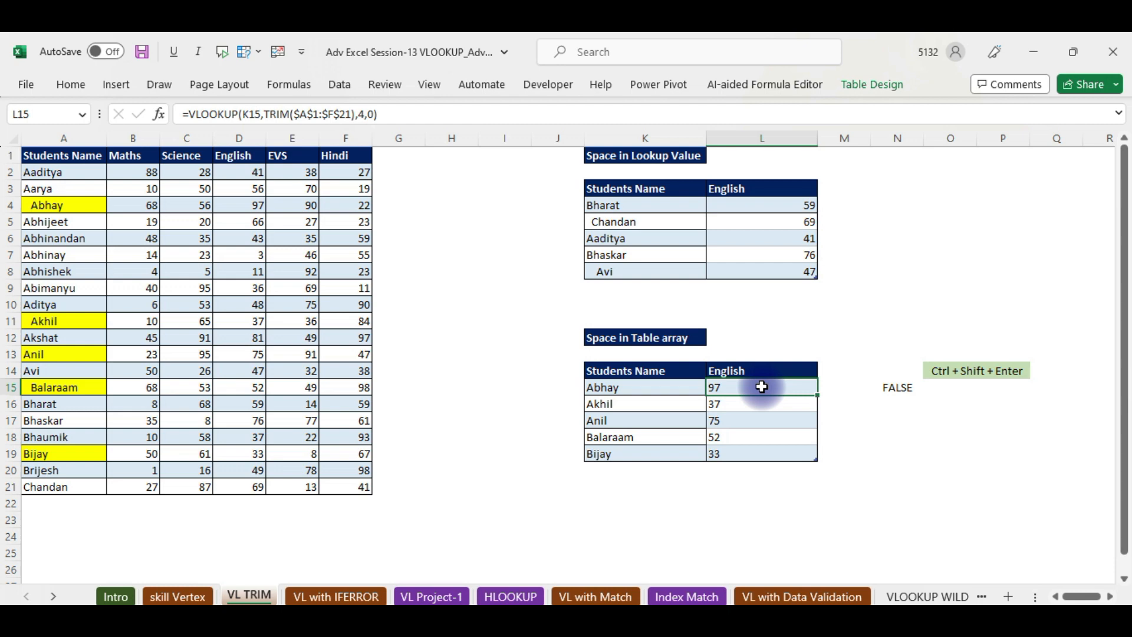
left_click(400, 113)
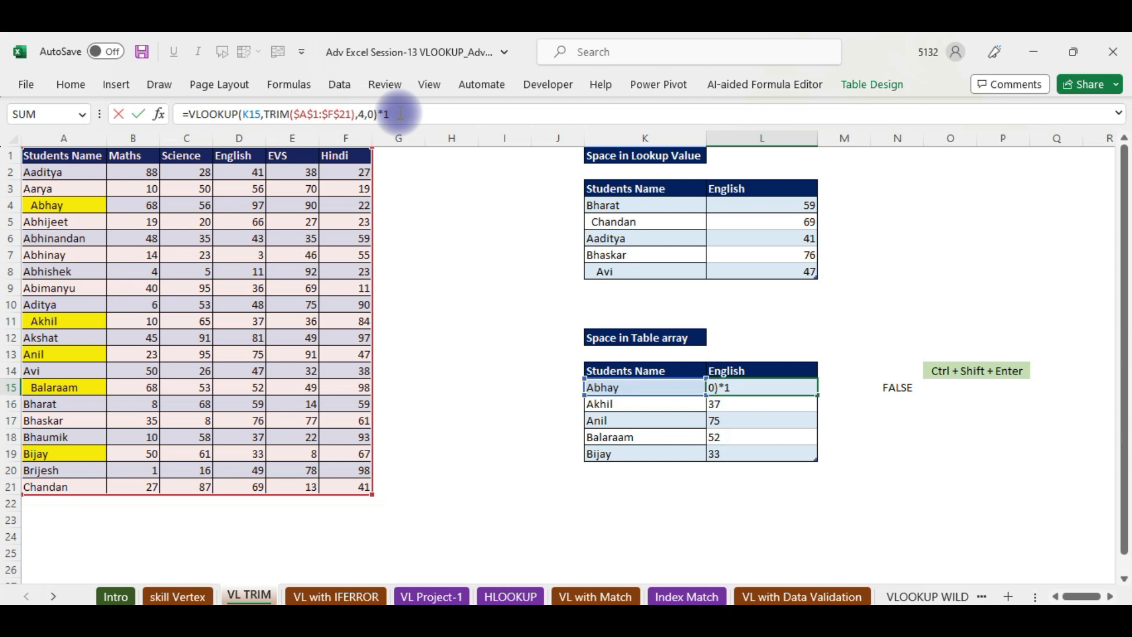
key("Return")
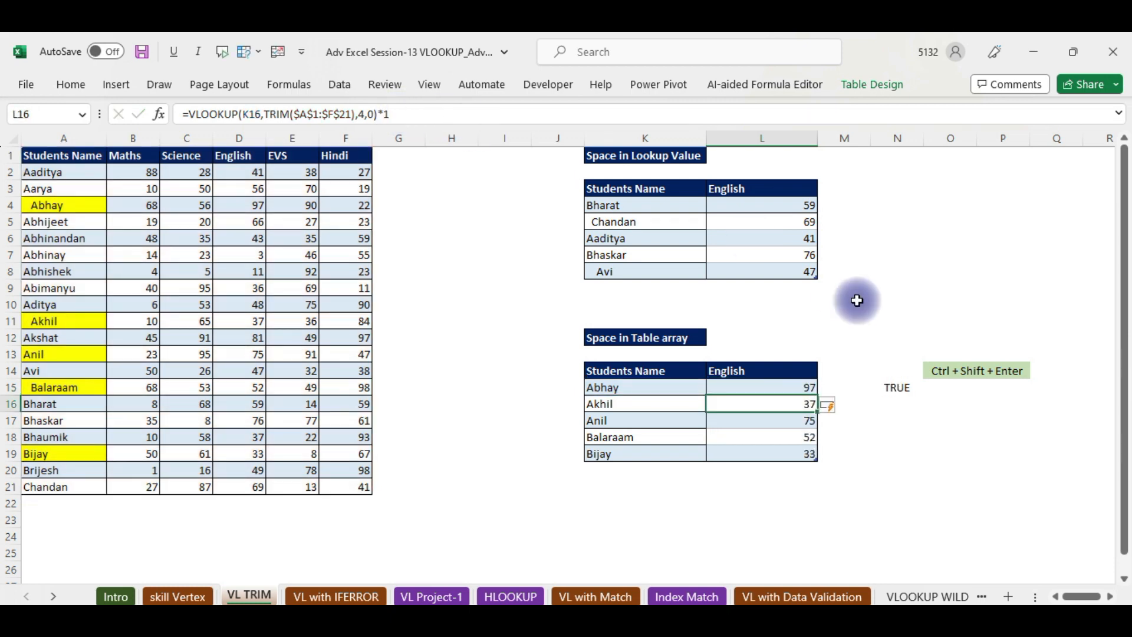
left_click(780, 387)
left_click_drag(779, 410, 793, 451)
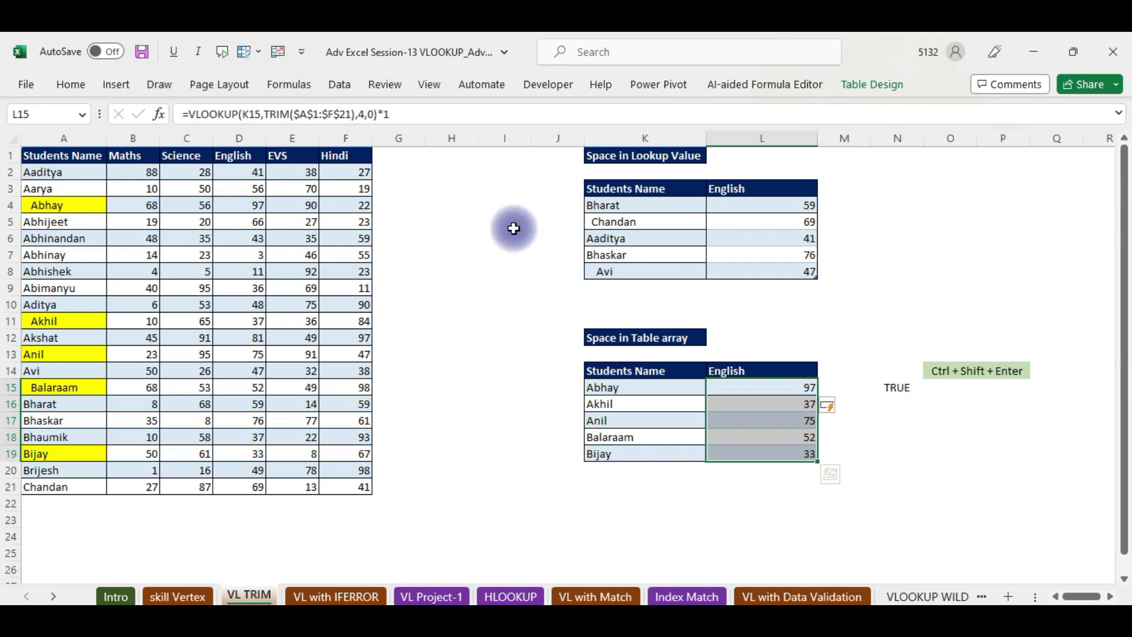
Step: Go to the VL with IFERROR sheet and clear the existing IFERROR formula in L5
left_click(1040, 590)
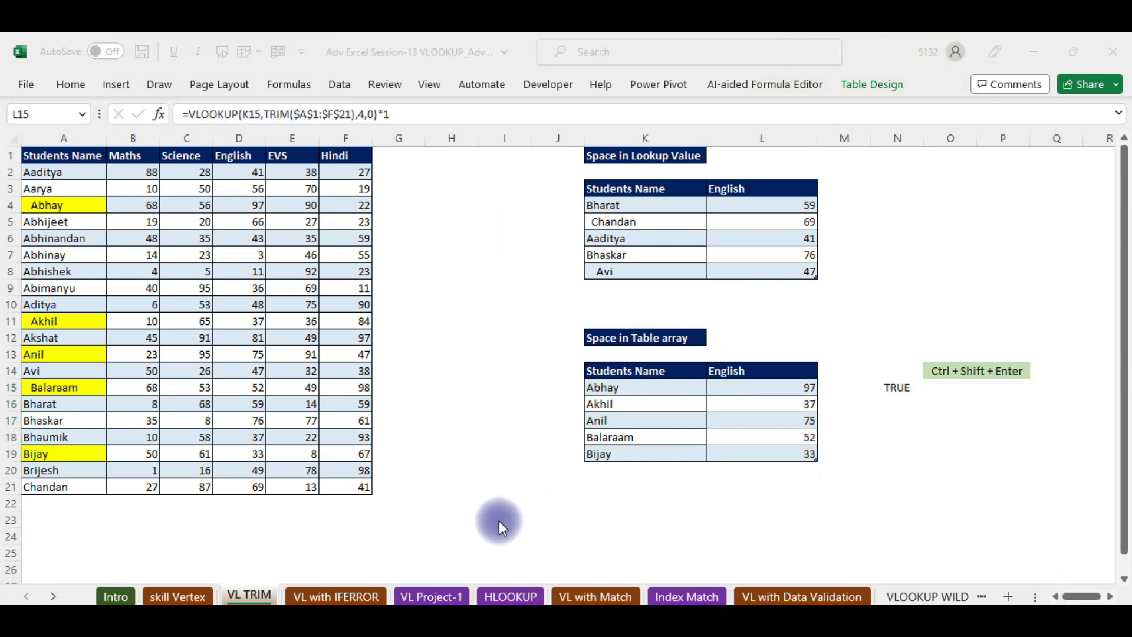
left_click(339, 597)
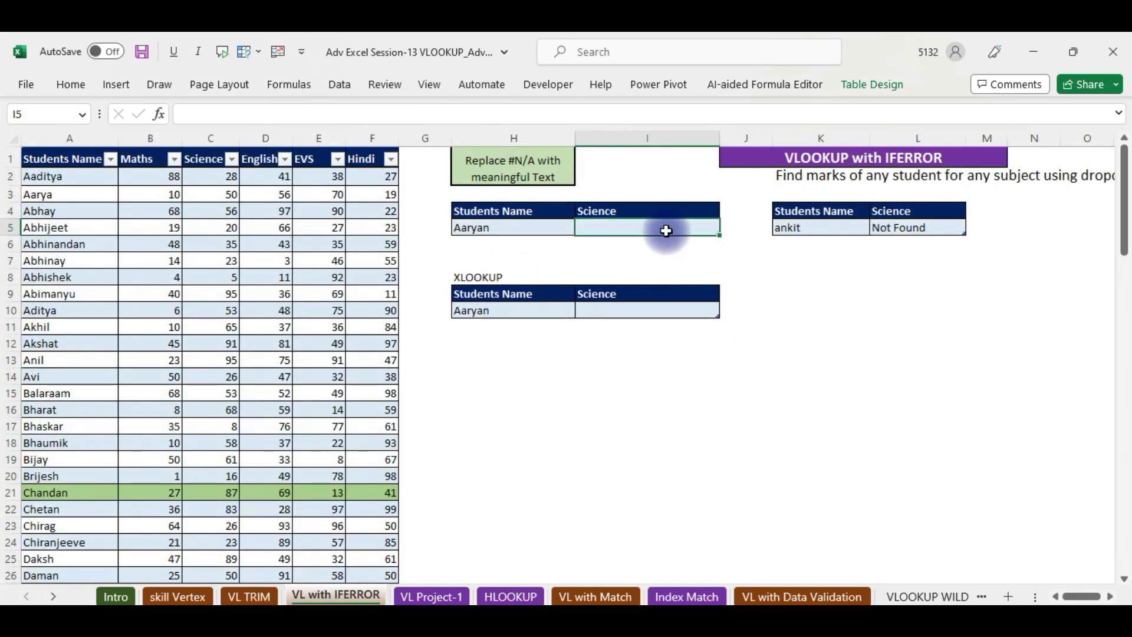
left_click(902, 229)
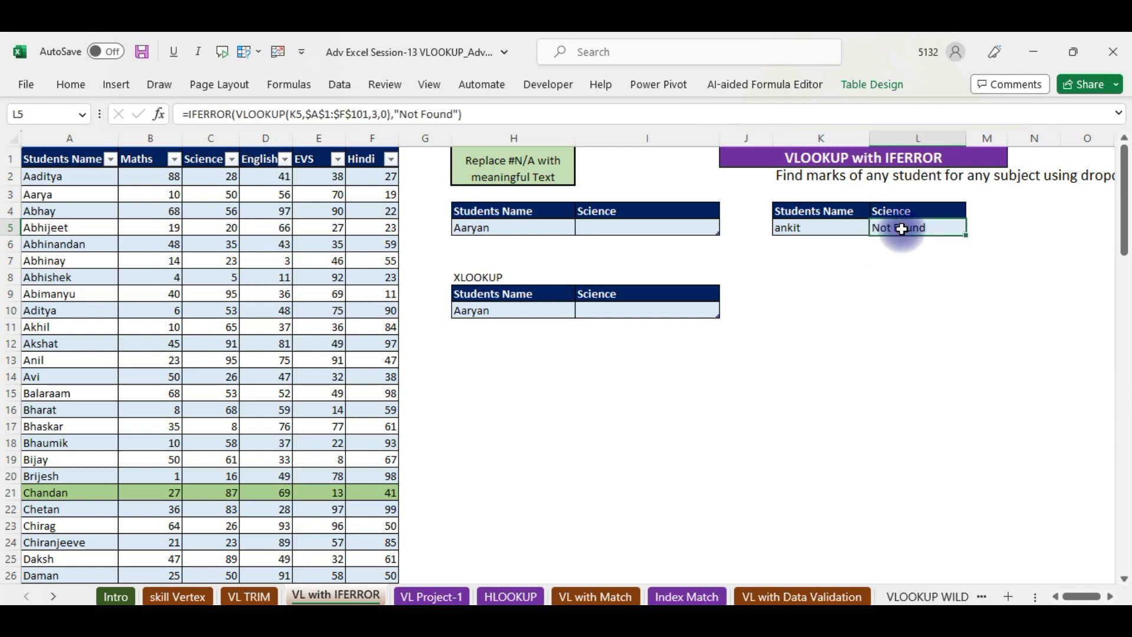
key("Delete")
left_click(691, 306)
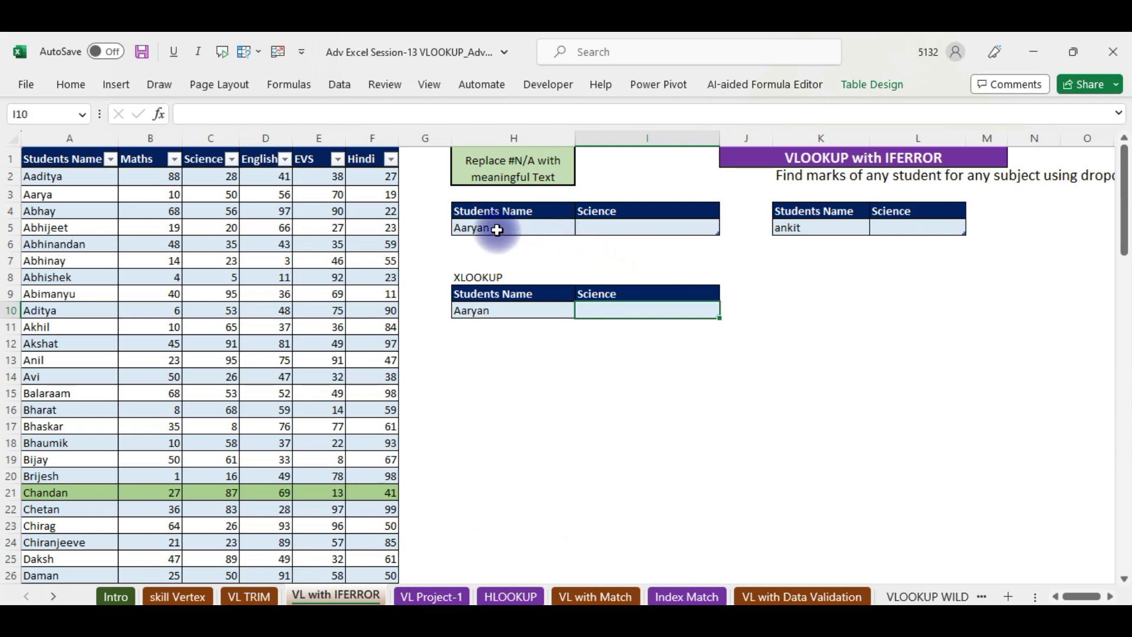
Step: Start a VLOOKUP in I5 through the function arguments dialog, with H5 as the lookup value
left_click(634, 228)
type("=")
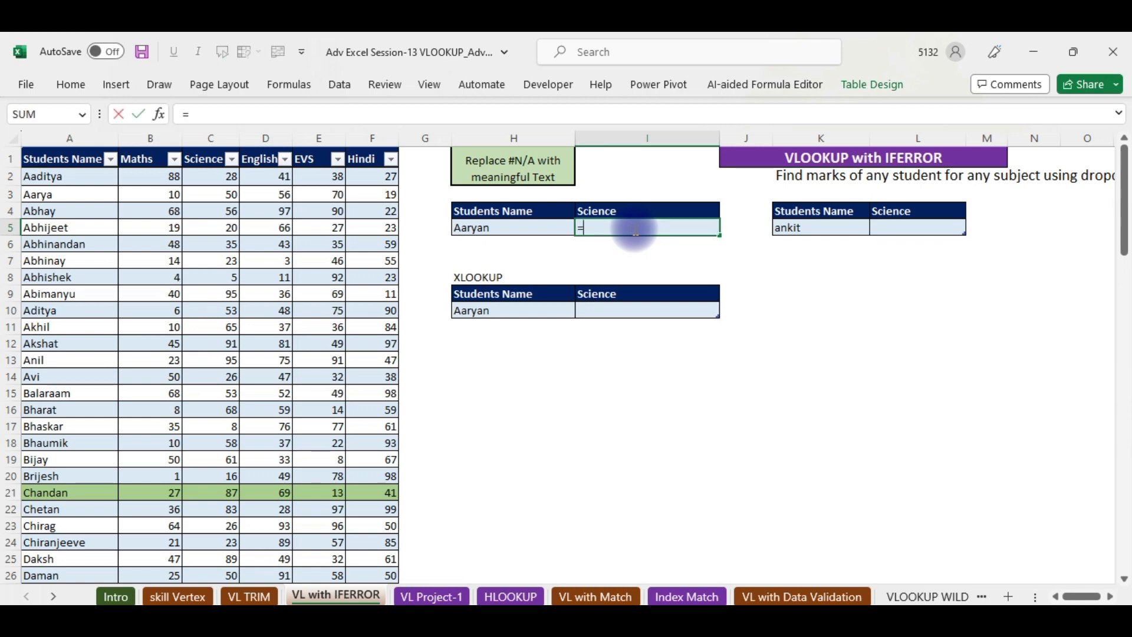
type("vl")
key("Tab")
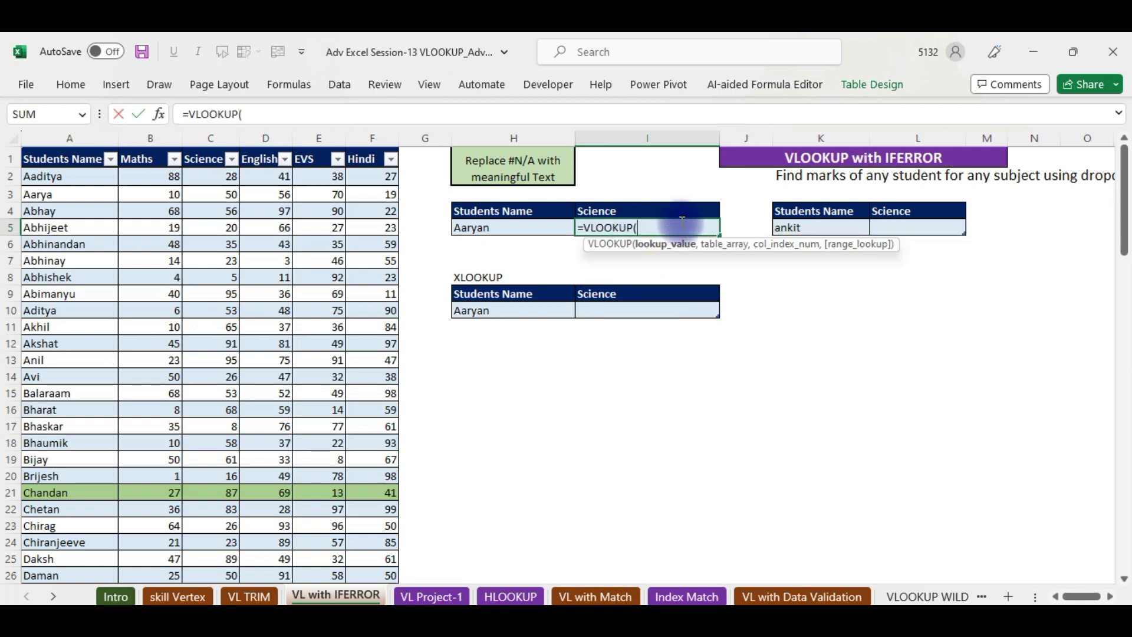
left_click(159, 115)
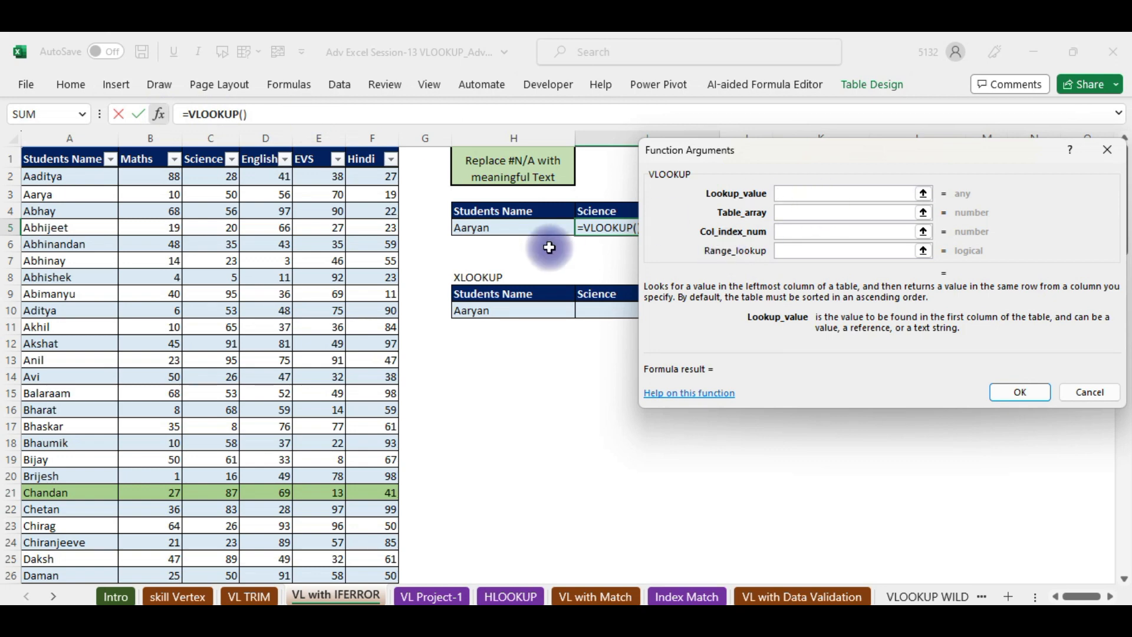
left_click(500, 227)
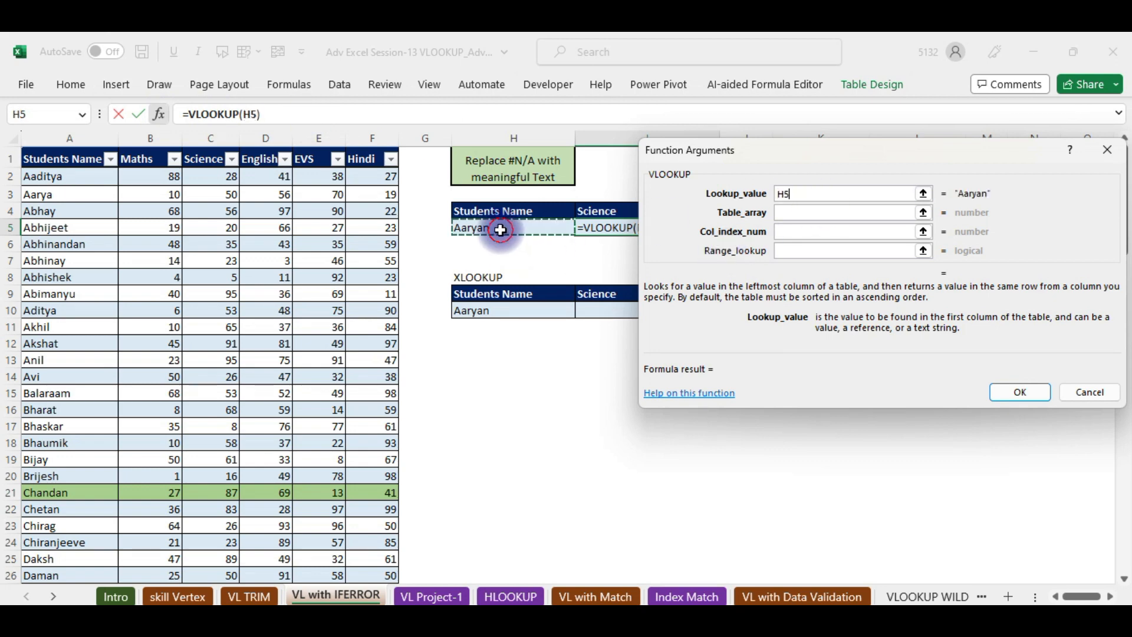
Step: Set the table array to the full marks table as the absolute range $A$1:$F$101
left_click(791, 211)
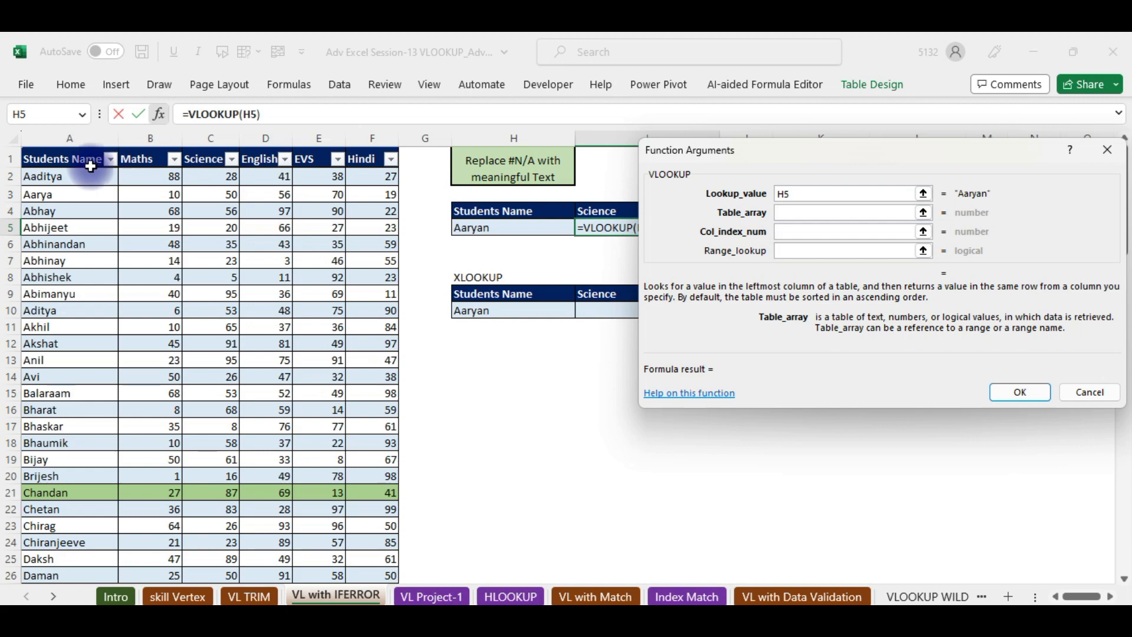
left_click(74, 158)
key("ctrl+shift+Right")
key("ctrl+shift+Down")
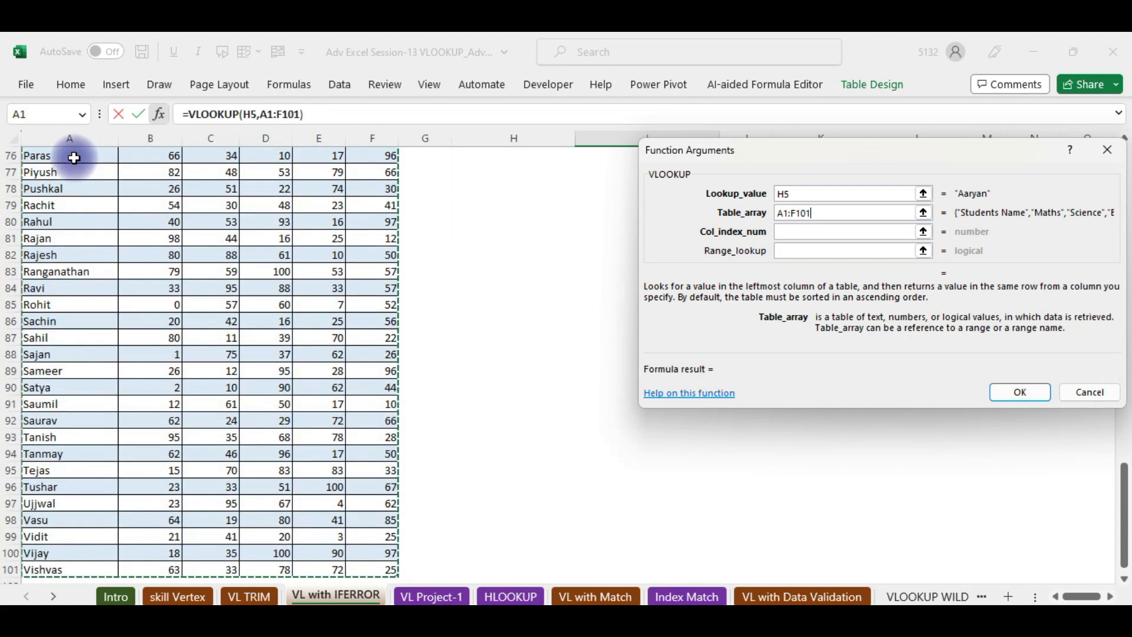
key("F4")
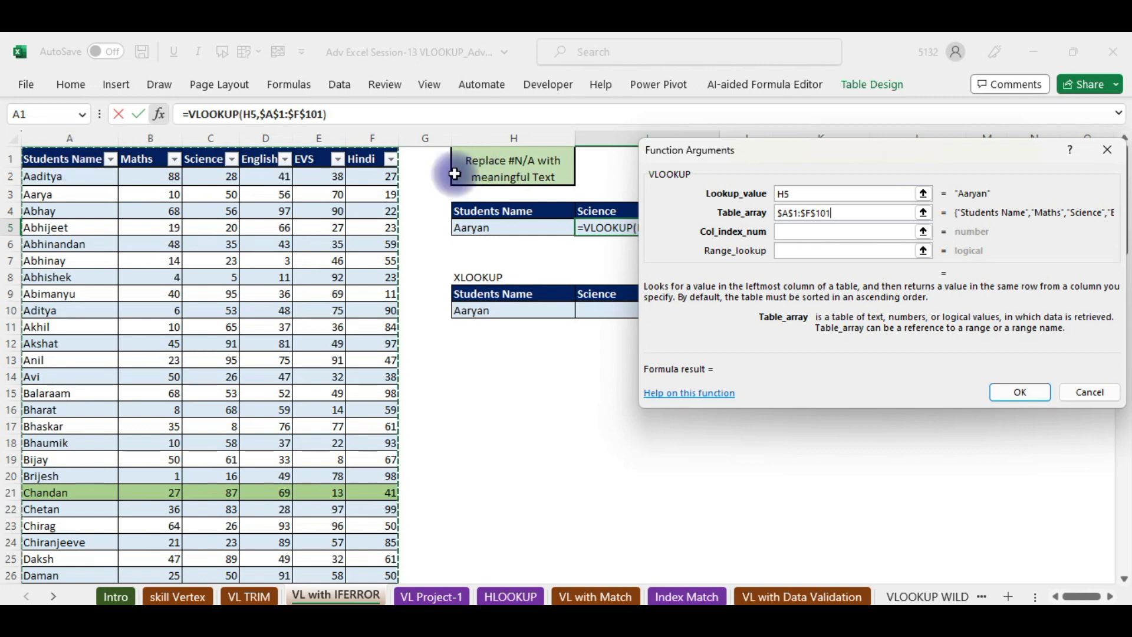
Step: Complete the VLOOKUP in I5 with column index 3 and range lookup 0
left_click(786, 233)
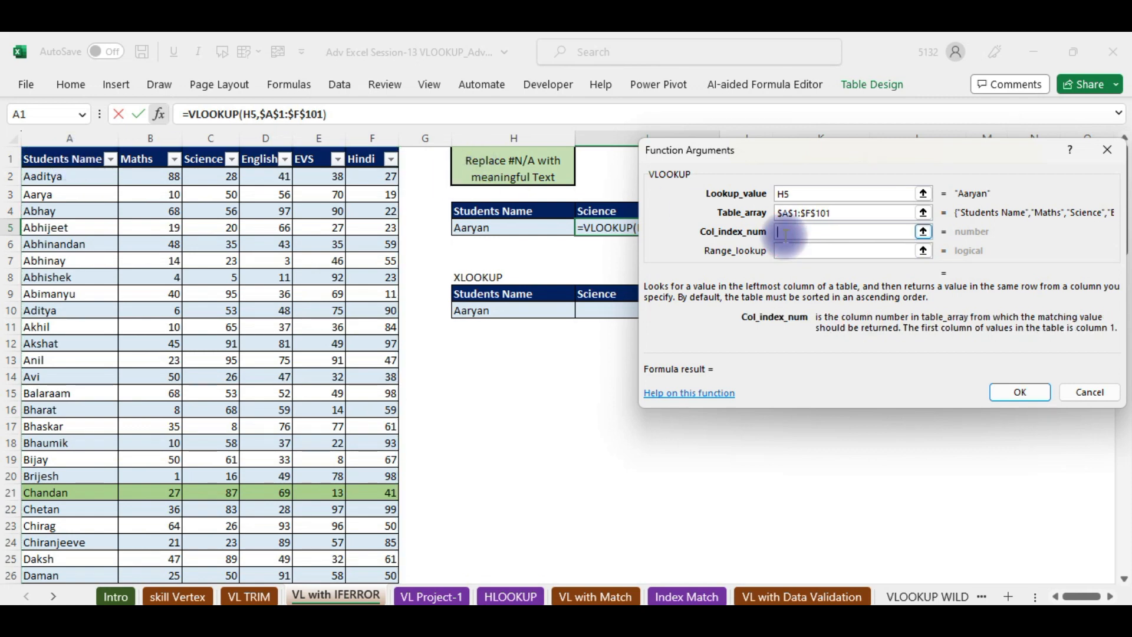
type("3")
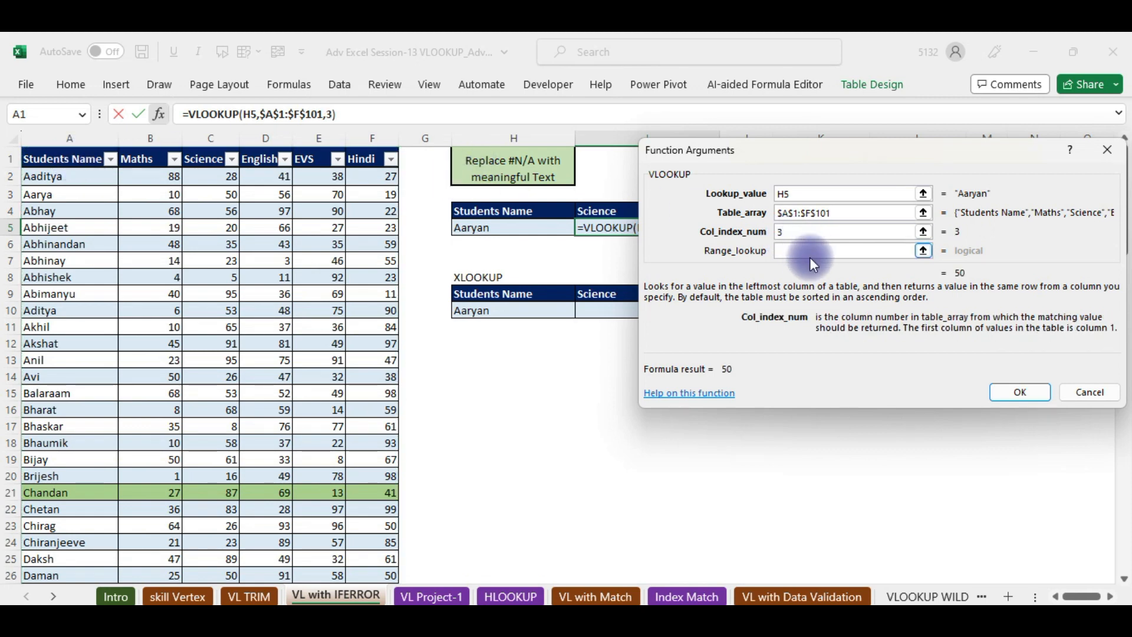
left_click(801, 252)
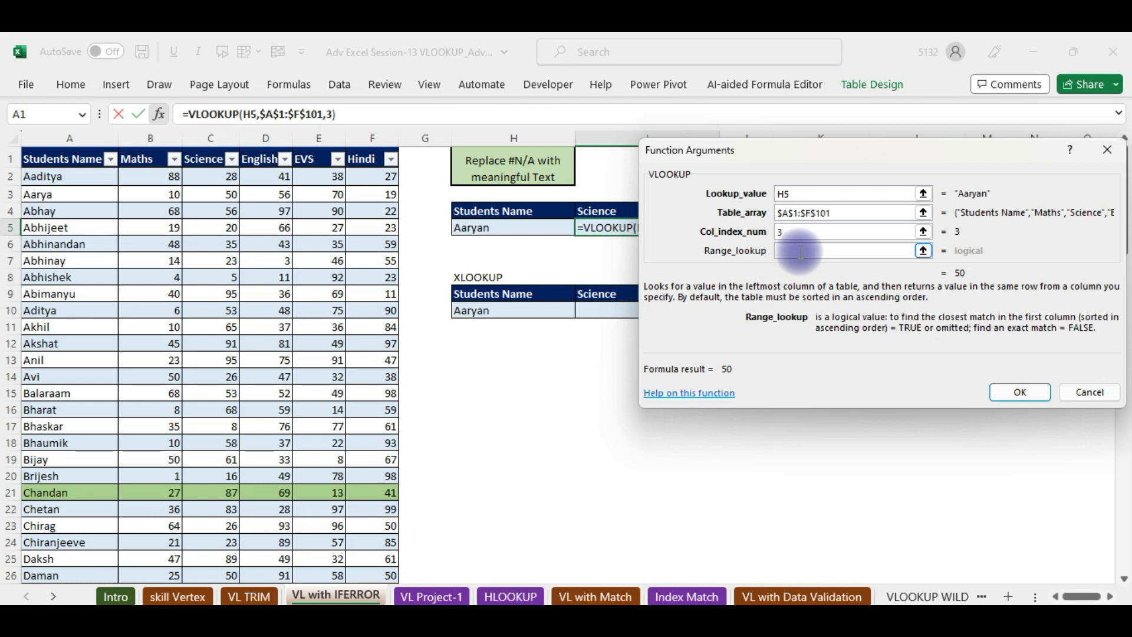
type("0")
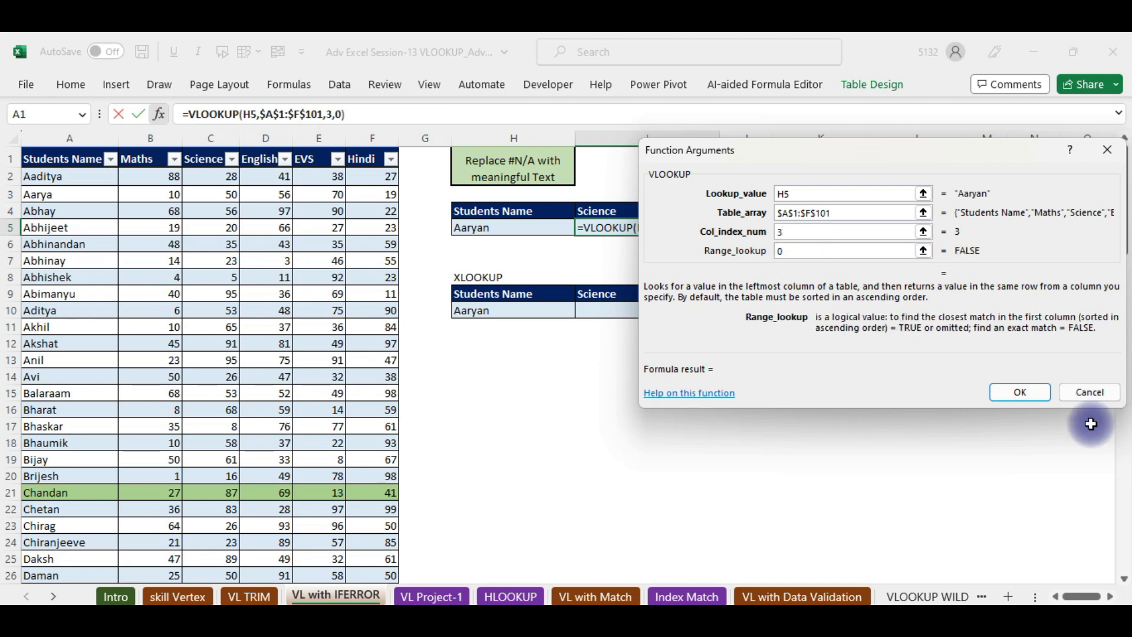
left_click(1039, 392)
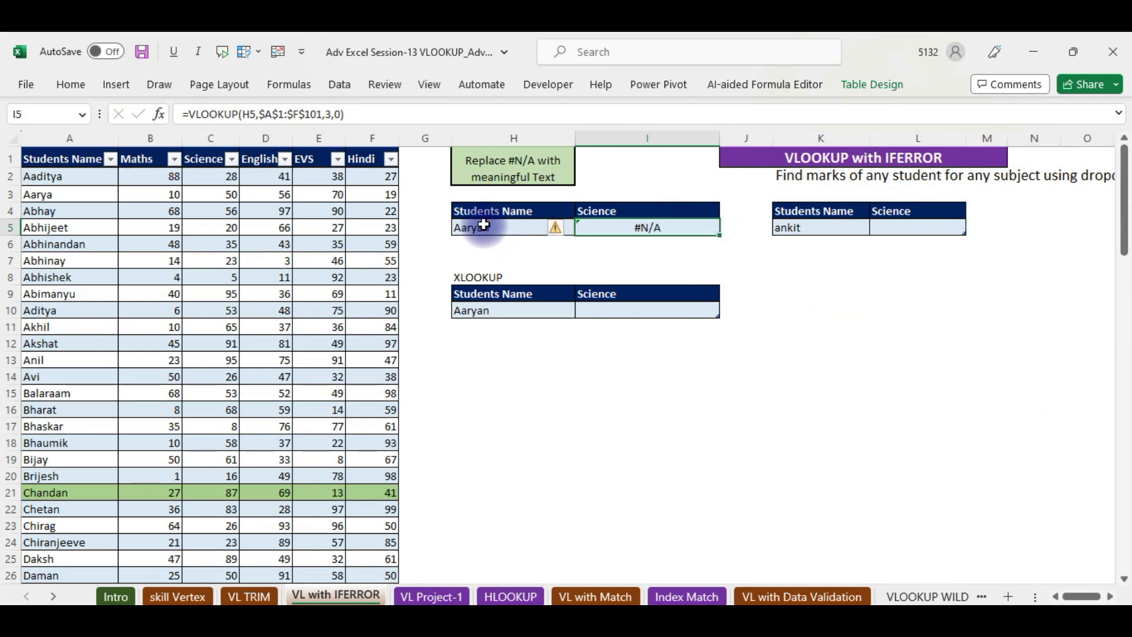
Step: Test the lookup by changing the student name in H5 to the one listed in A3
left_click(484, 226)
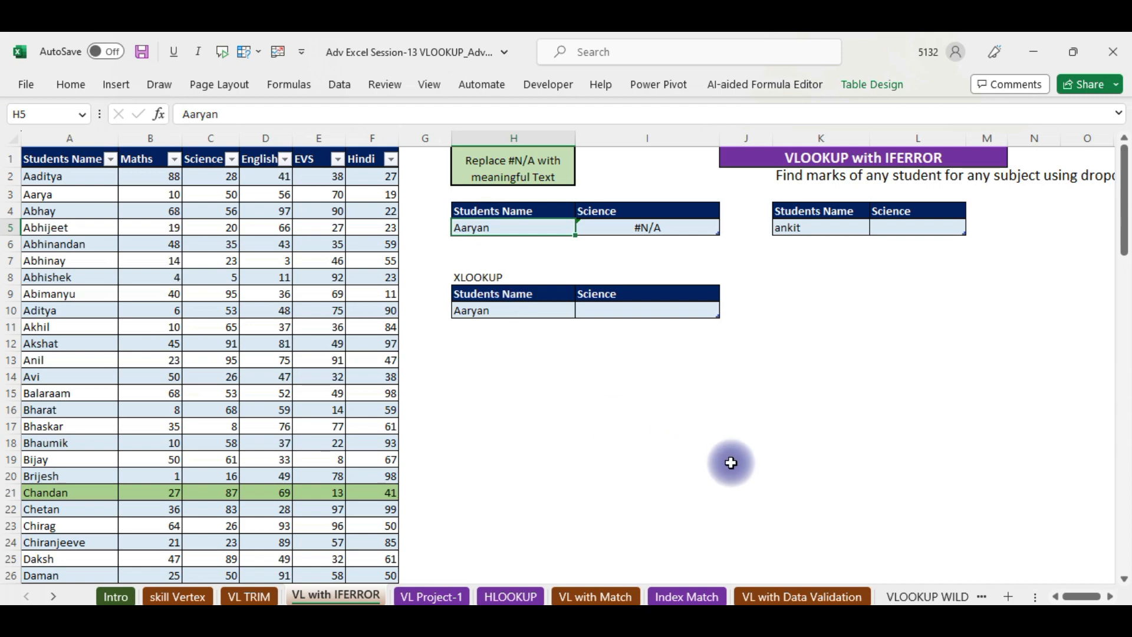
type("Aa")
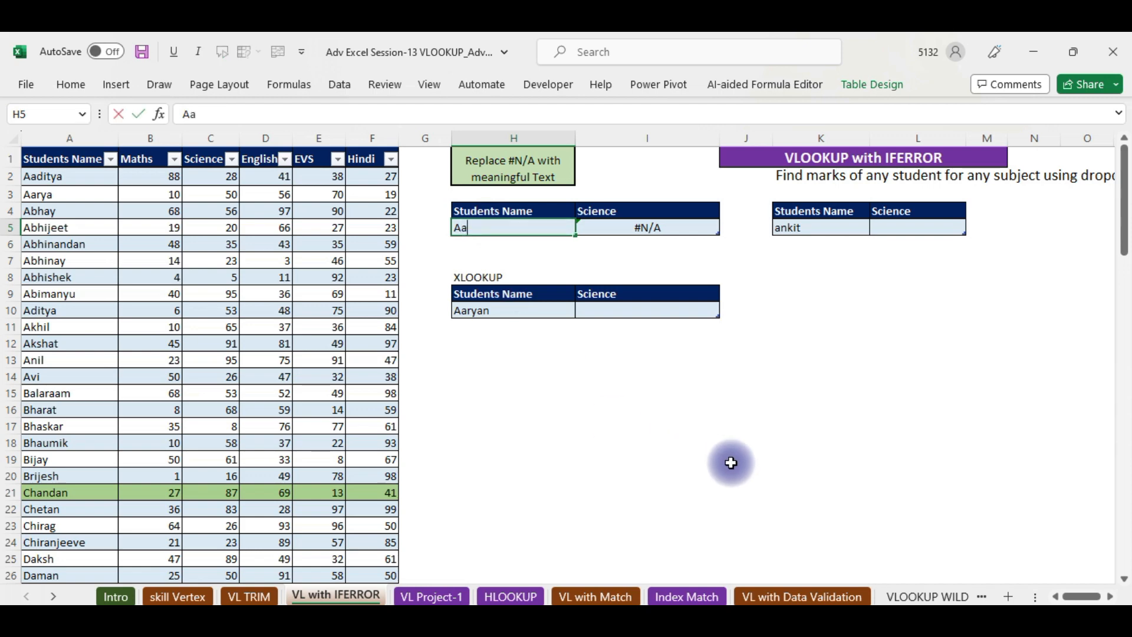
type("rya")
key("Return")
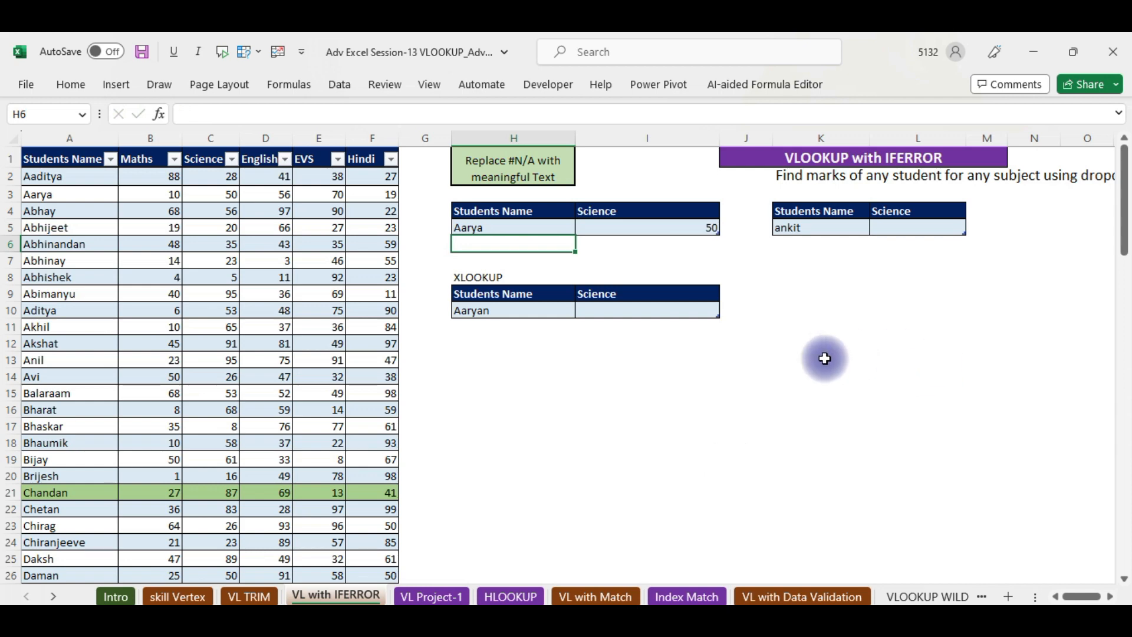
Step: Append "n" to the student name in H5 and check the VLOOKUP formula in I5
double_click(492, 227)
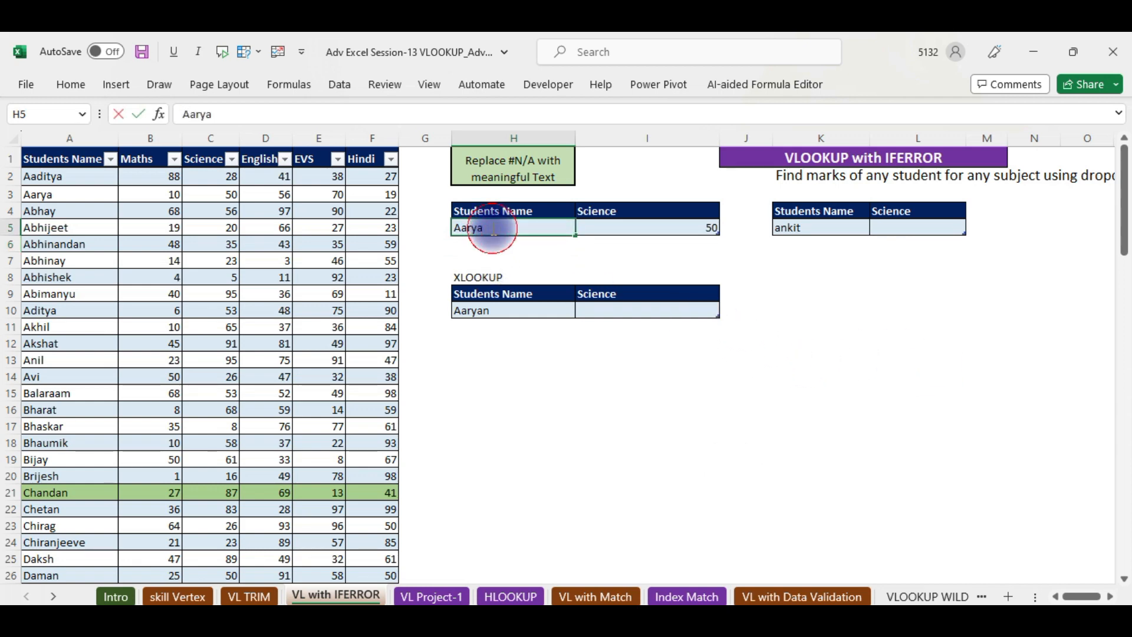
type("n")
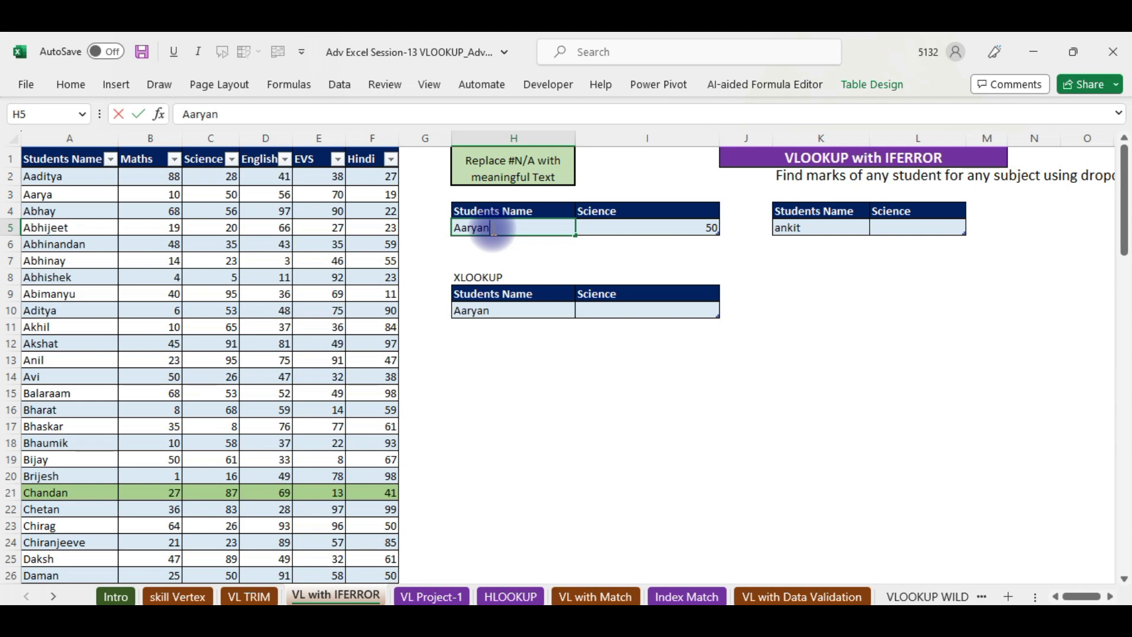
key("Return")
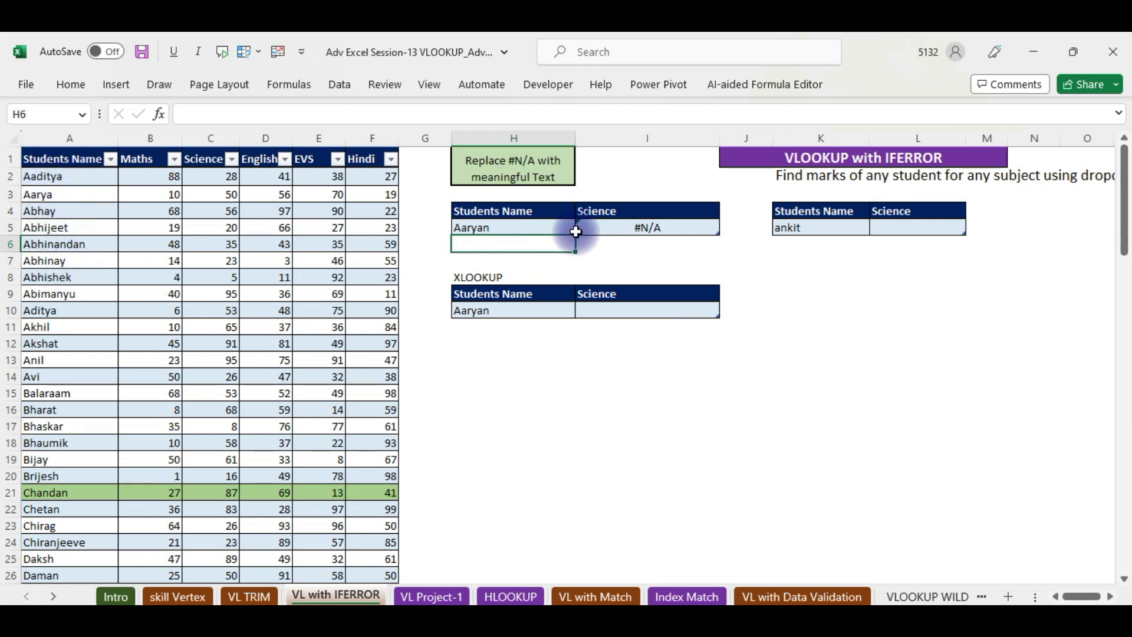
left_click(676, 230)
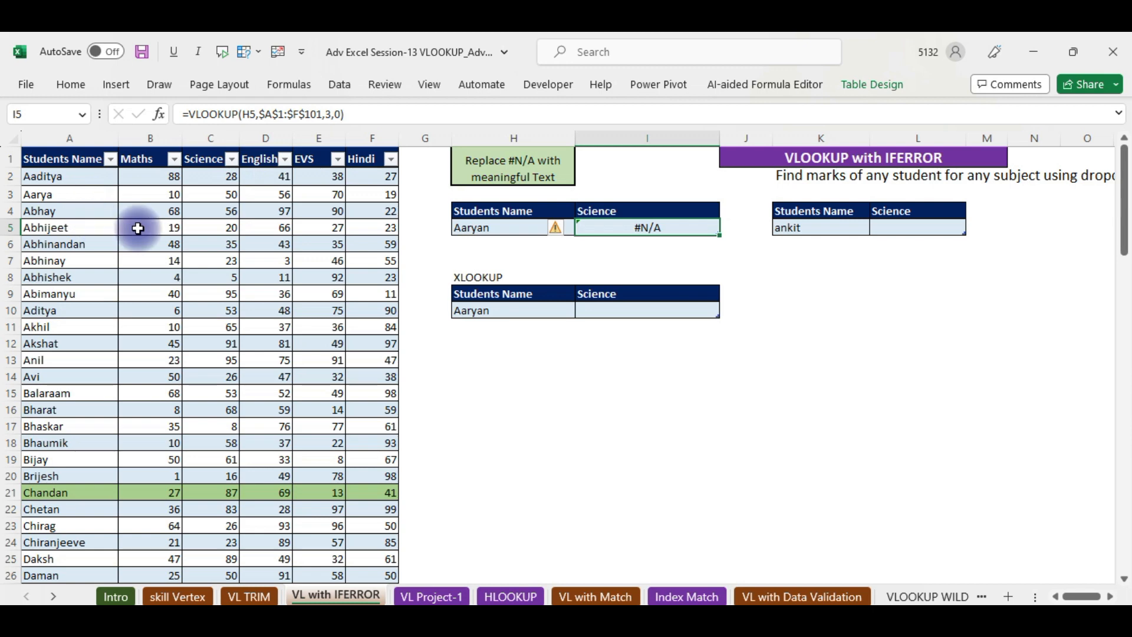
left_click(508, 227)
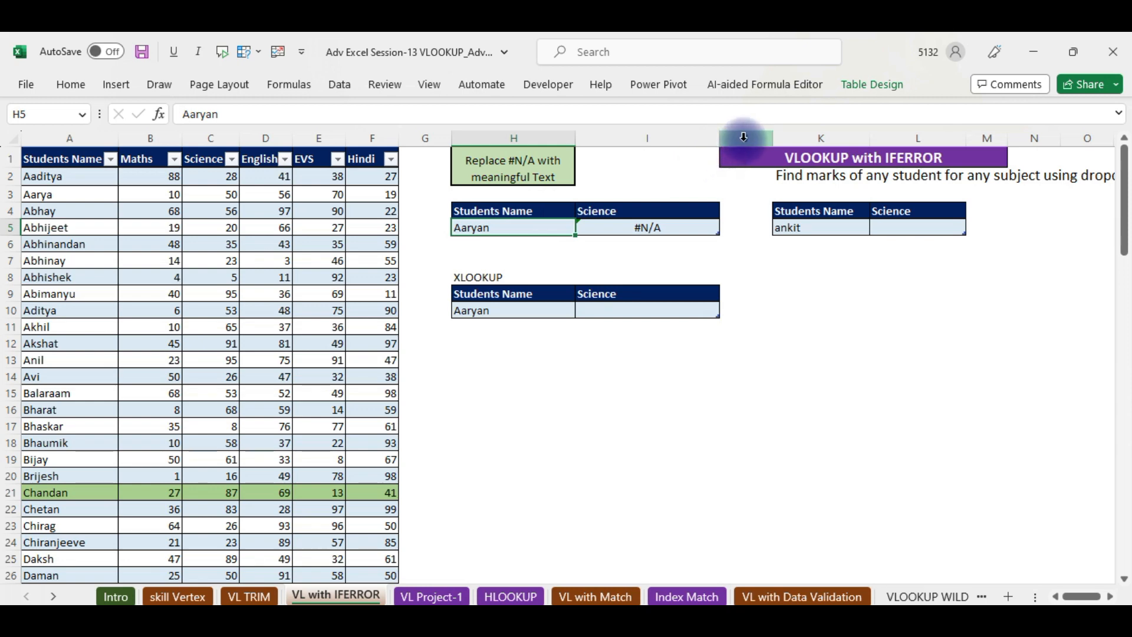
Step: Insert three blank columns before column J to make room beside the lookup tables
left_click(744, 136)
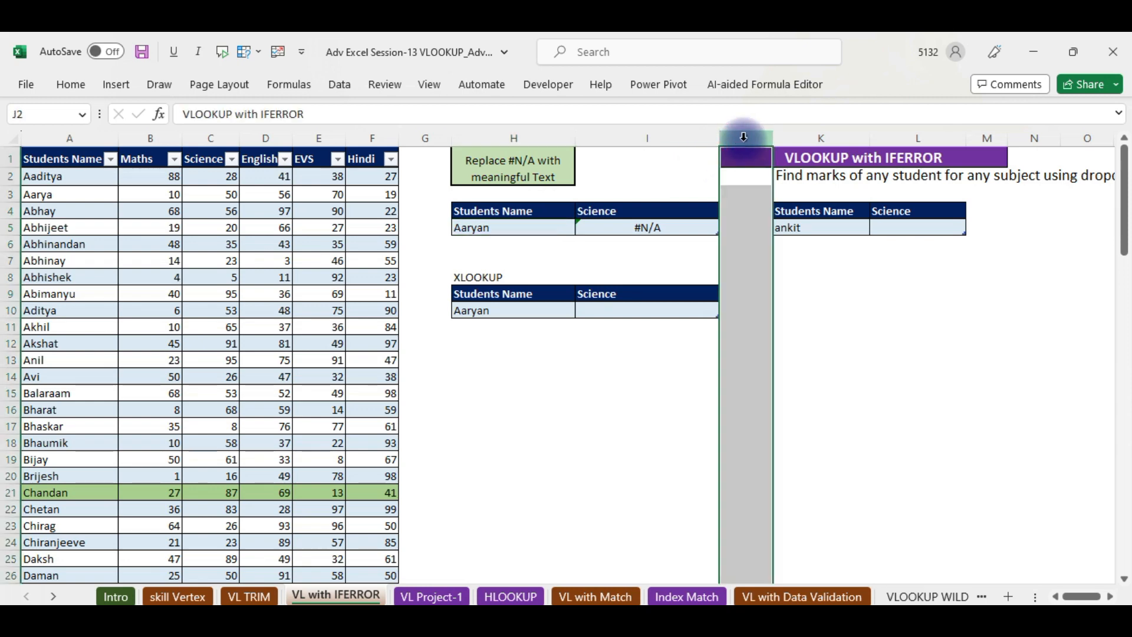
key("ctrl+shift+plus")
key("ctrl+shift+plus")
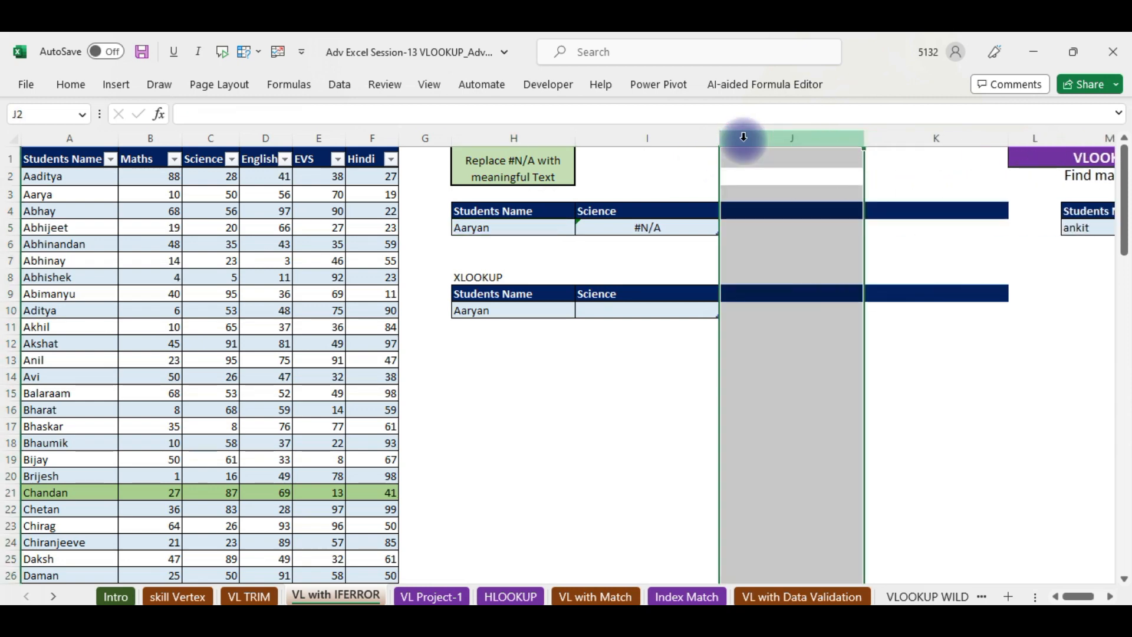
key("ctrl+shift+plus")
Step: Narrow columns I through L, insert one more blank column at L, and select I5
left_click_drag(864, 141, 624, 144)
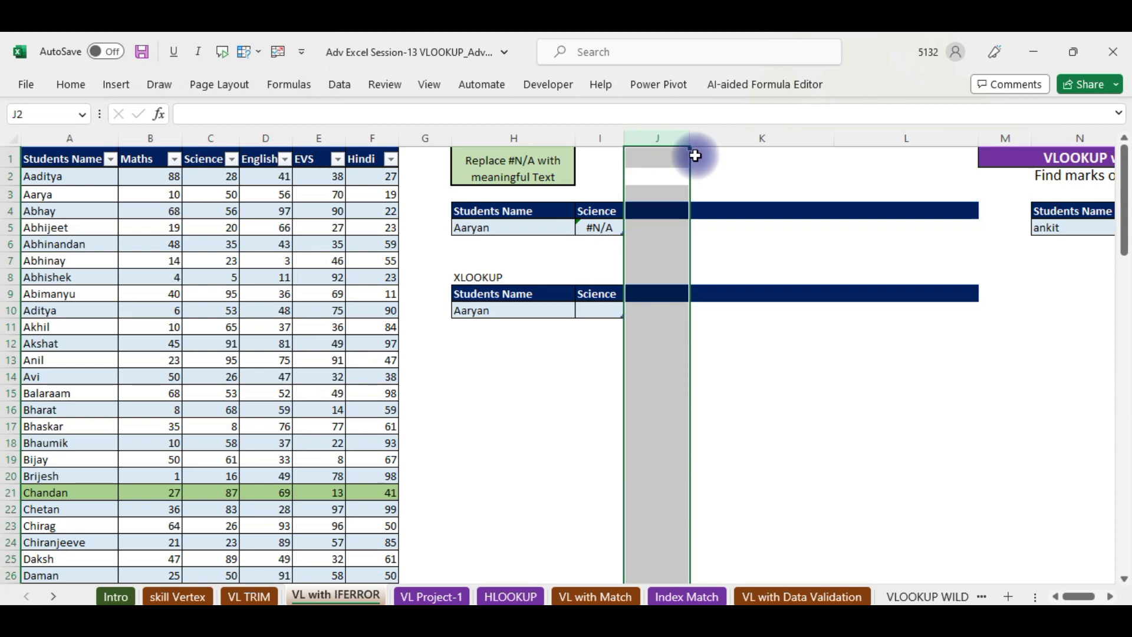
left_click_drag(715, 136, 902, 153)
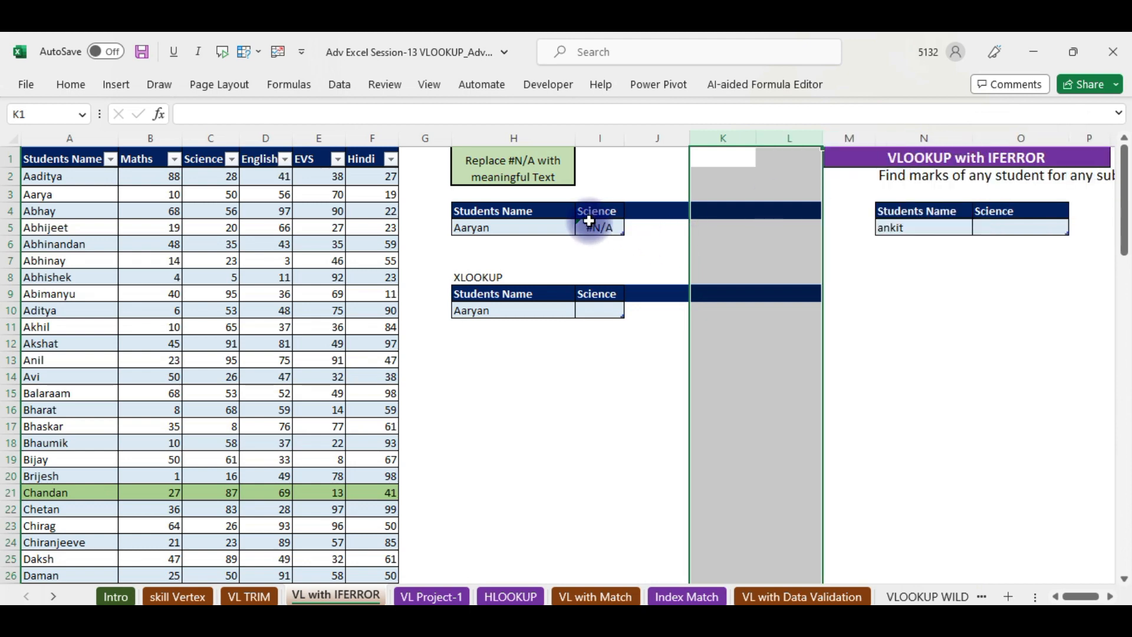
left_click(790, 134)
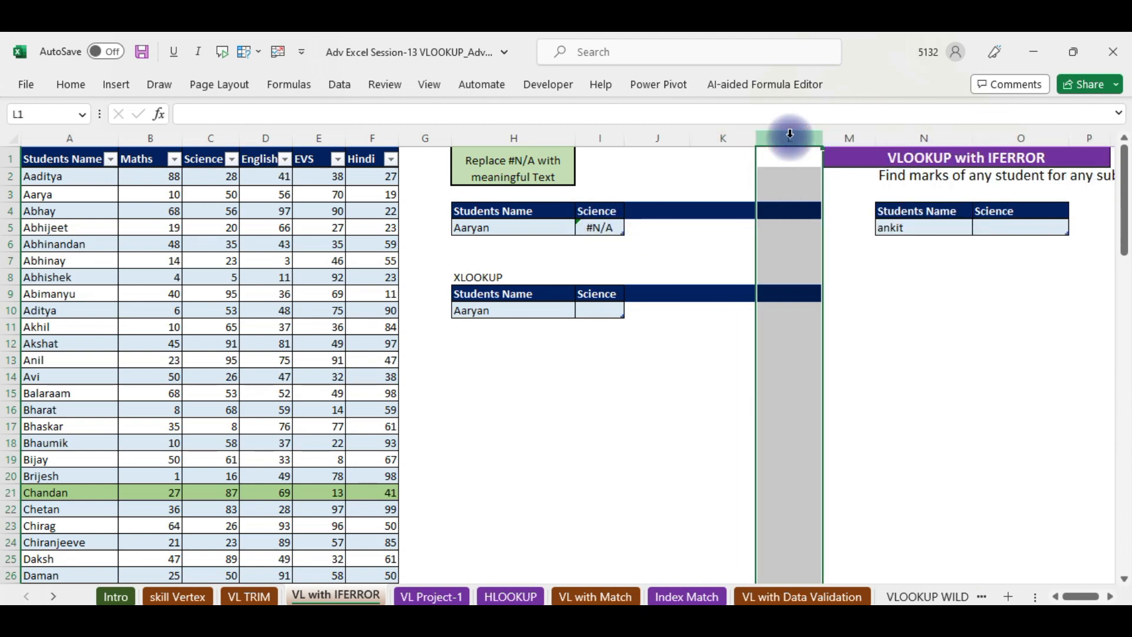
key("ctrl+plus")
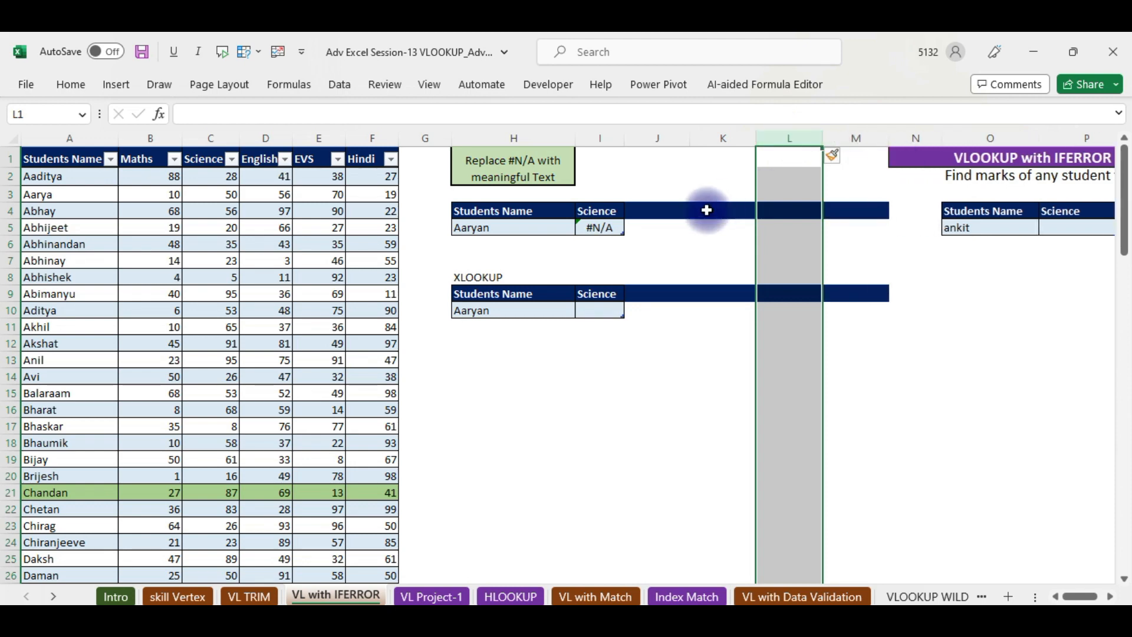
left_click(608, 236)
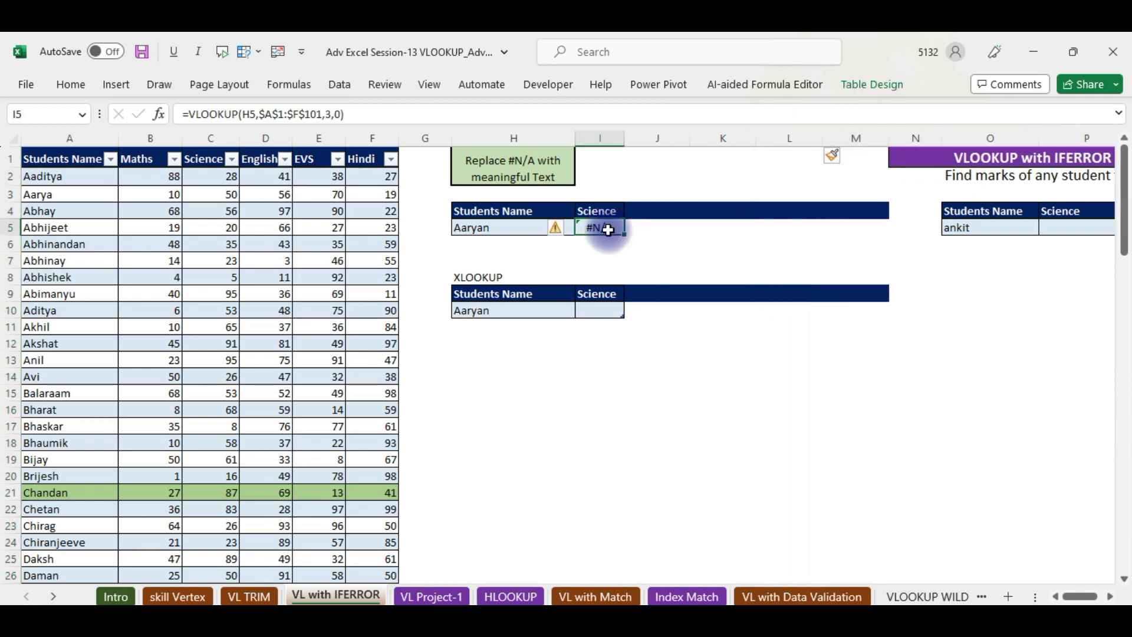
Step: Remove the final "n" from the student name in H5 and check the lookup in I5
double_click(512, 232)
double_click(482, 230)
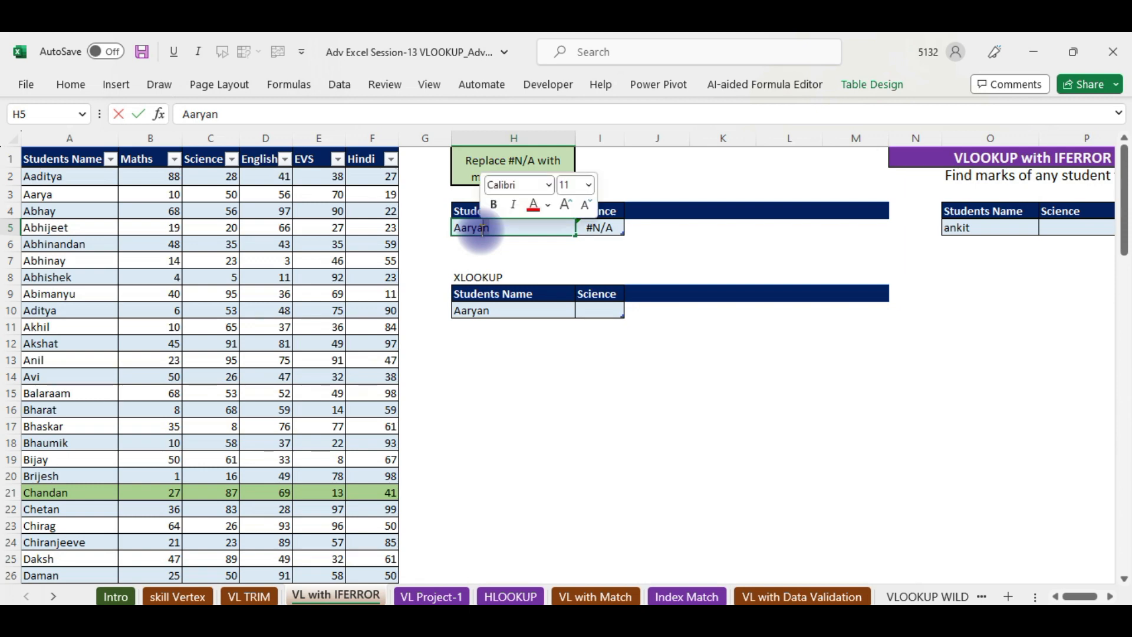
key("BackSpace")
key("Return")
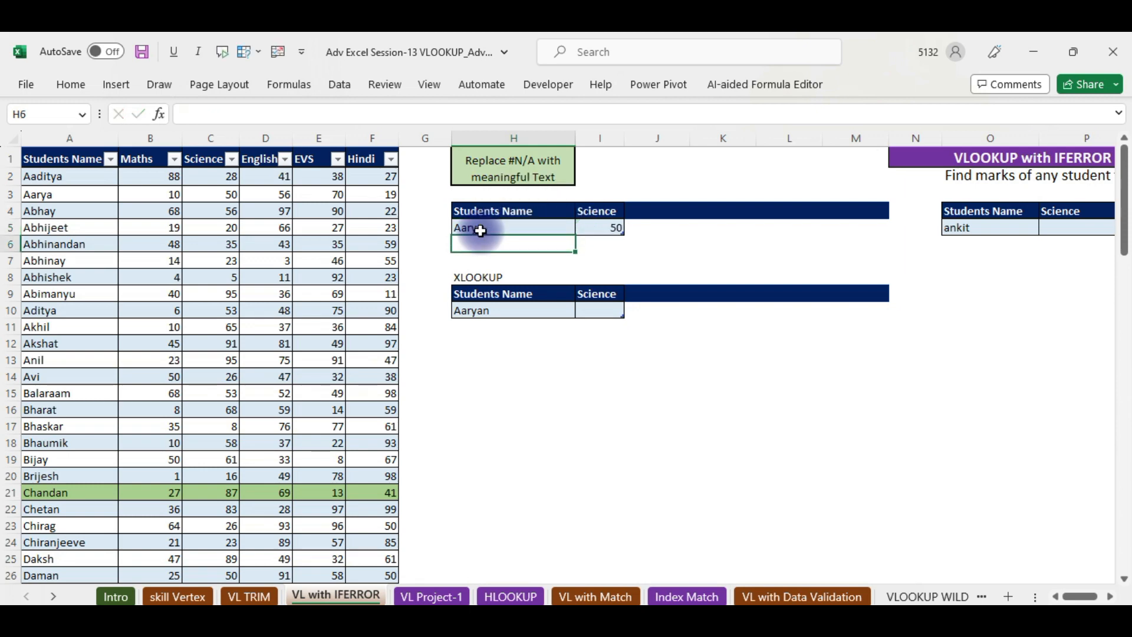
left_click(609, 230)
Step: Copy the subject headers Maths through Hindi from B1:F1 into the lookup table's header row starting at I4
left_click_drag(147, 159, 359, 156)
key("ctrl+c")
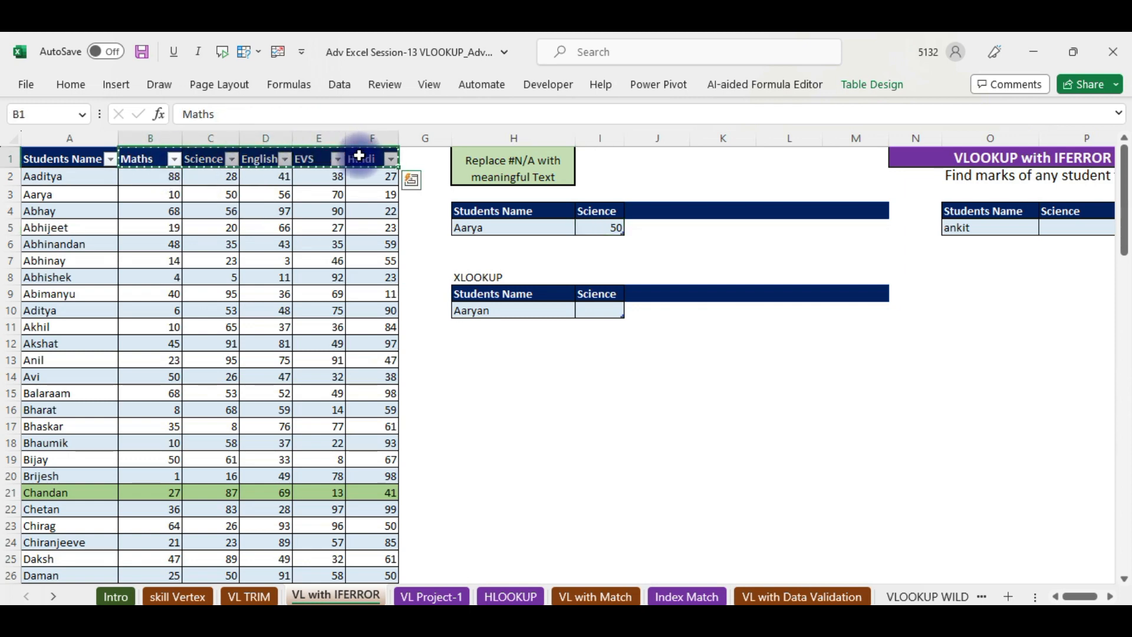
left_click(597, 209)
key("ctrl+v")
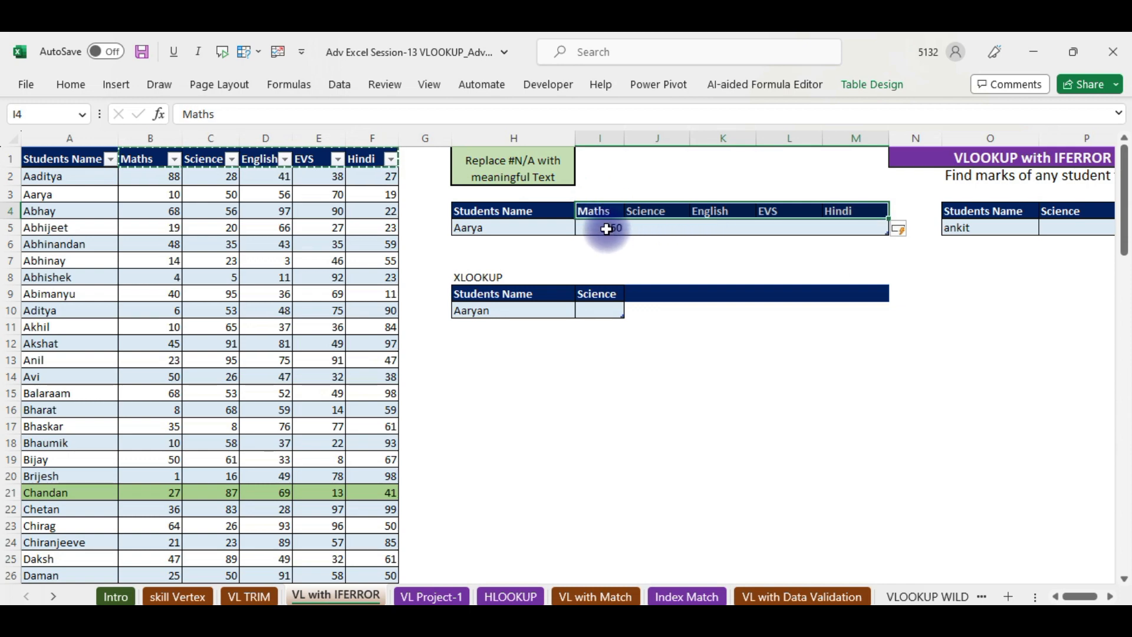
Step: Set the column index in the VLOOKUP formula in I5 to 2 for the Maths marks
left_click(607, 229)
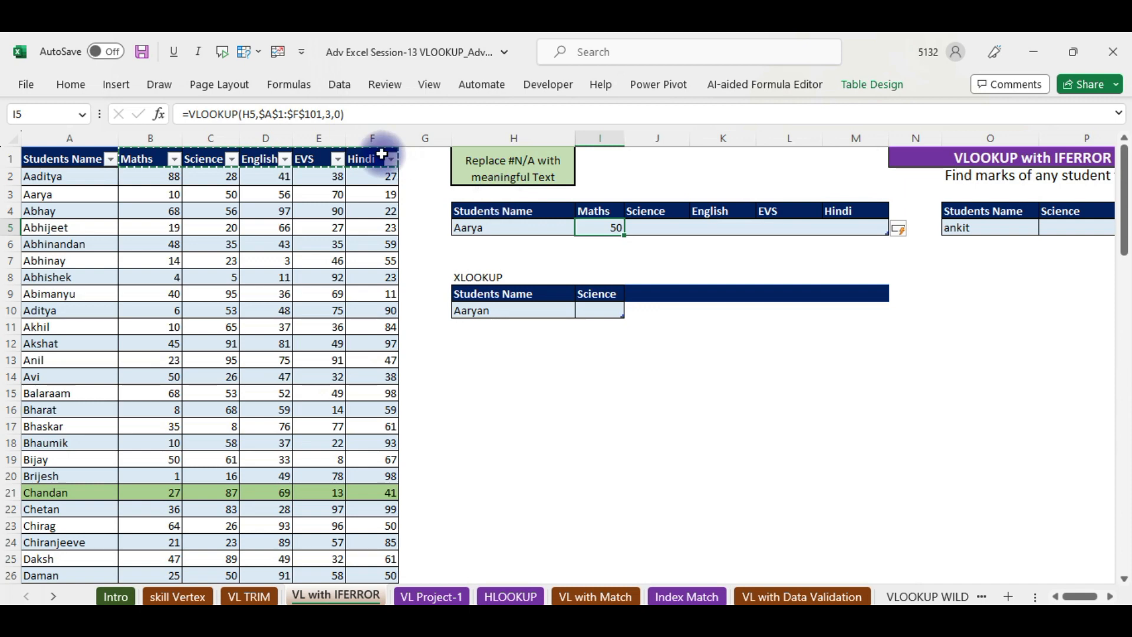
left_click(326, 114)
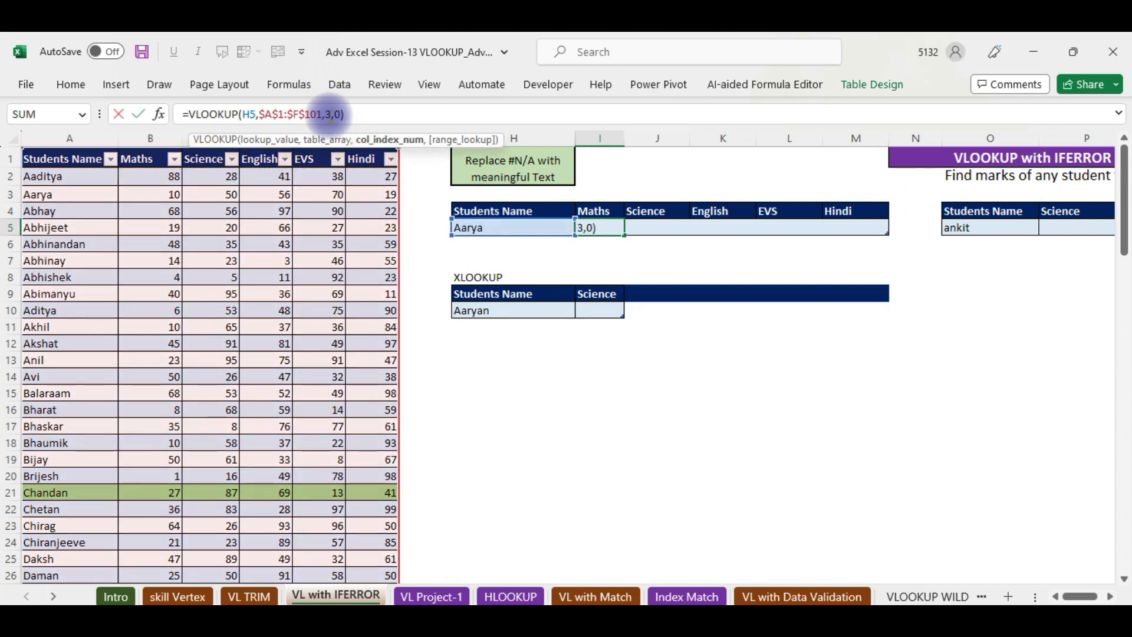
key("BackSpace")
type("2")
key("Return")
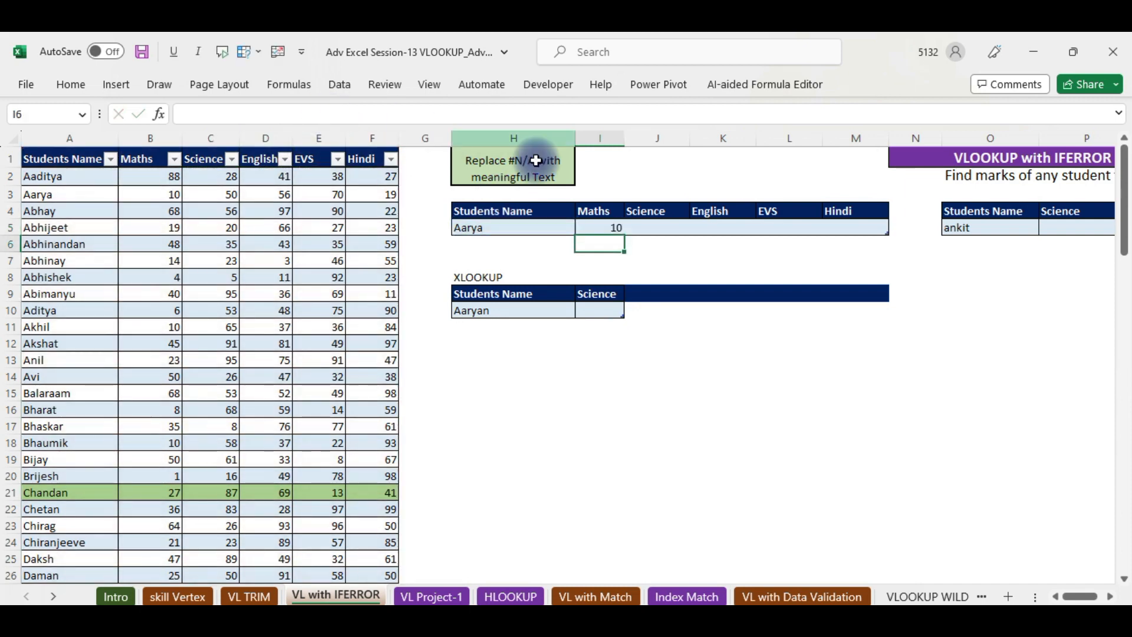
Step: Make the lookup value in I5 absolute as $H$5 and fill the formula across to M5
left_click(603, 228)
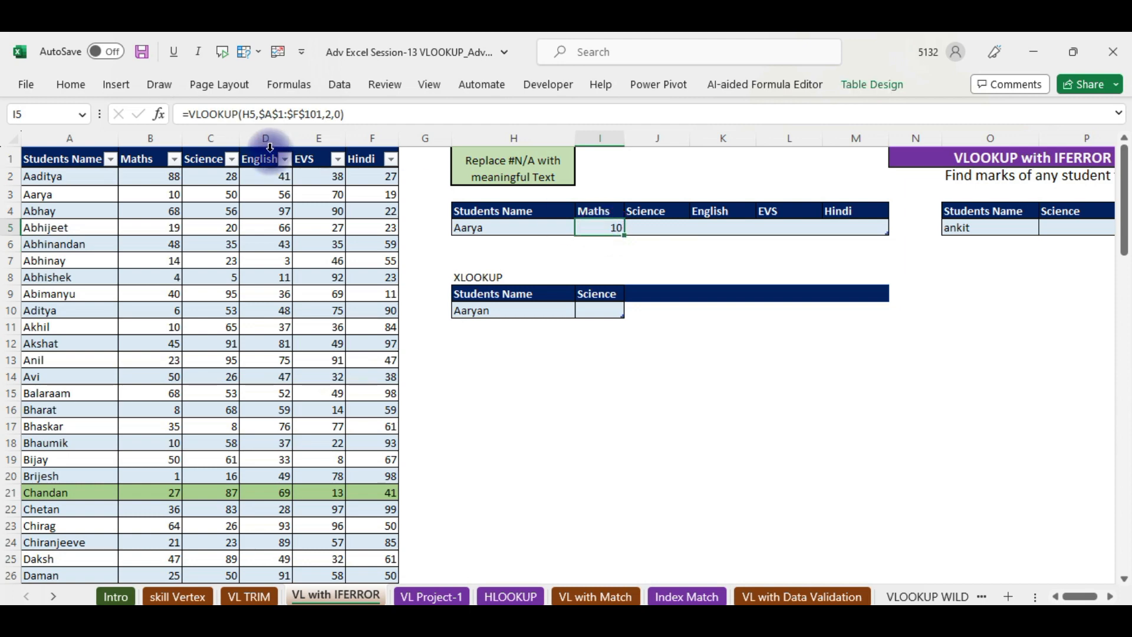
left_click(253, 113)
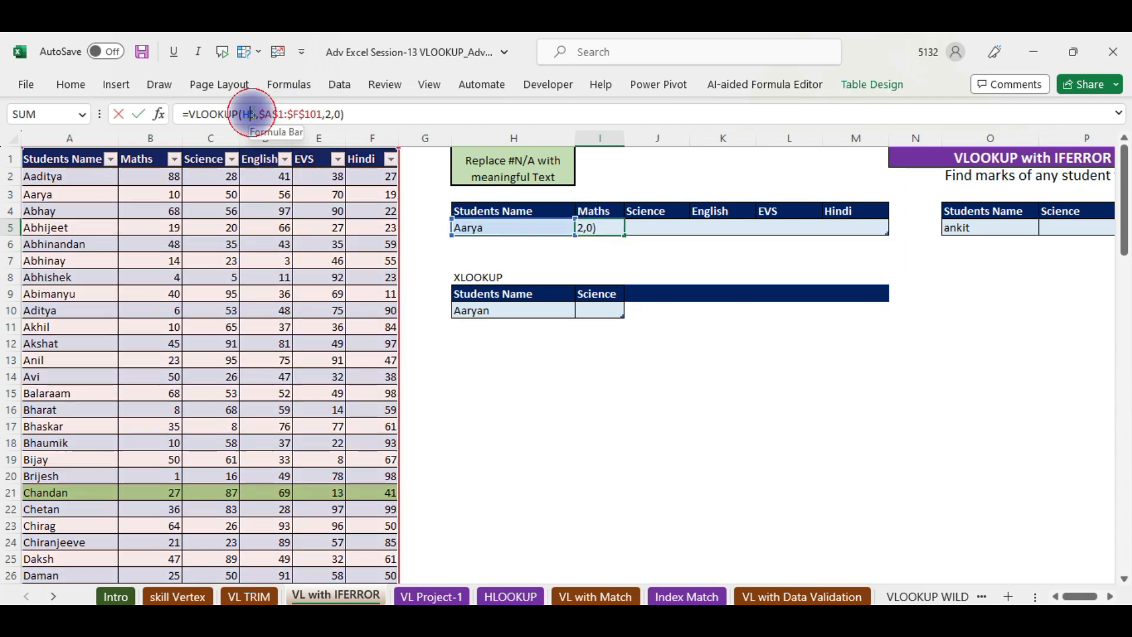
key("Return")
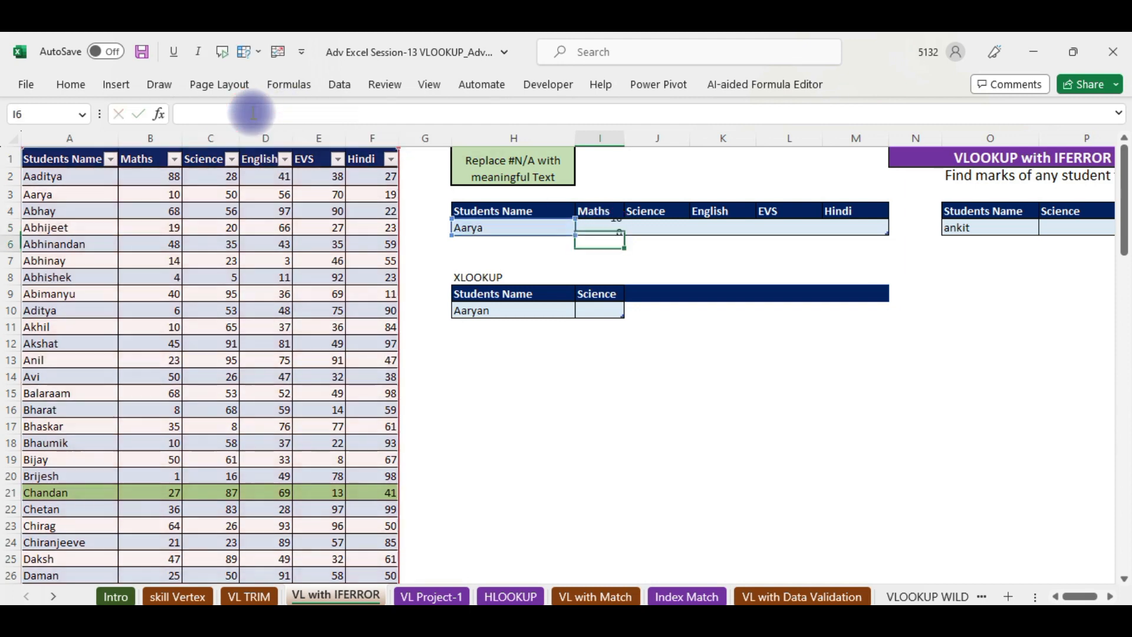
left_click(597, 227)
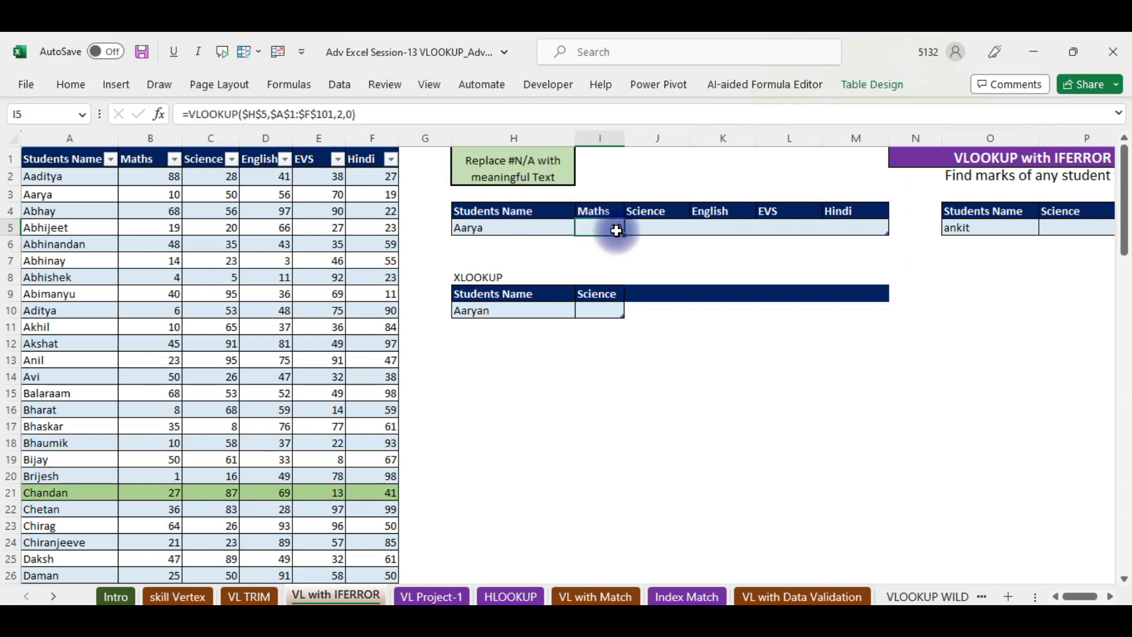
left_click_drag(625, 237, 876, 245)
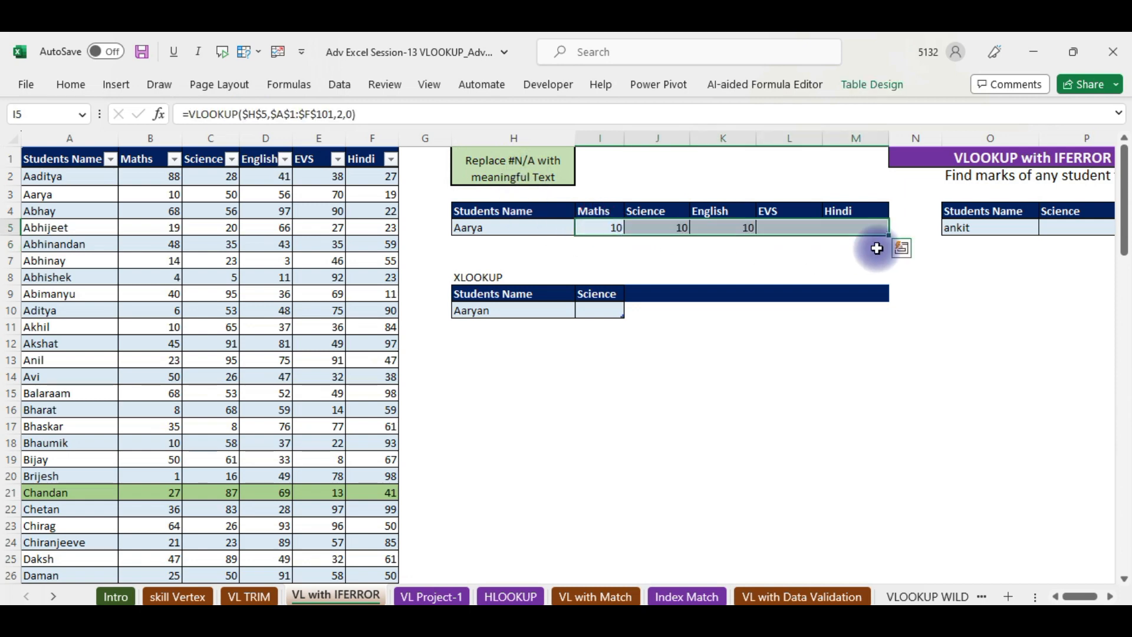
Step: Set the column index in the VLOOKUP formula in J5 to 3 for the Science marks
left_click(677, 229)
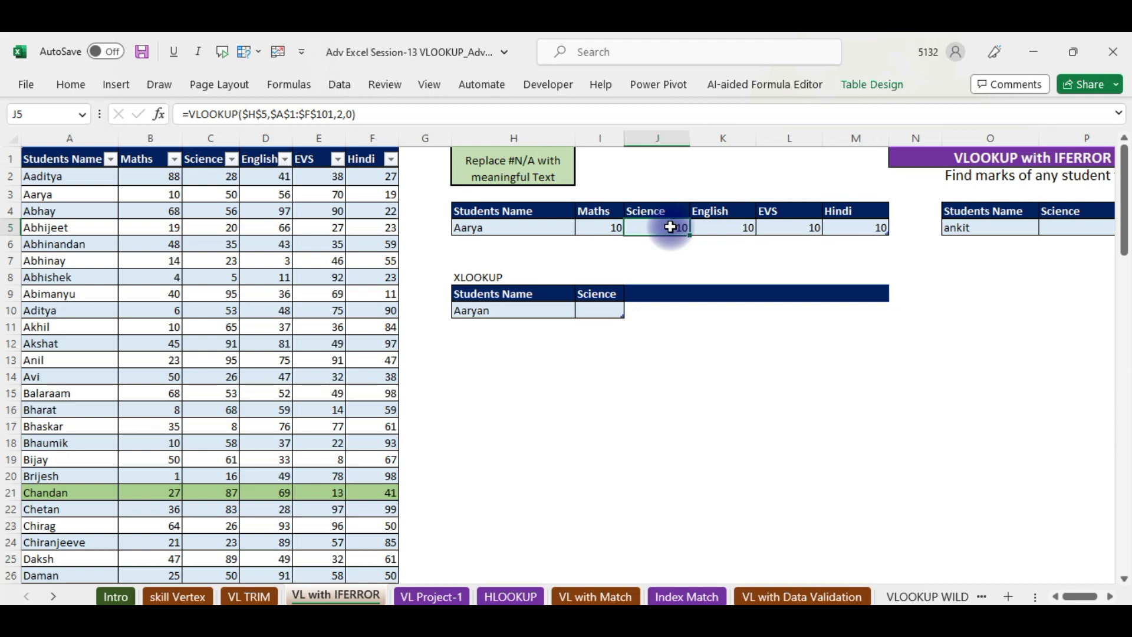
left_click(340, 114)
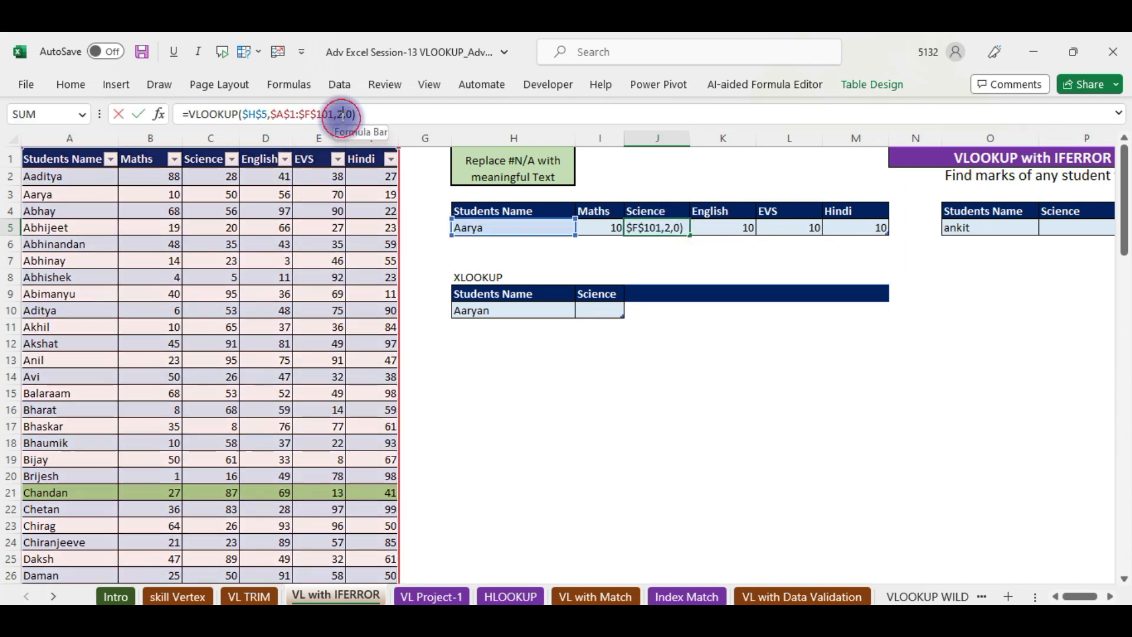
type("3")
key("Return")
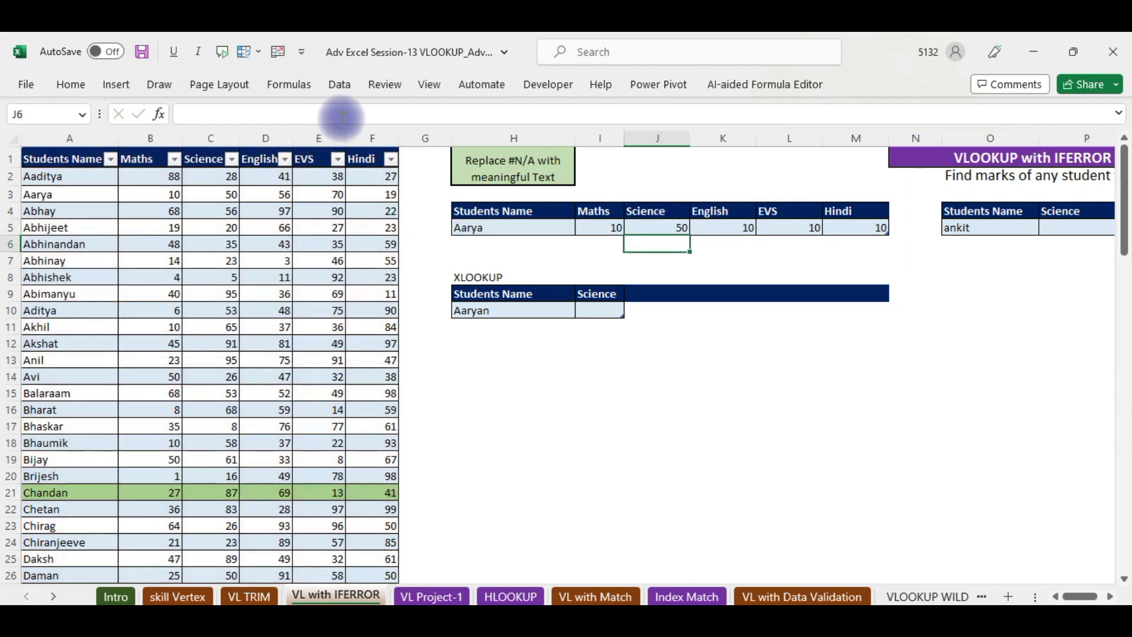
Step: Set the column index in the VLOOKUP formula in K5 to 4 for the English marks
left_click(729, 227)
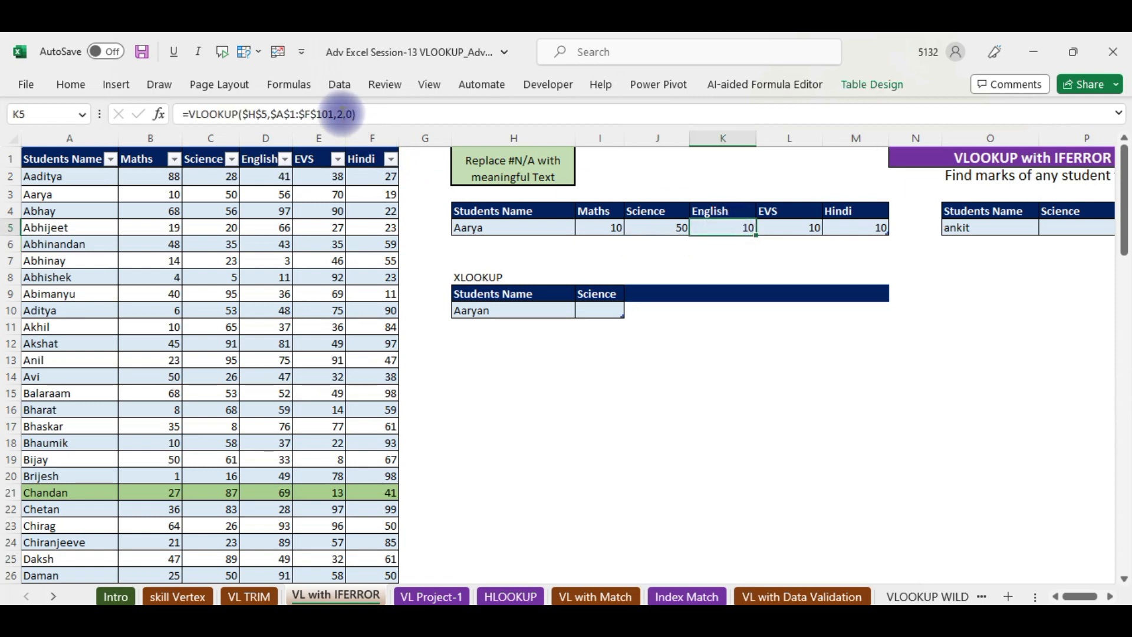
left_click(343, 114)
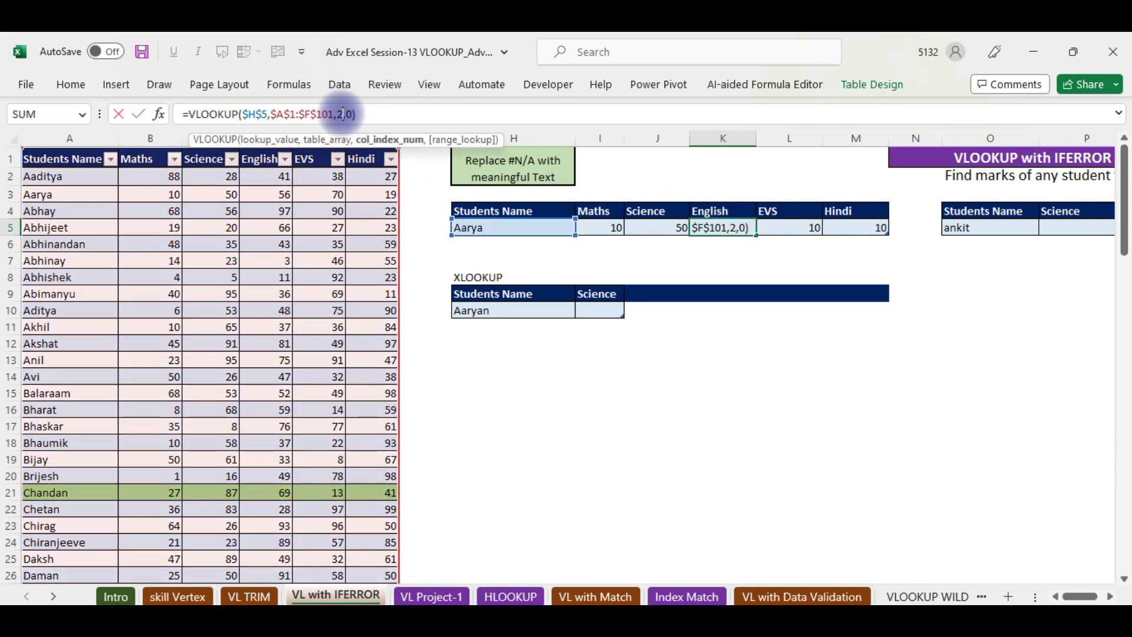
key("BackSpace")
type("4")
key("Return")
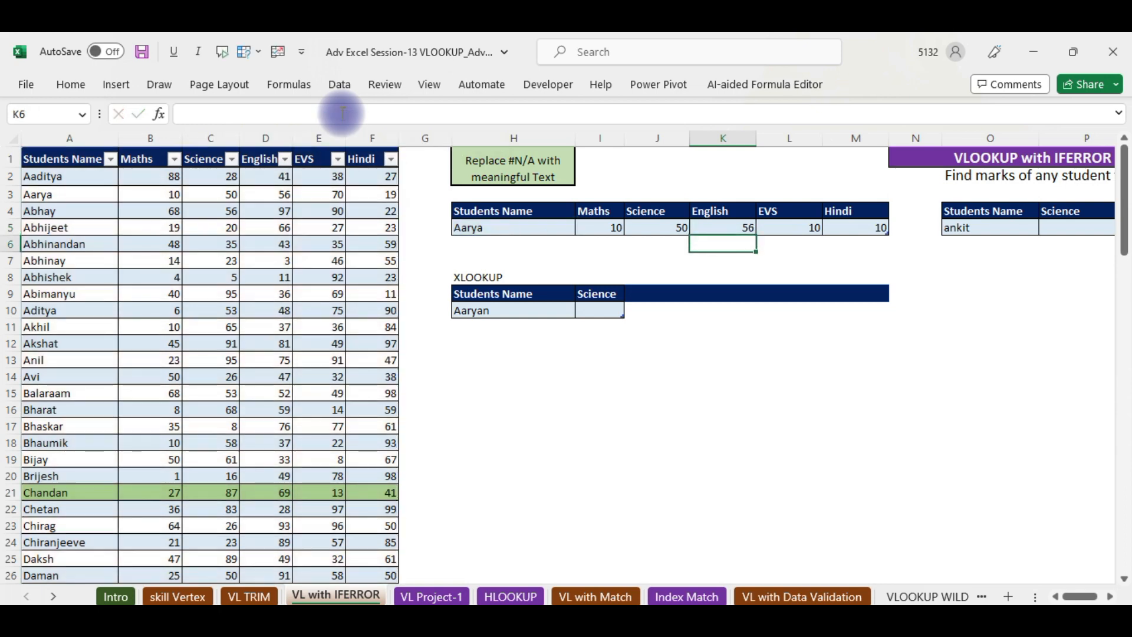
Step: Set the column index in the VLOOKUP formula in L5 to 5 for the EVS marks
left_click(797, 228)
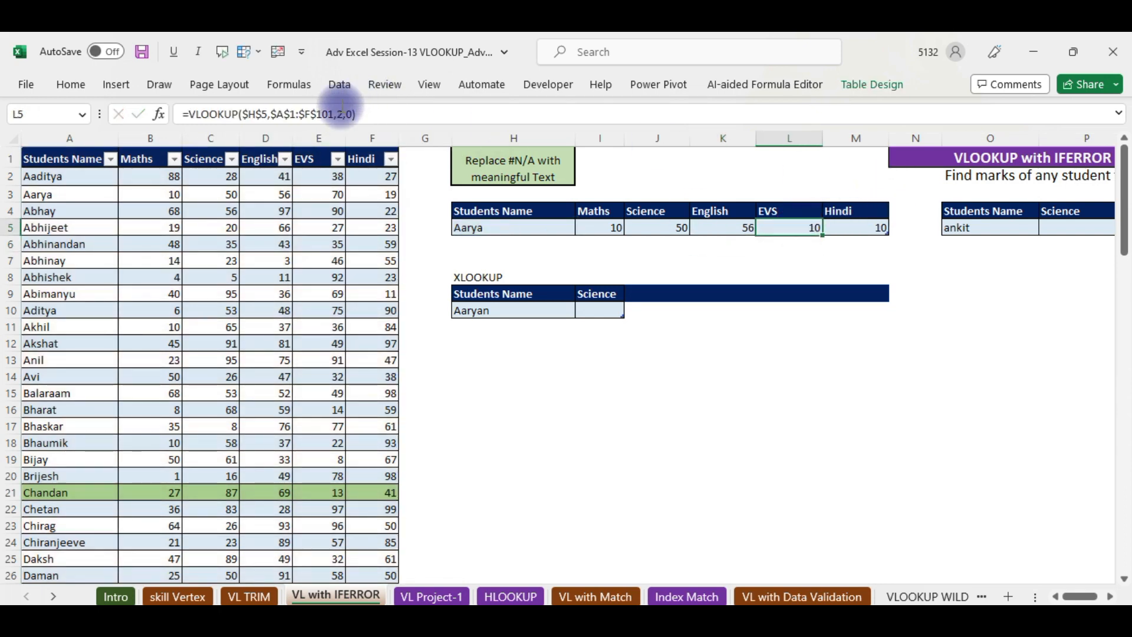
left_click(342, 113)
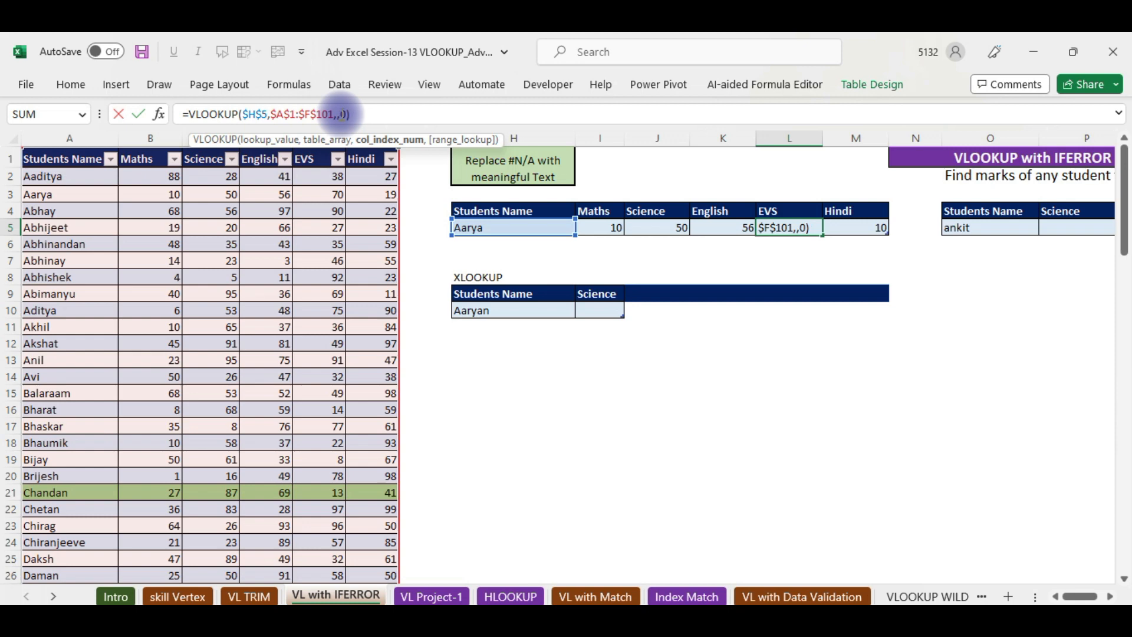
type("5")
key("Return")
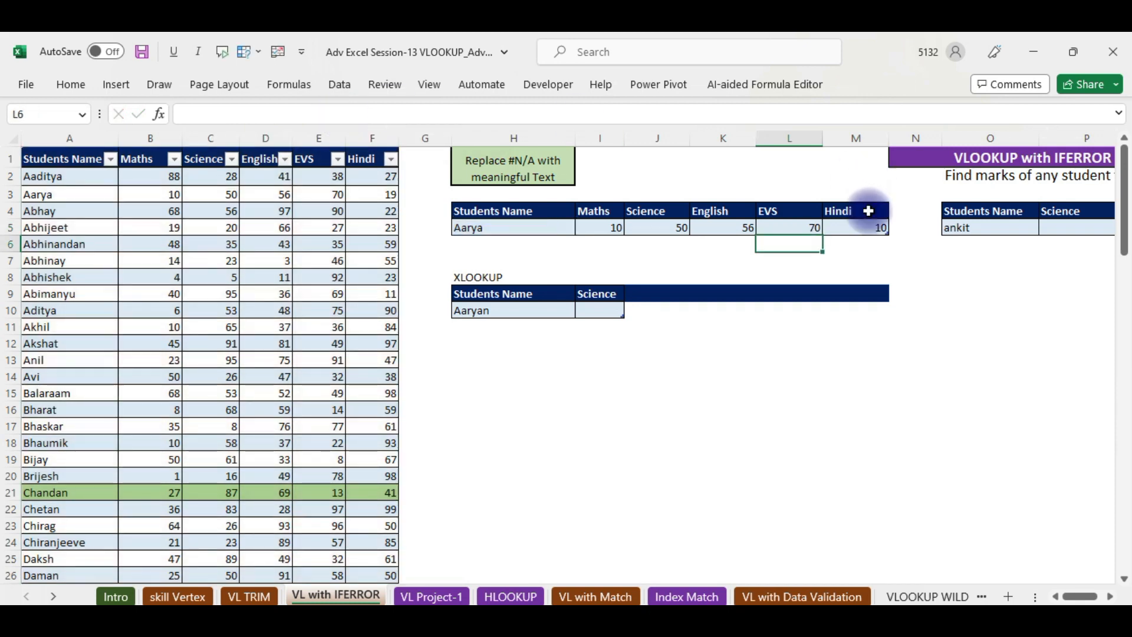
Step: Change the last argument of the VLOOKUP formula in M5 to 6
left_click(869, 230)
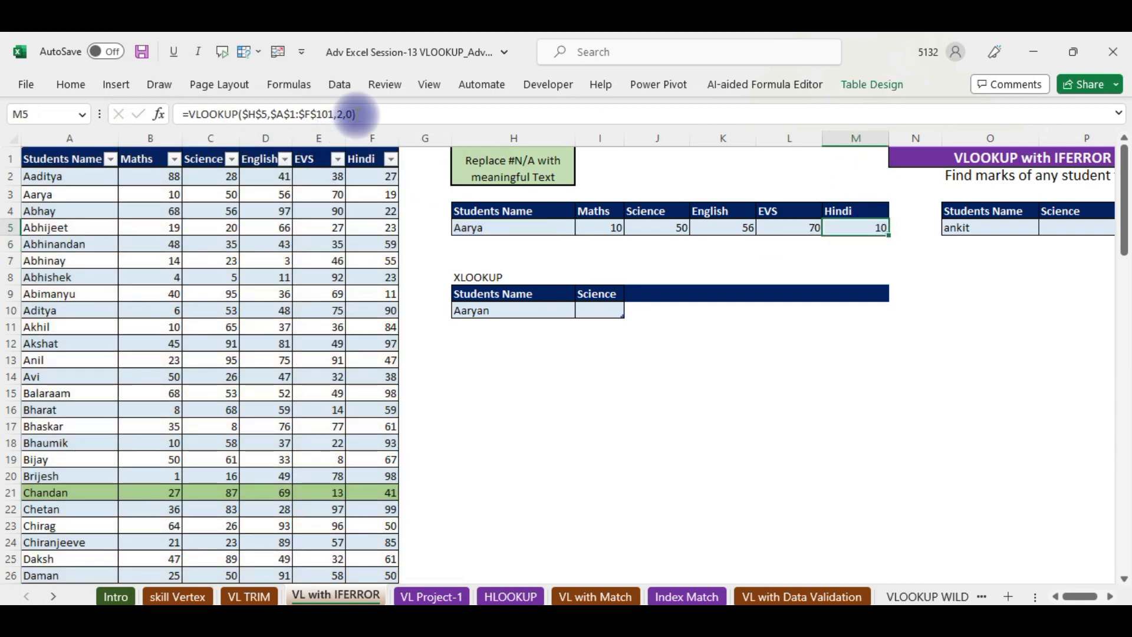
left_click(354, 114)
key("BackSpace")
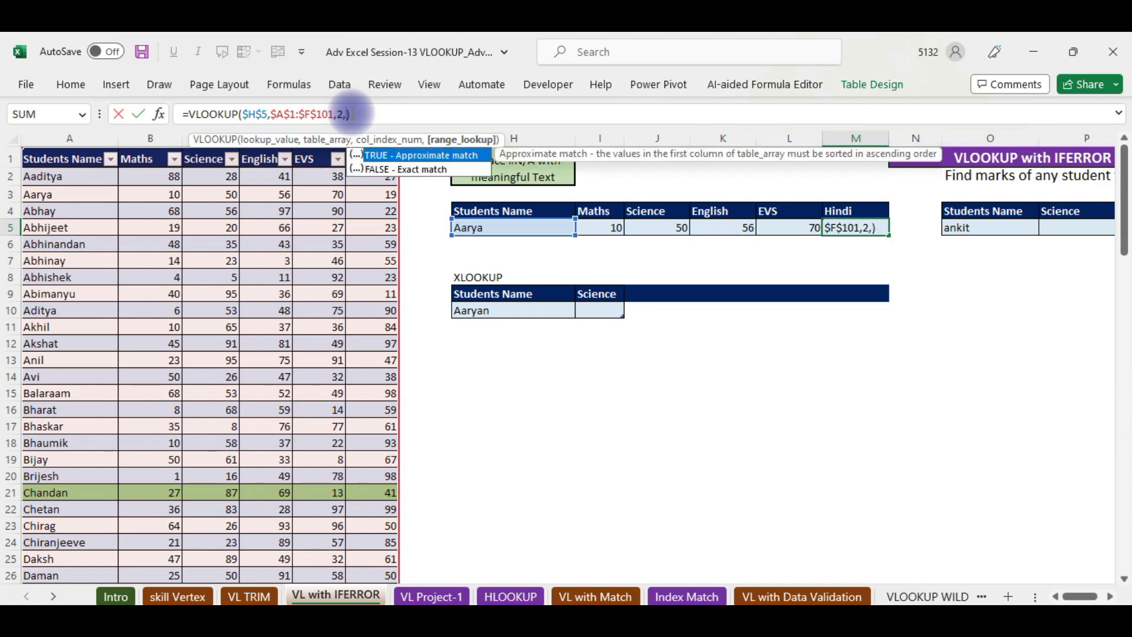
key("Return")
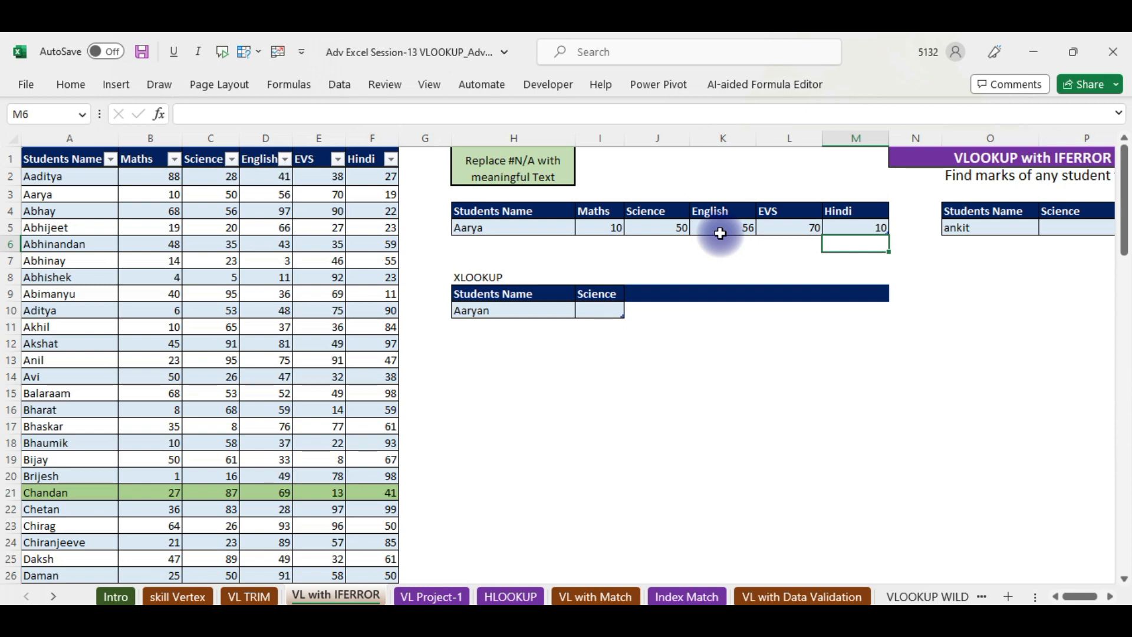
Step: Correct the VLOOKUP formula in M5 to use column index 6 with an exact match for the Hindi marks
left_click(874, 227)
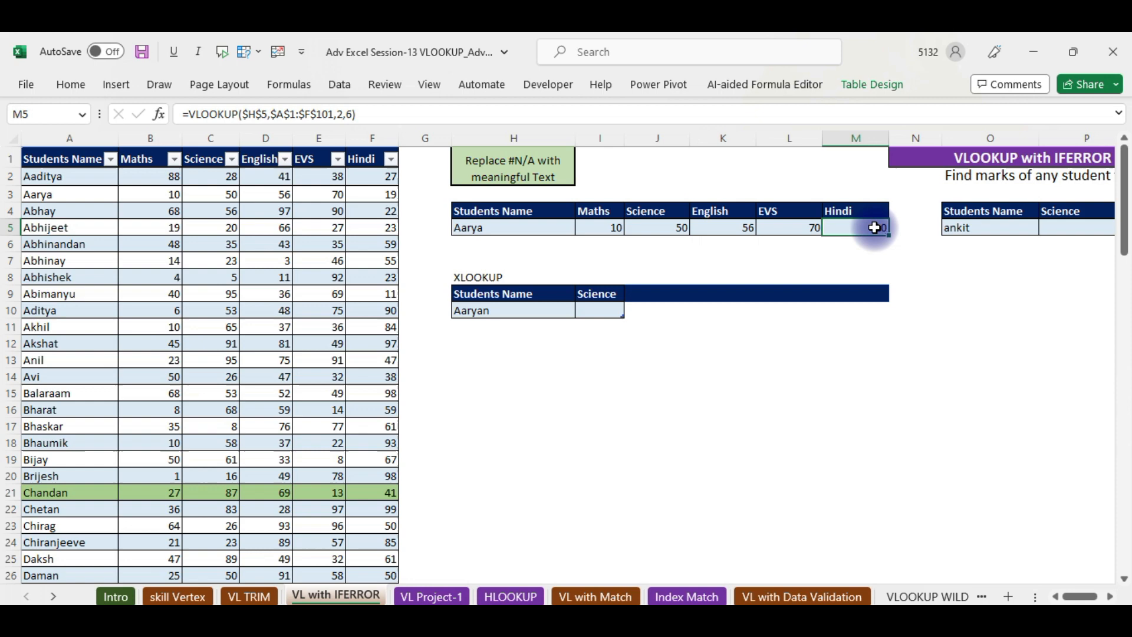
double_click(874, 228)
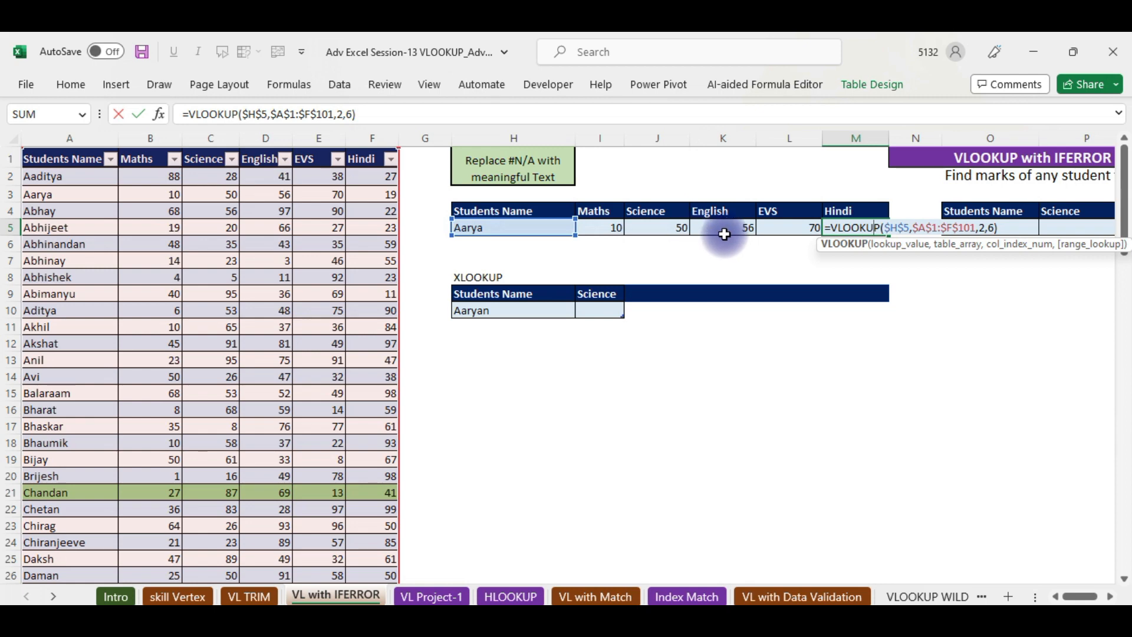
left_click(986, 228)
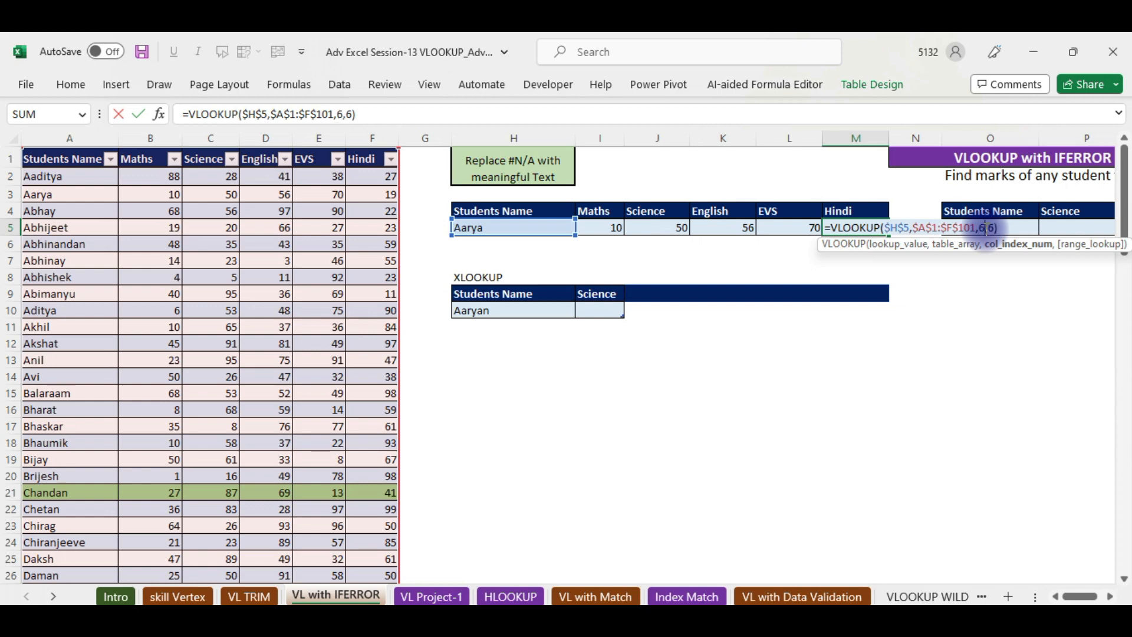
left_click(996, 228)
left_click(990, 229)
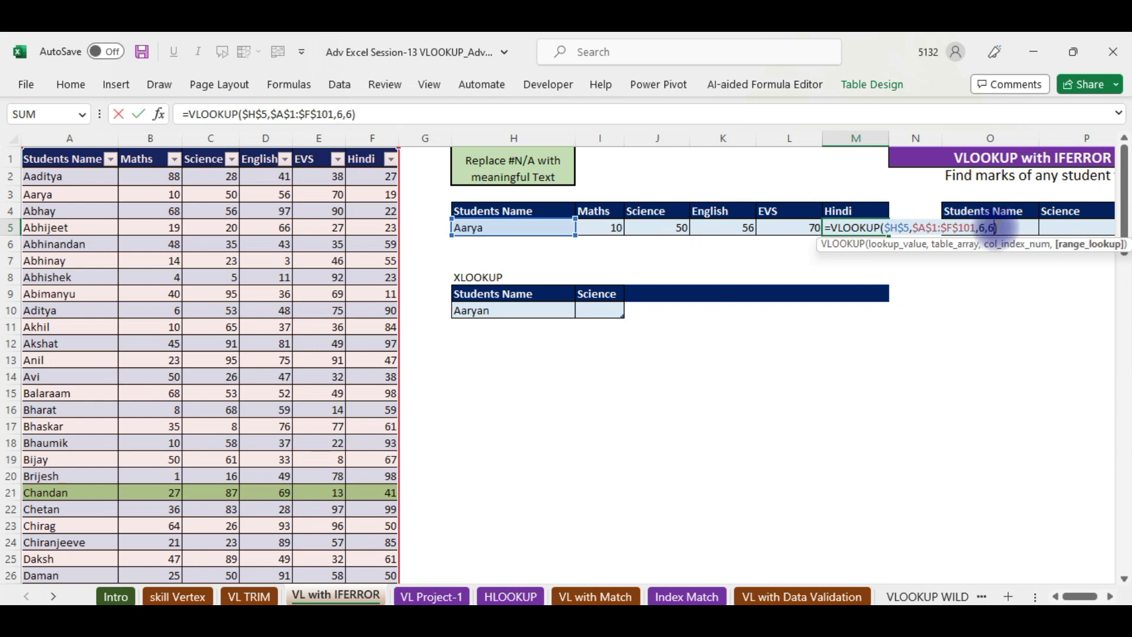
key("BackSpace")
key("Return")
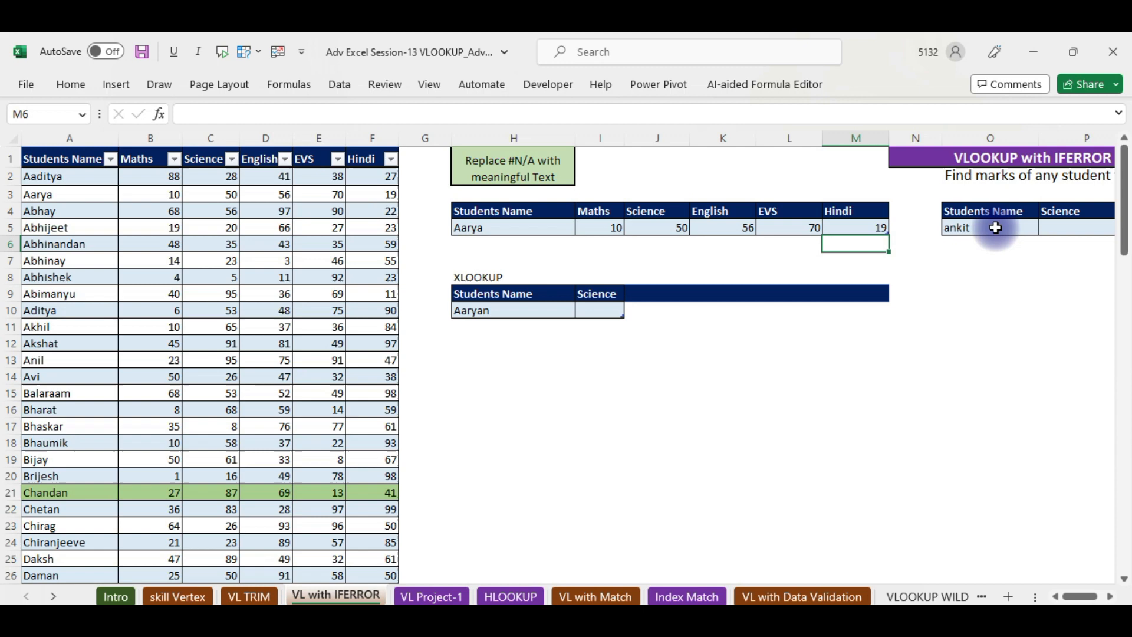
Step: Compare the source marks in B3 through F3 with the lookup results in row 5
left_click(165, 197)
left_click(195, 194)
left_click(271, 190)
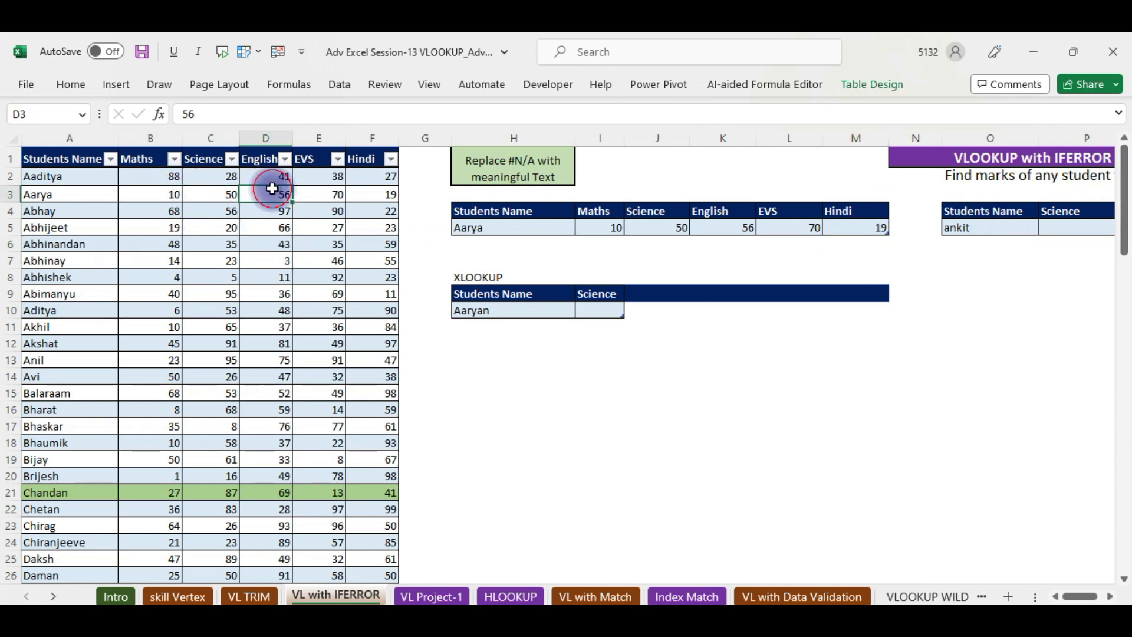
left_click(333, 192)
left_click(376, 198)
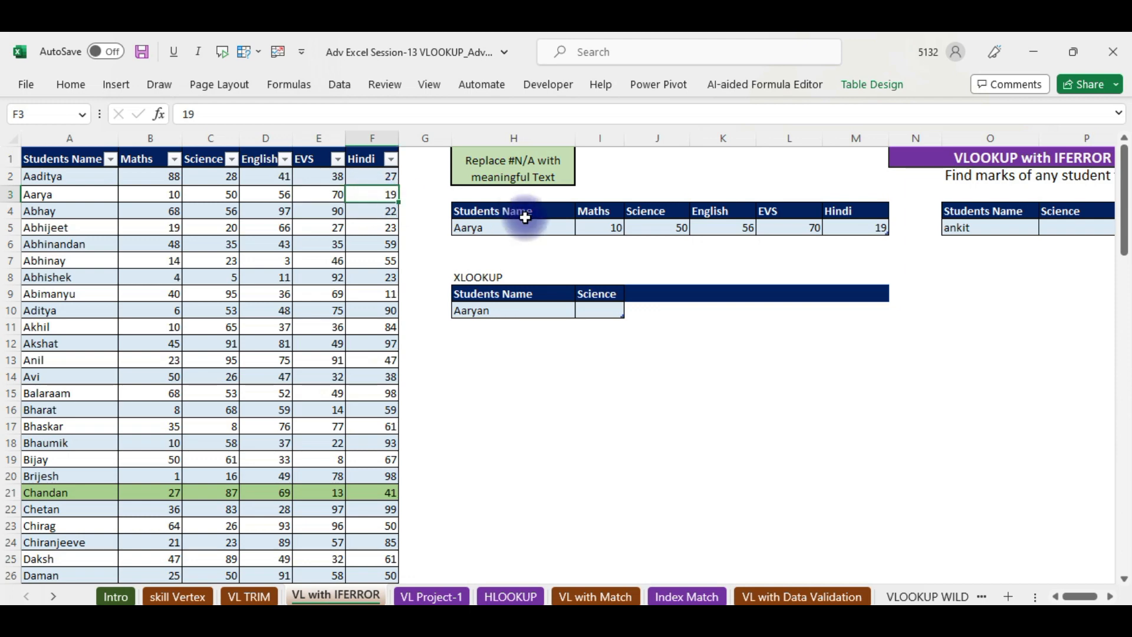
Step: Replace the student name in H5 with the one listed in A2 and check the Maths formula in I5
left_click(491, 225)
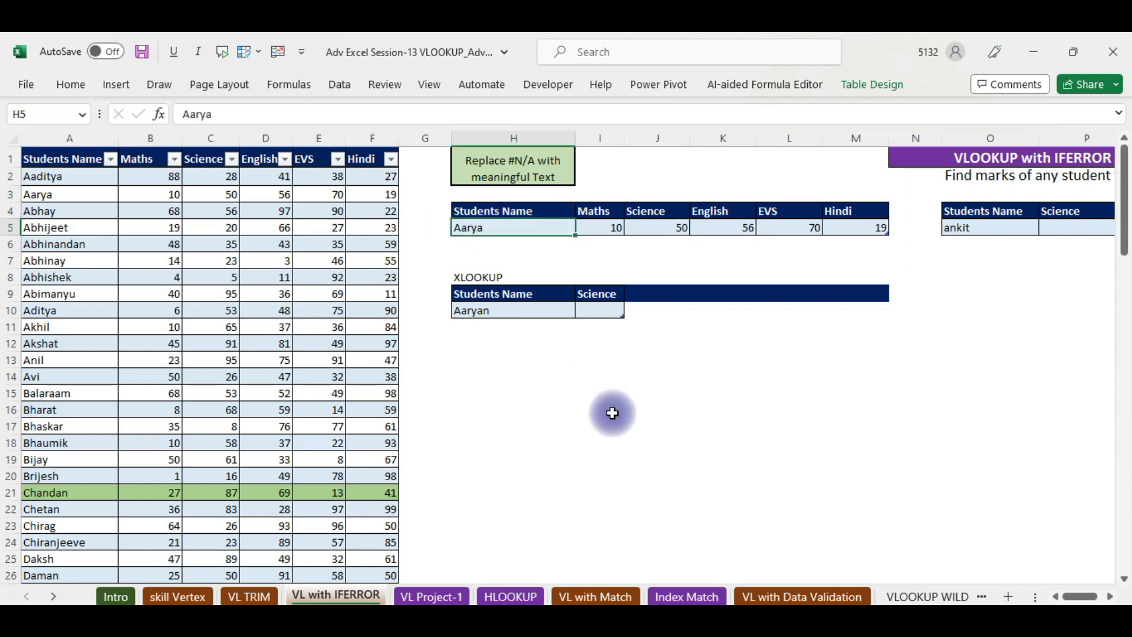
type("Aa")
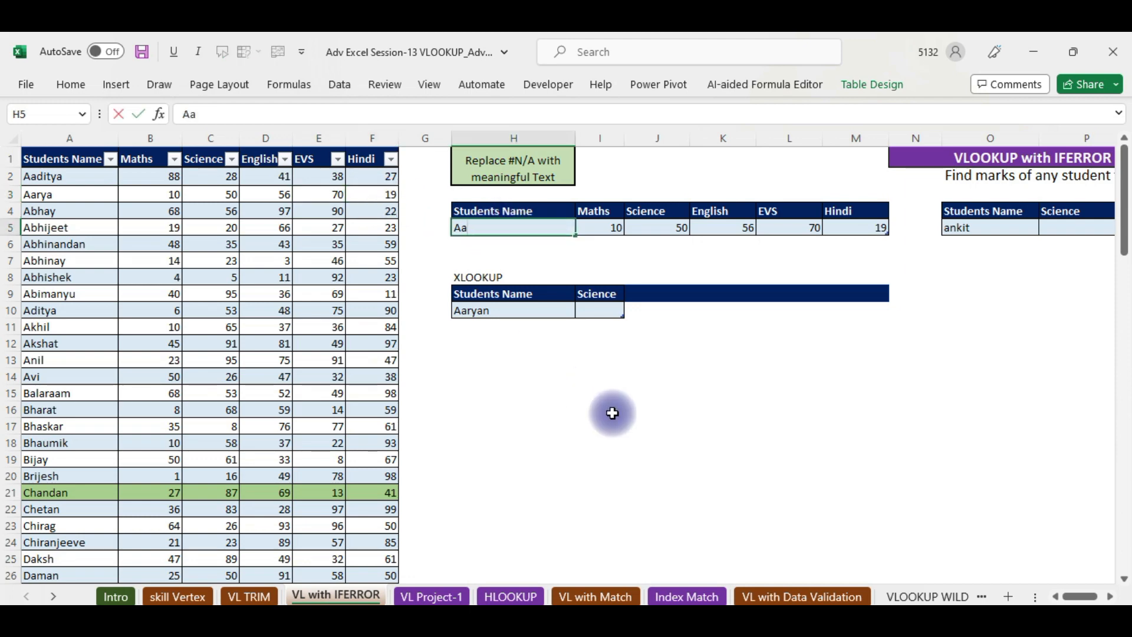
type("ditya")
key("Return")
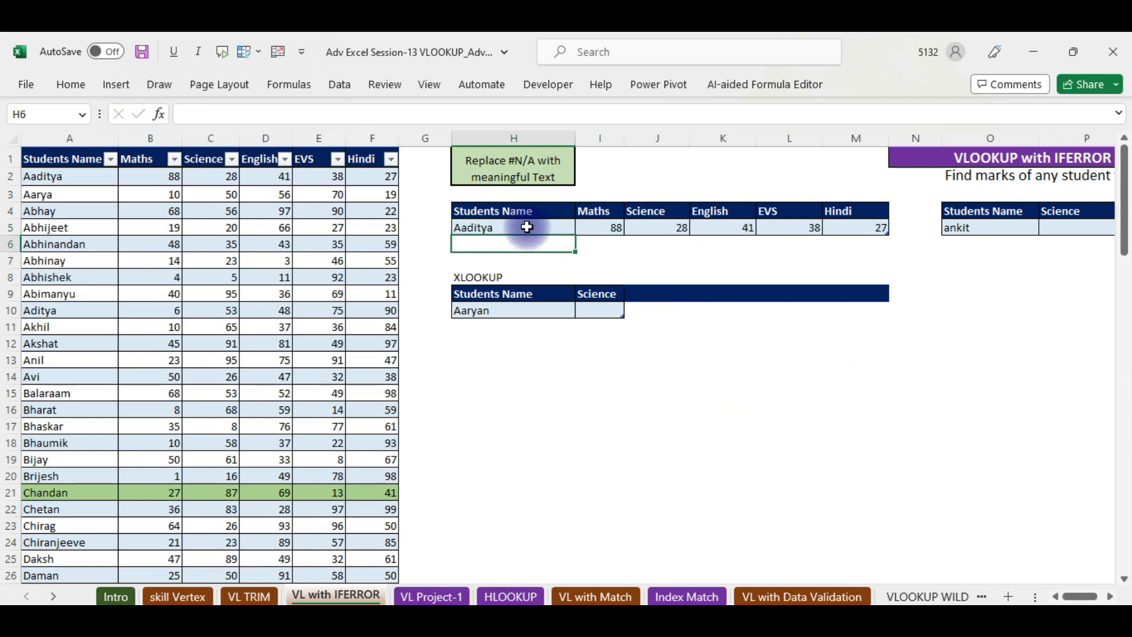
left_click(595, 229)
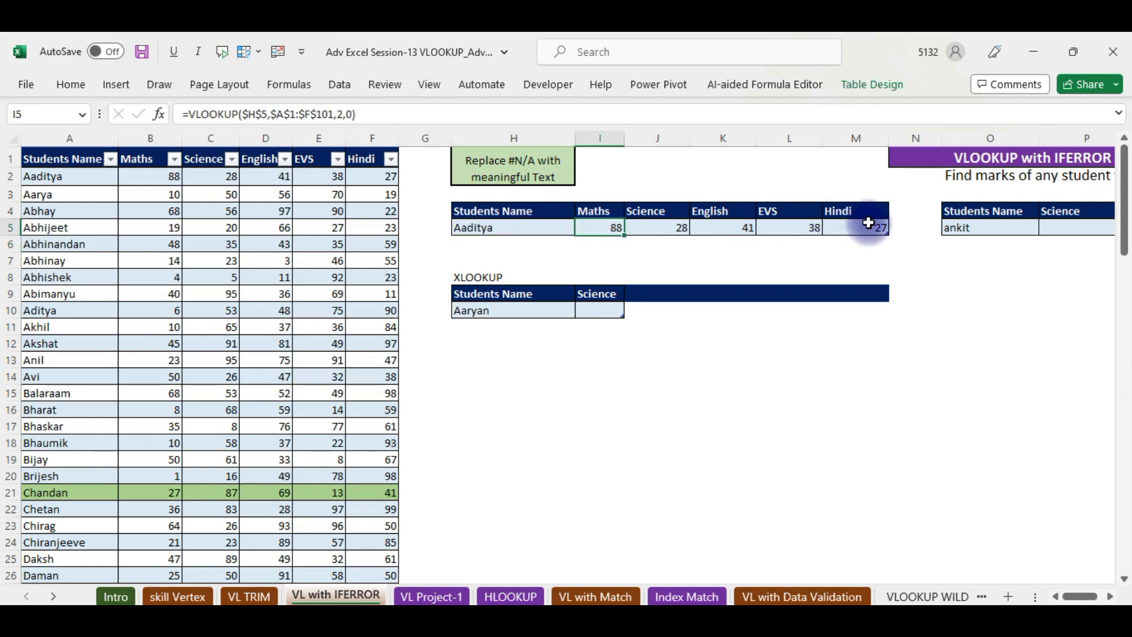
Step: Replace the student name in H5 with the unlisted one shown in H10 to test the lookup formulas
double_click(506, 227)
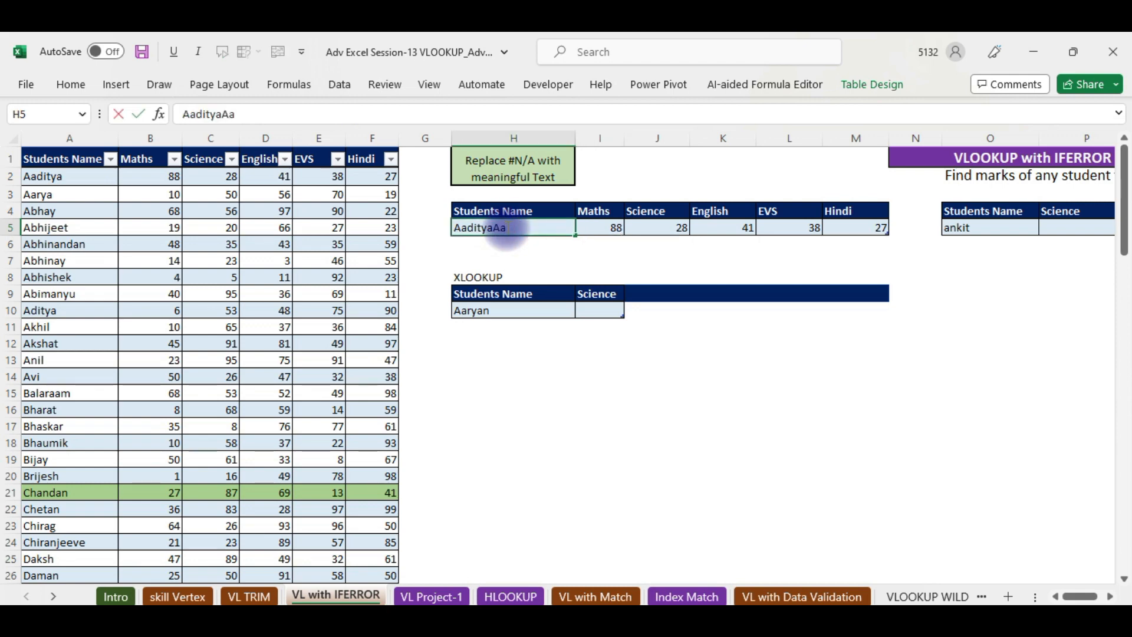
type("Aaryan")
key("Return")
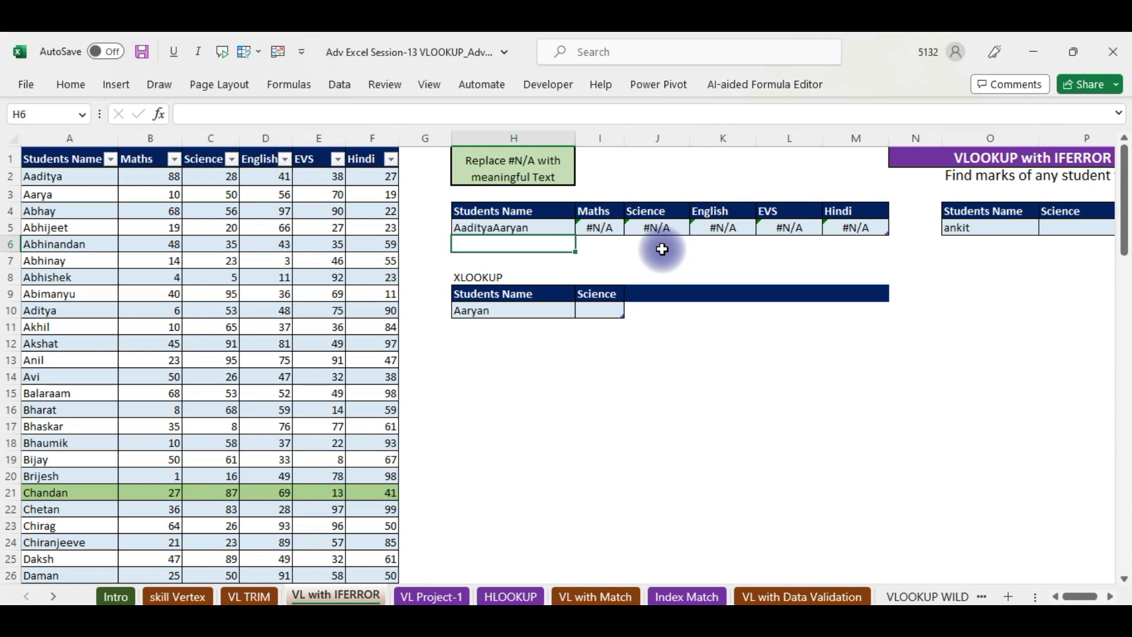
double_click(491, 227)
key("BackSpace")
key("BackSpace")
key("BackSpace")
key("BackSpace")
key("BackSpace")
key("BackSpace")
key("BackSpace")
key("Return")
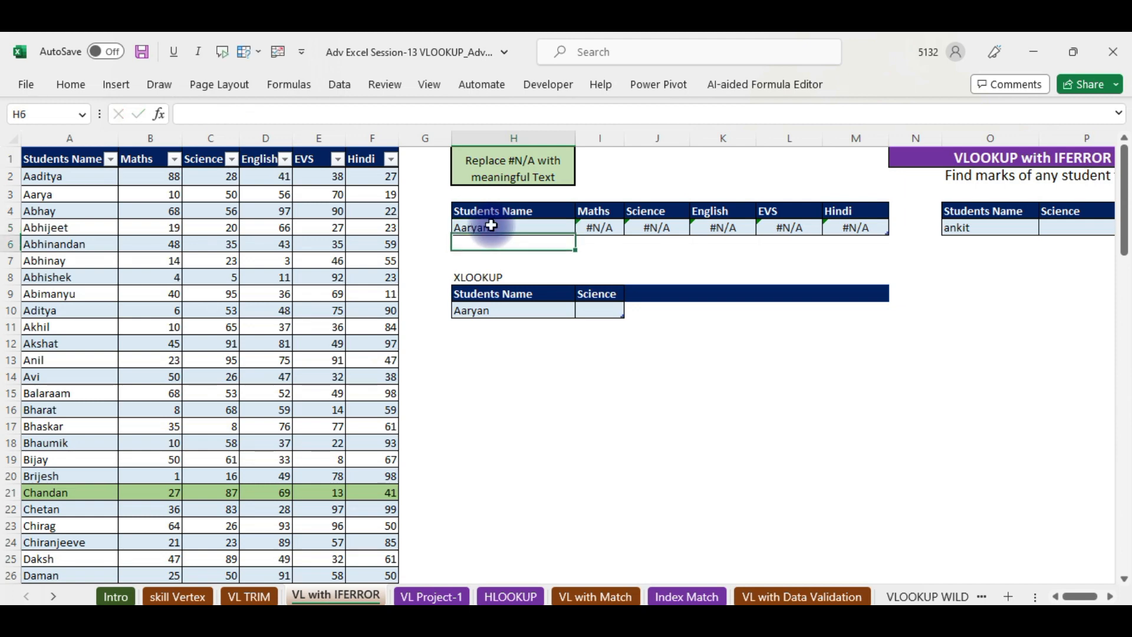
Step: Wrap the Maths VLOOKUP formula in I5 in an IFERROR function
left_click(606, 229)
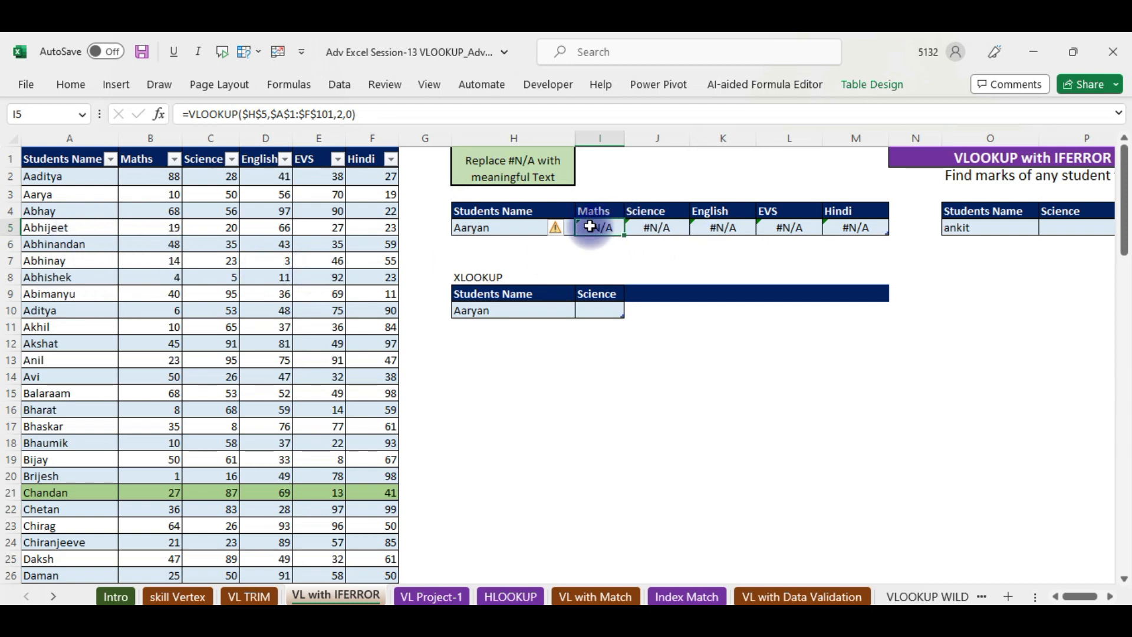
left_click_drag(589, 227, 864, 225)
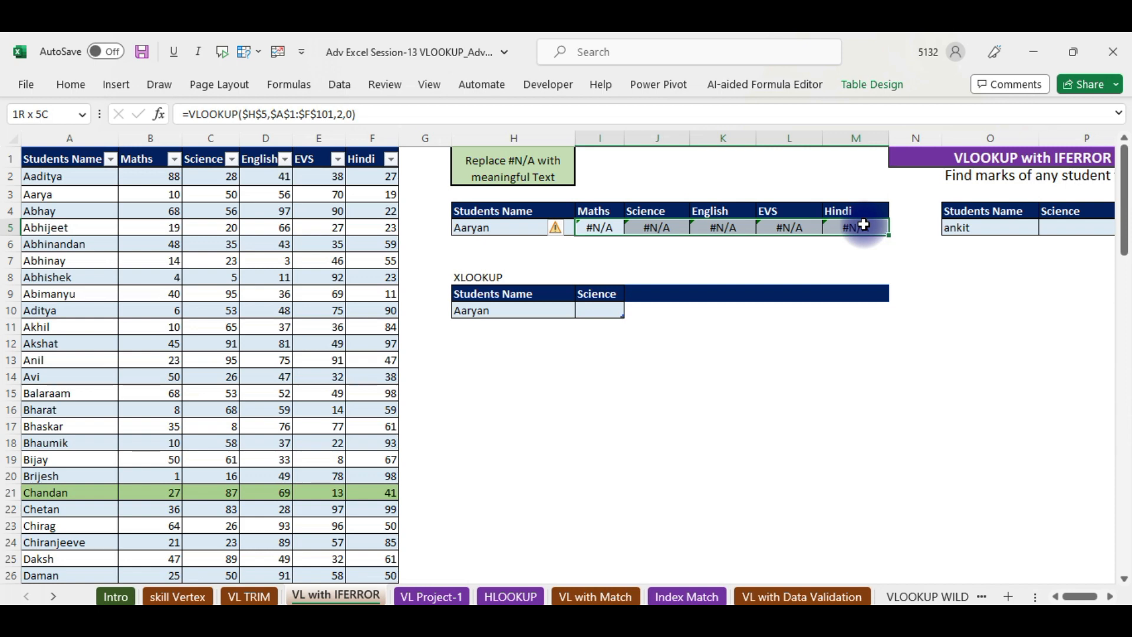
left_click_drag(864, 225, 864, 224)
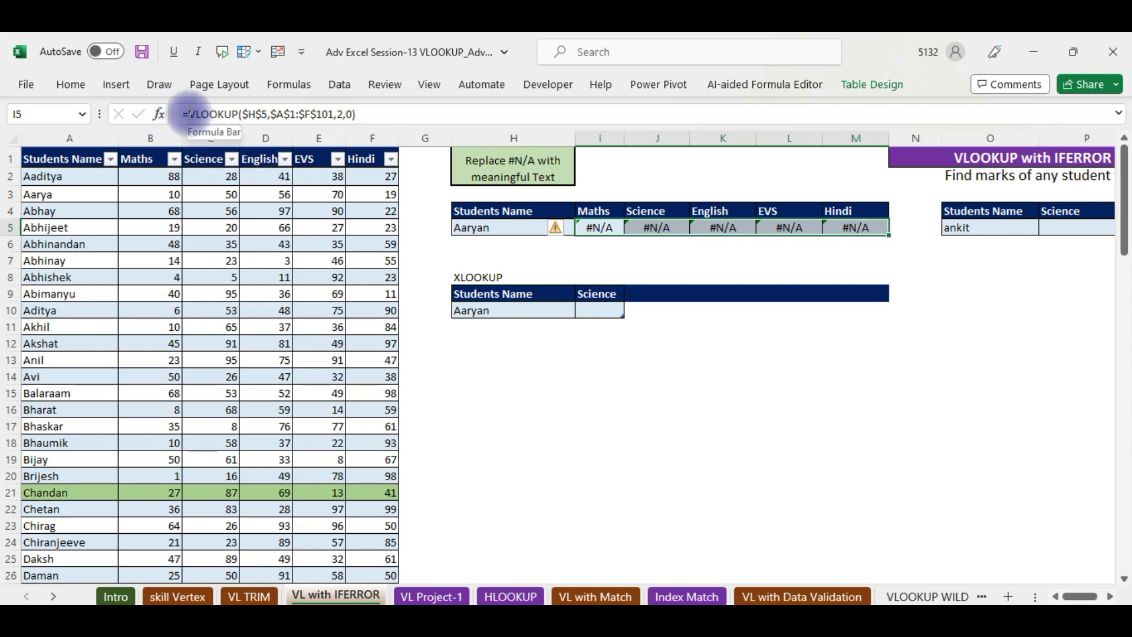
left_click(190, 112)
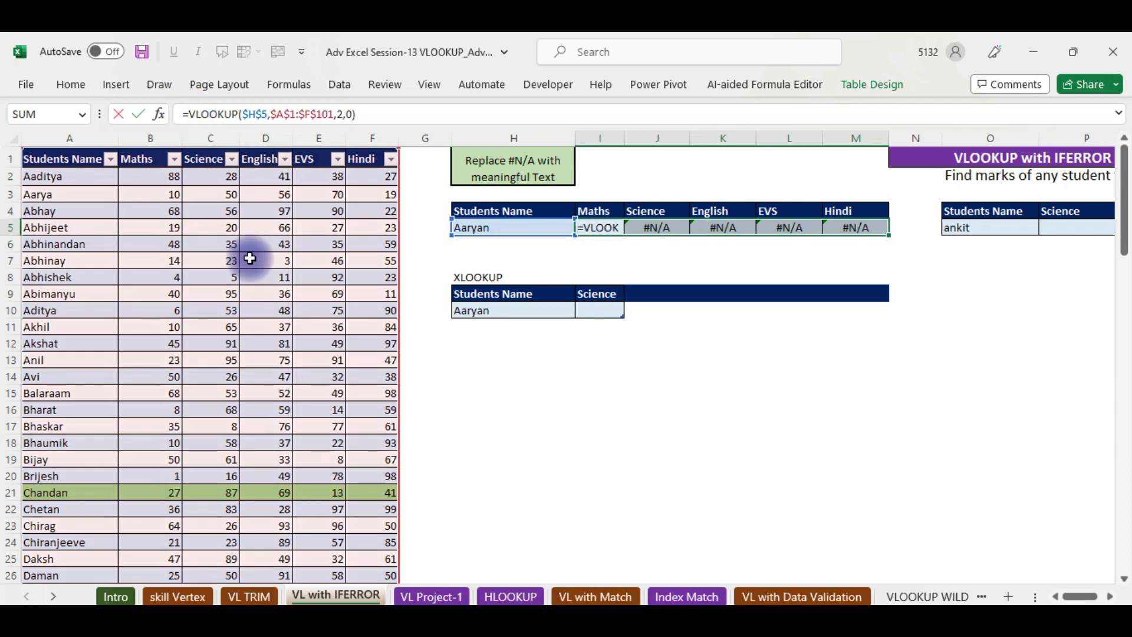
type("iferr")
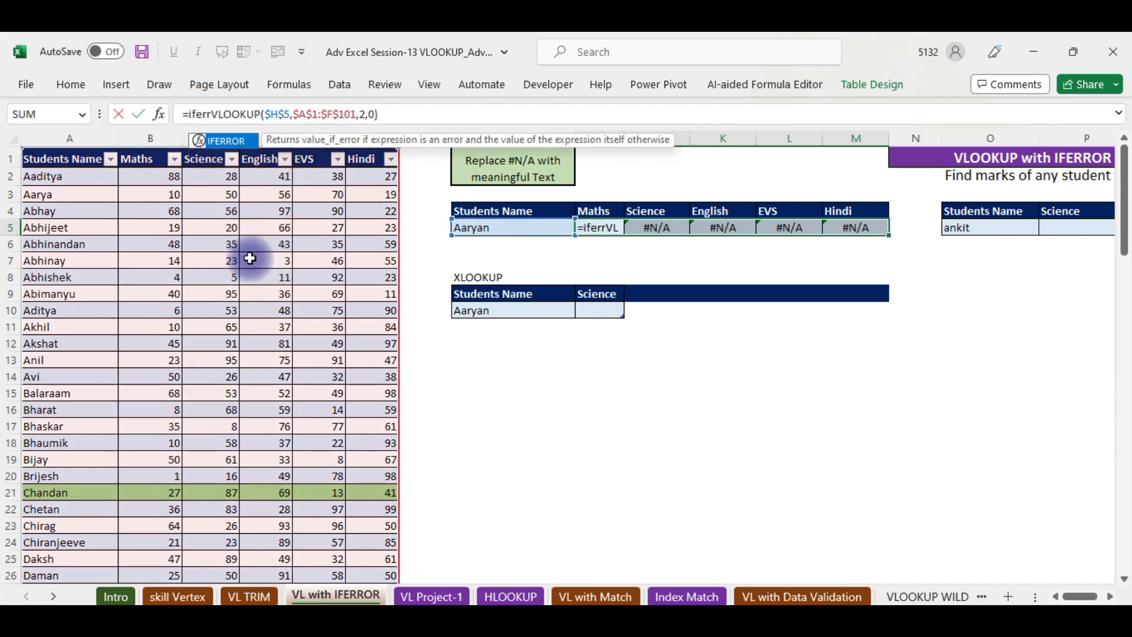
type("or")
key("Tab")
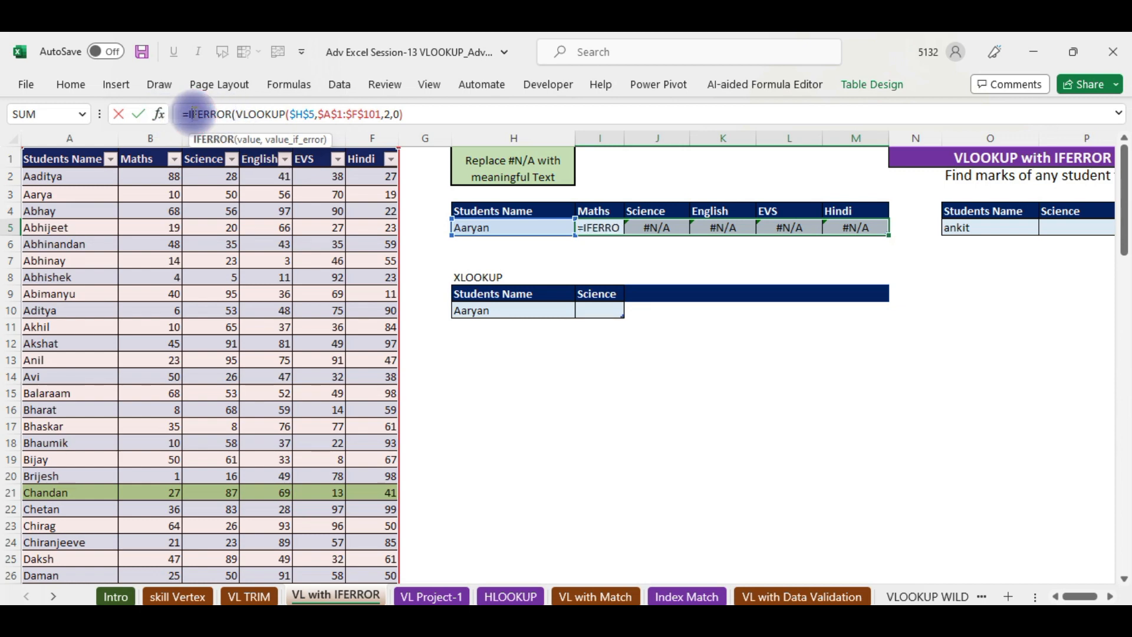
Step: Set the Value_if_error argument of the IFERROR in I5 to "Name Not In List" and auto-fit column I
left_click(159, 114)
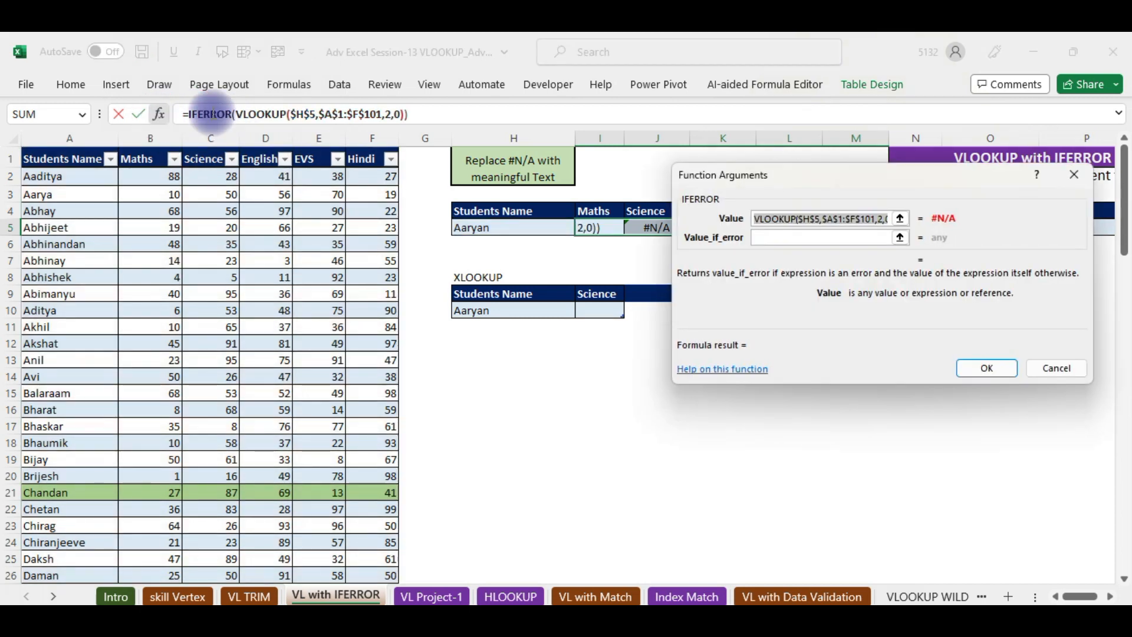
left_click_drag(807, 179, 700, 89)
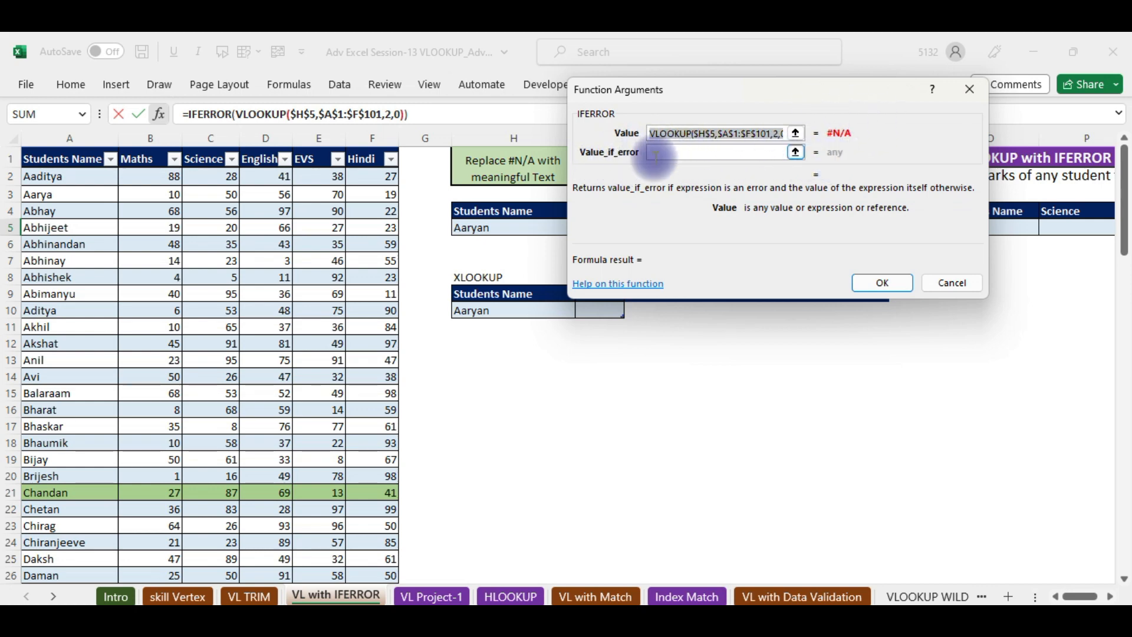
left_click(660, 159)
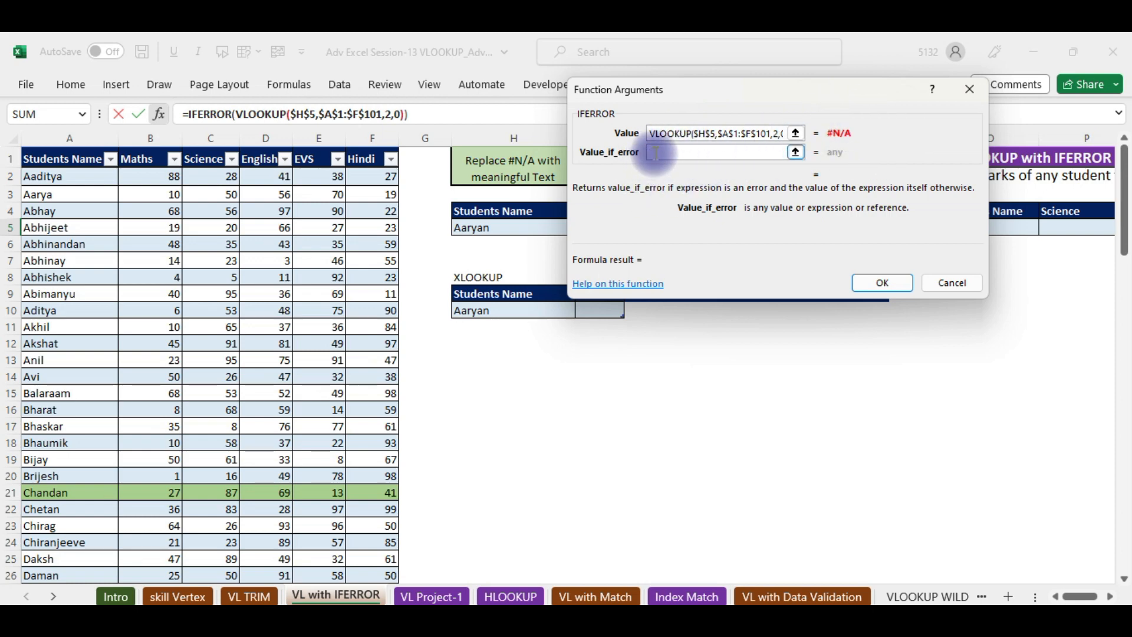
type("\"")
type("Na")
key("BackSpace")
key("BackSpace")
key("BackSpace")
type("Name N")
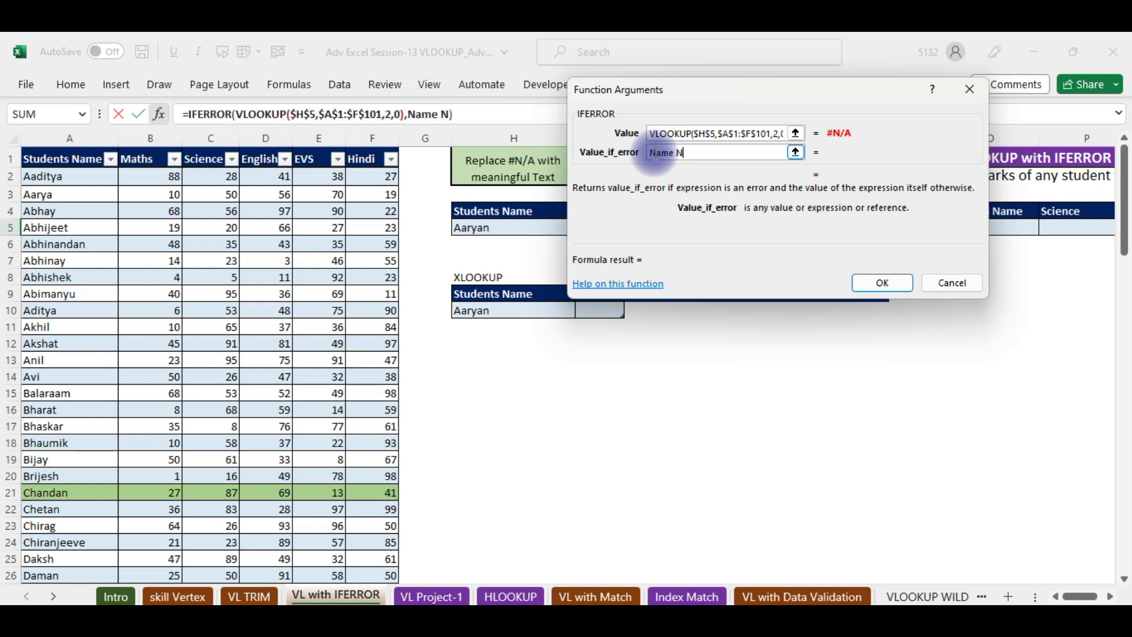
type("ot In List")
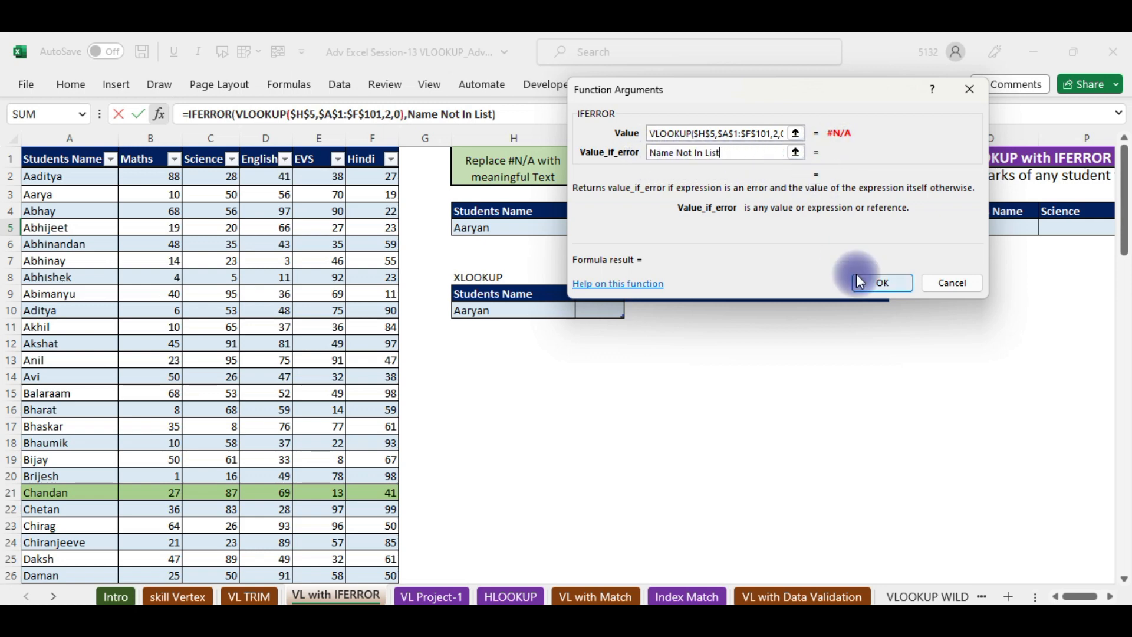
left_click(881, 283)
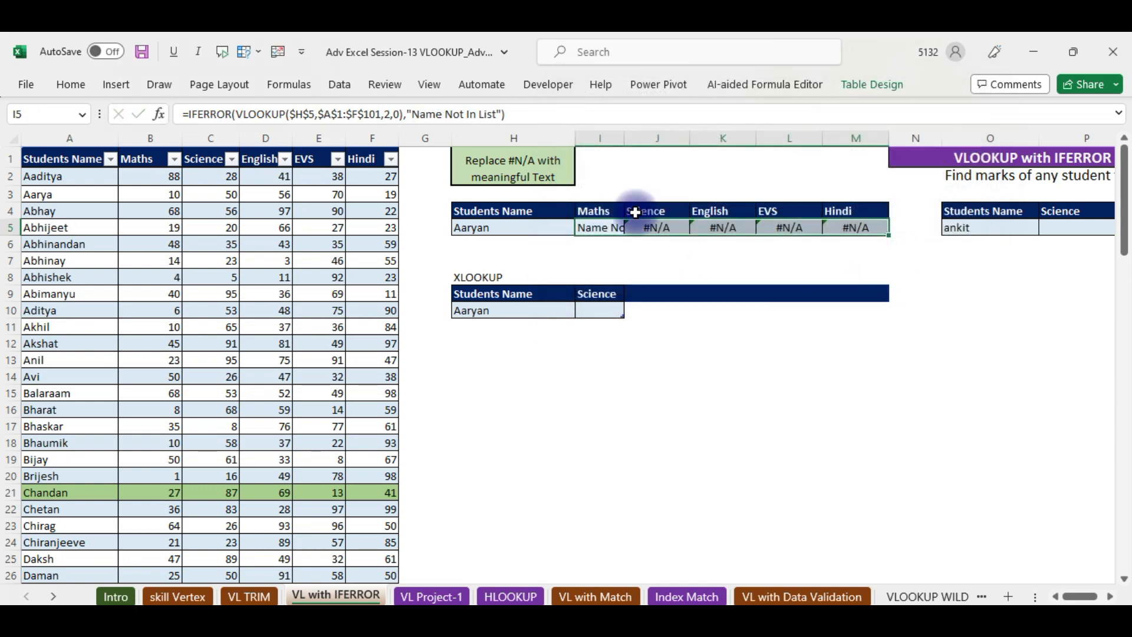
double_click(625, 134)
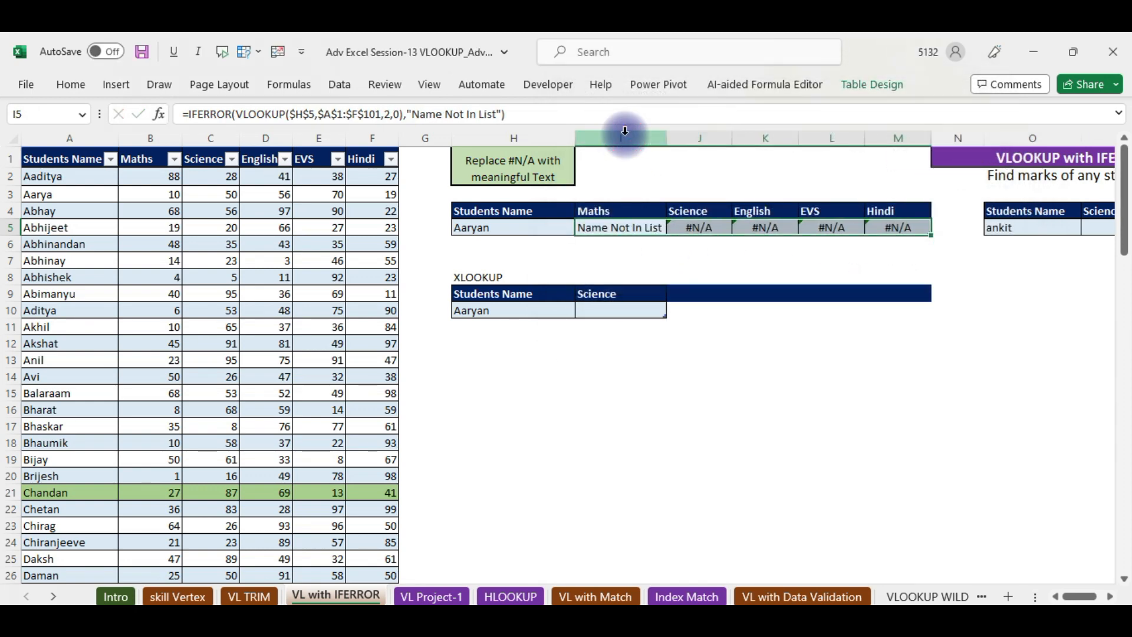
left_click(616, 226)
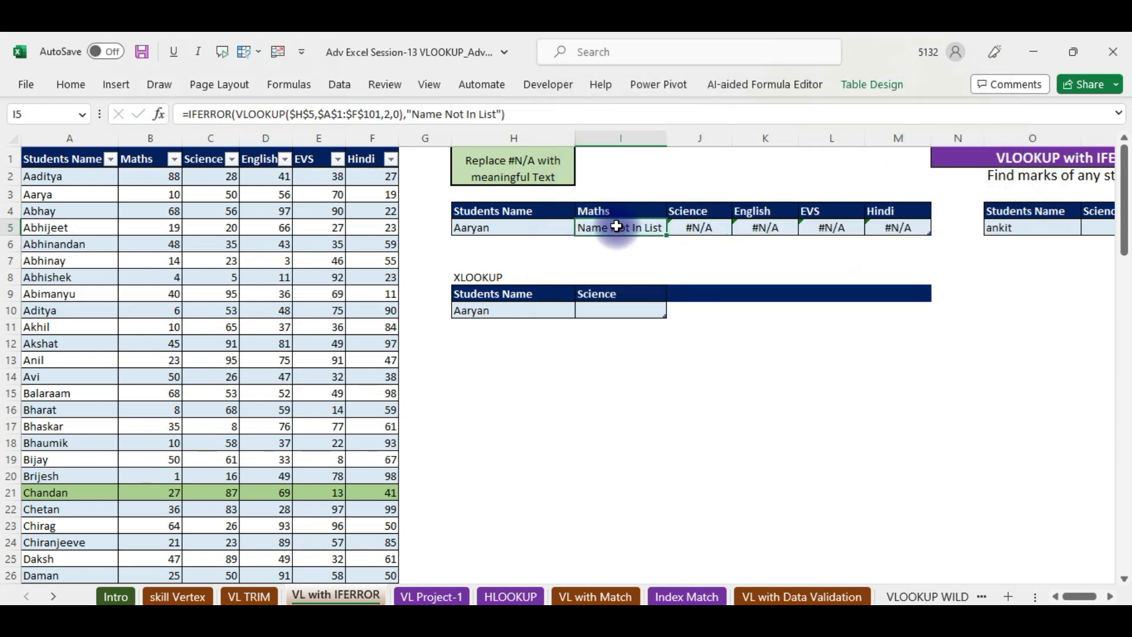
Step: Replace the student name in H5 with the one listed in A4 to test the formulas with a valid name
left_click(498, 228)
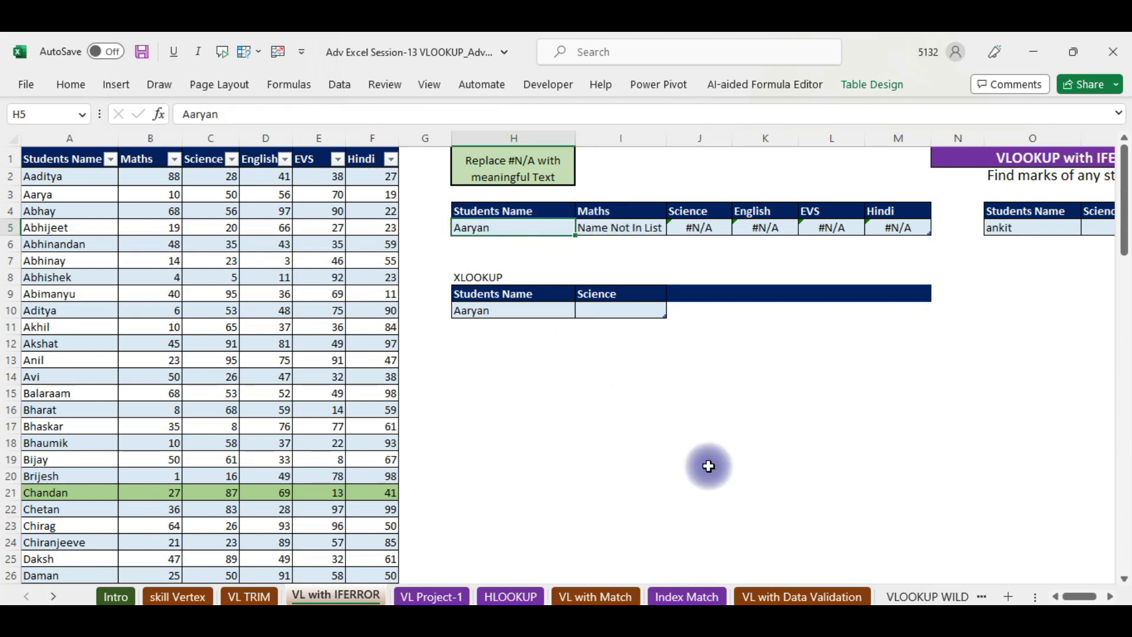
type("Abhay")
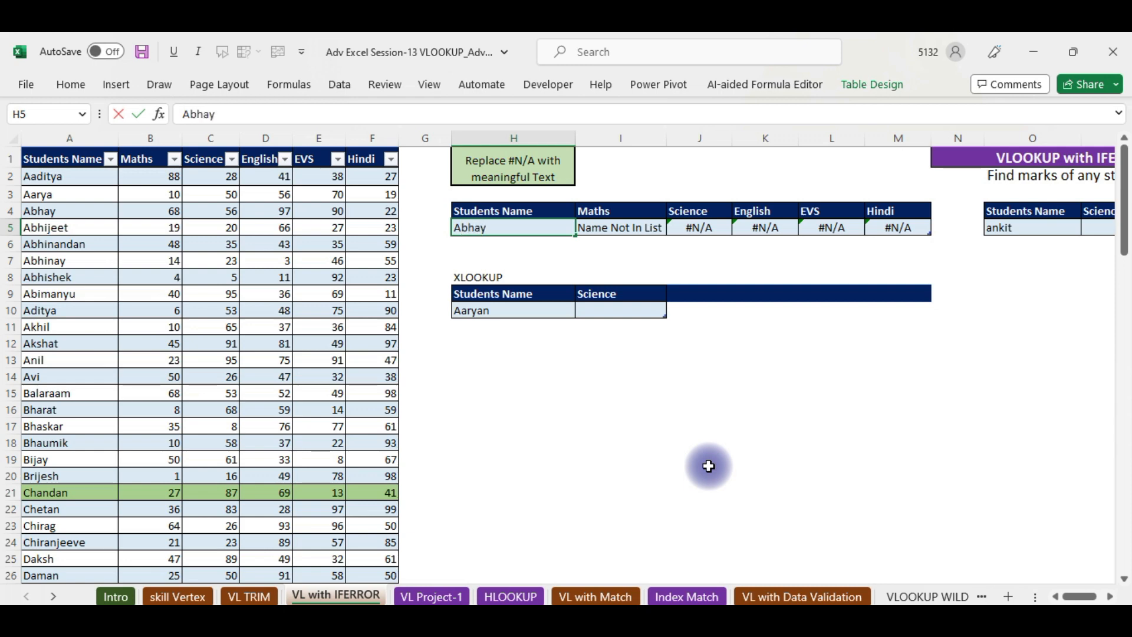
key("Return")
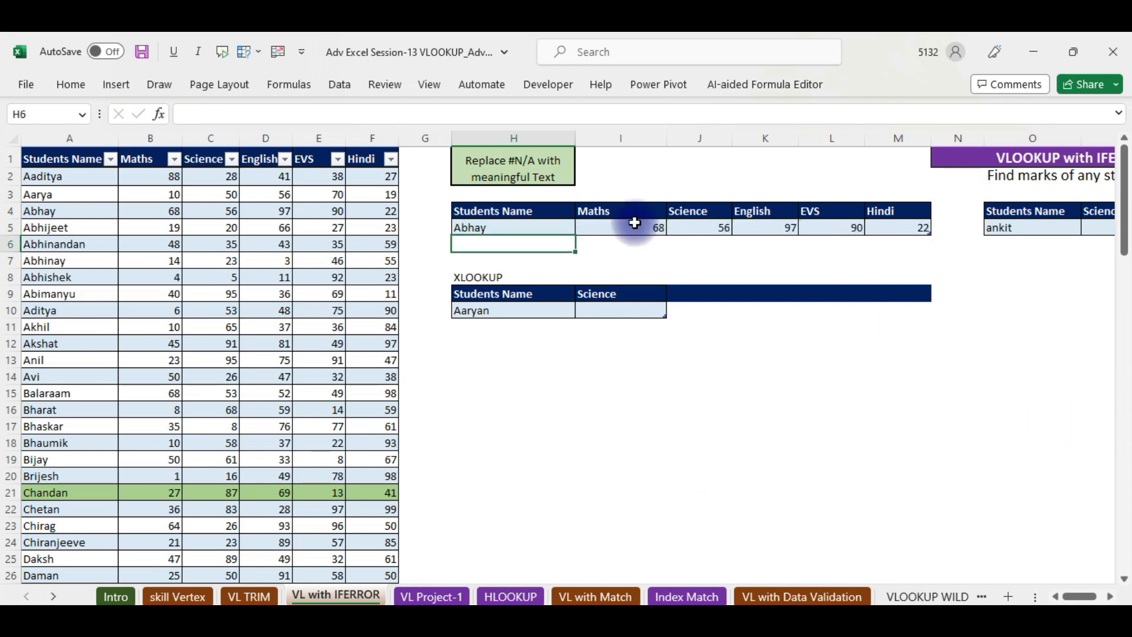